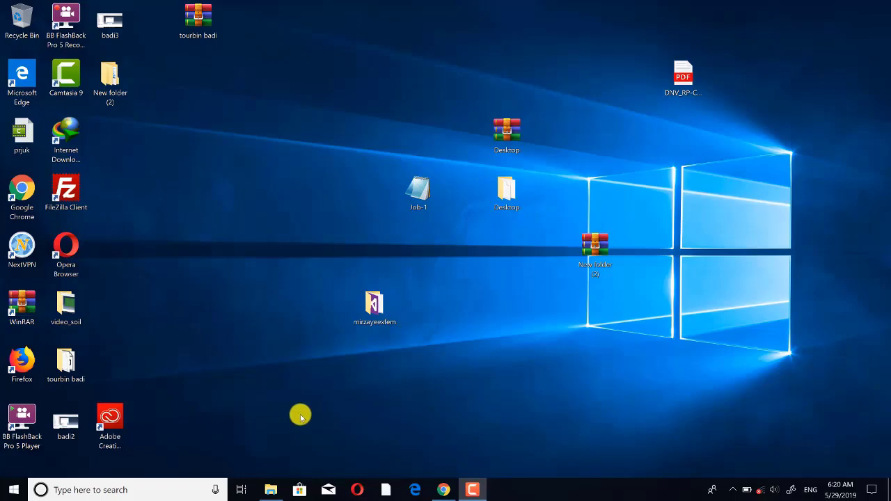
Step: Launch save2.cae from the 'files of dcb and enf' folder into Abaqus/CAE 6.14
left_click(271, 489)
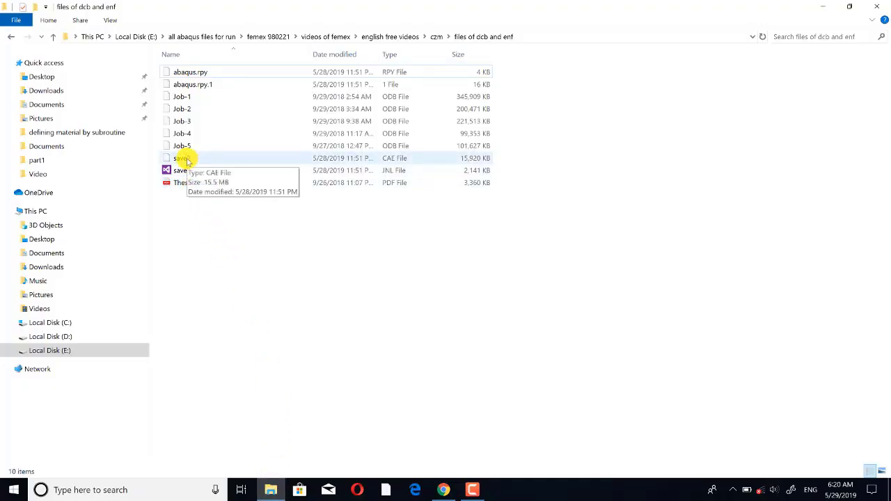
double_click(187, 160)
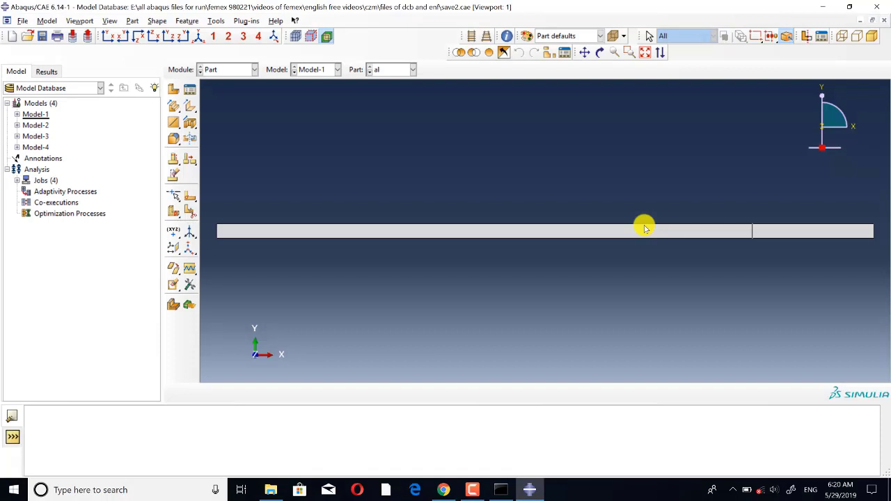
scroll(509, 189, "down", 3)
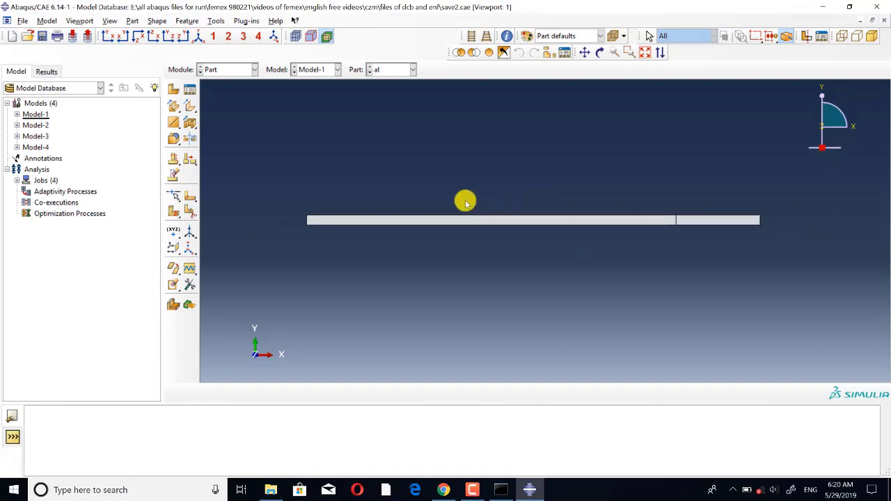
scroll(446, 199, "up", 1)
scroll(446, 200, "up", 1)
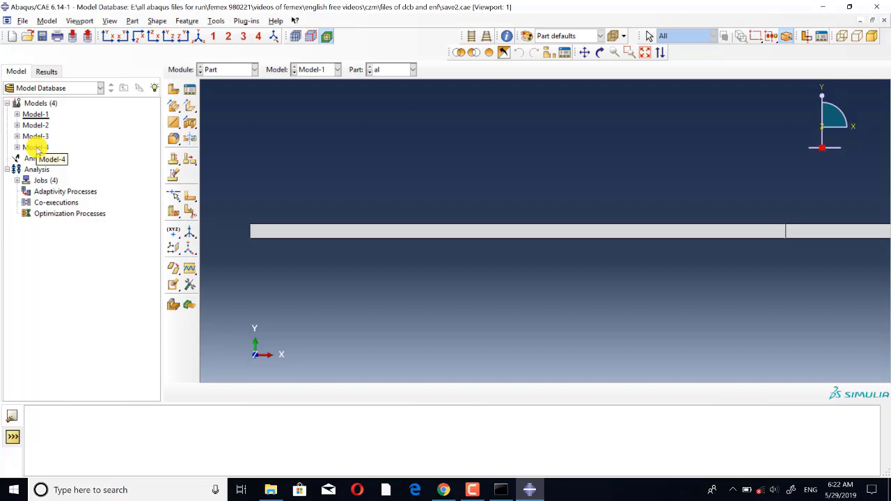
scroll(432, 207, "down", 1)
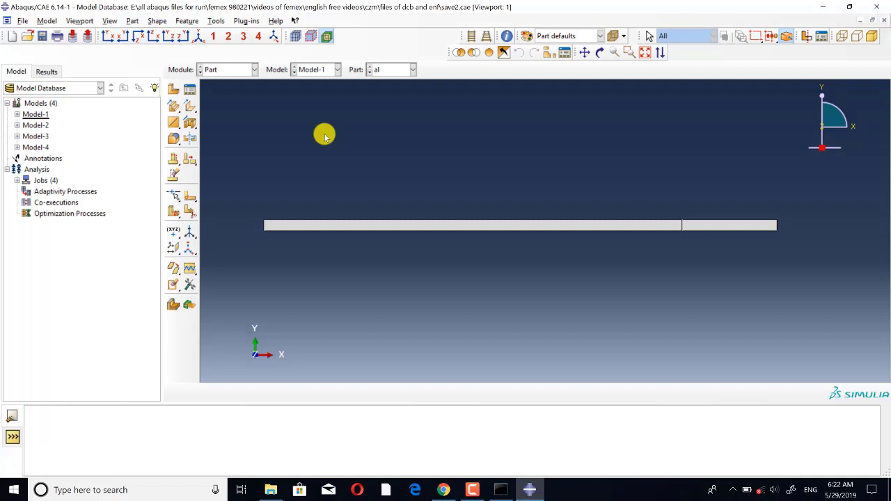
Step: Change Model-1's displayed part from al to the thin cohesive strip
left_click(392, 70)
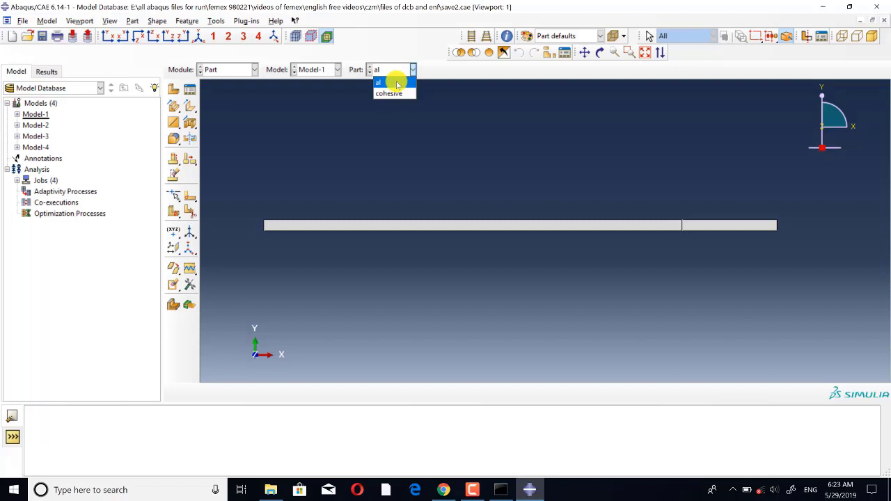
left_click(395, 83)
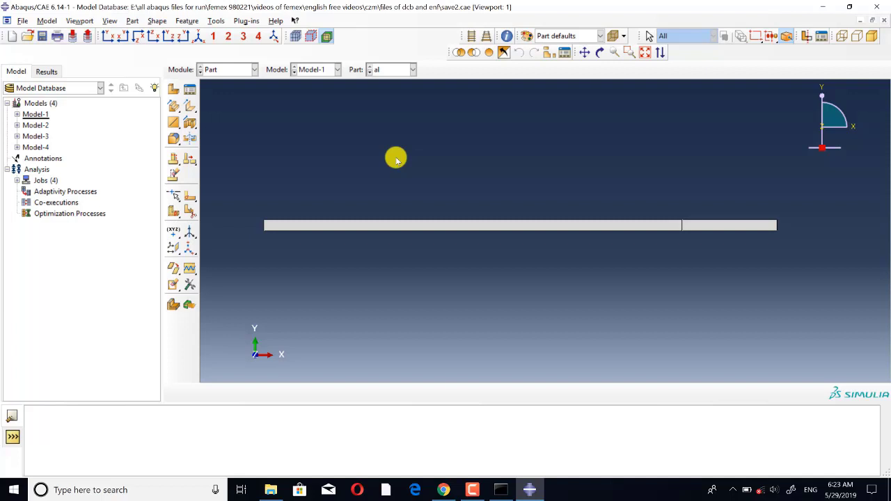
left_click(390, 70)
left_click(386, 89)
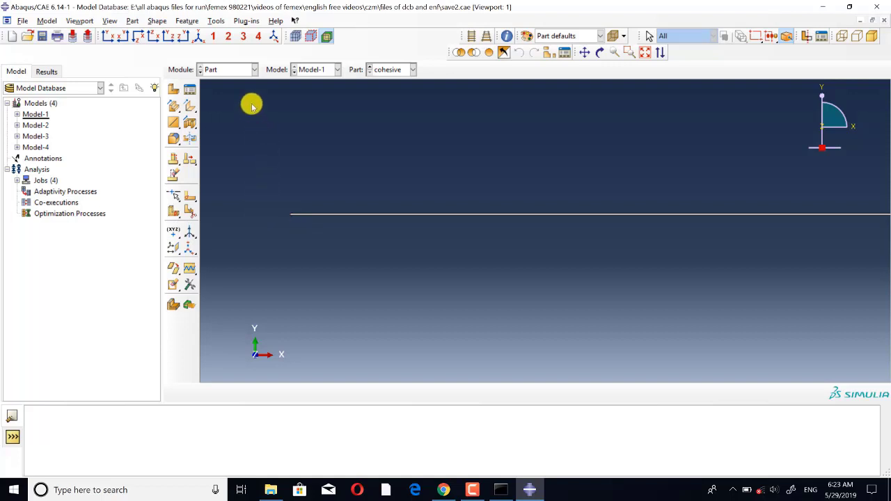
left_click(237, 70)
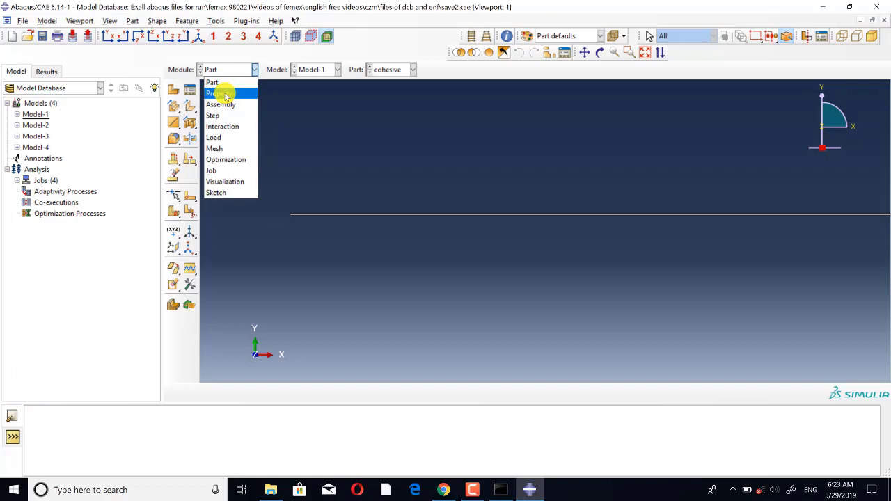
Step: In the Property module, open material co for editing from the Material Manager
left_click(225, 95)
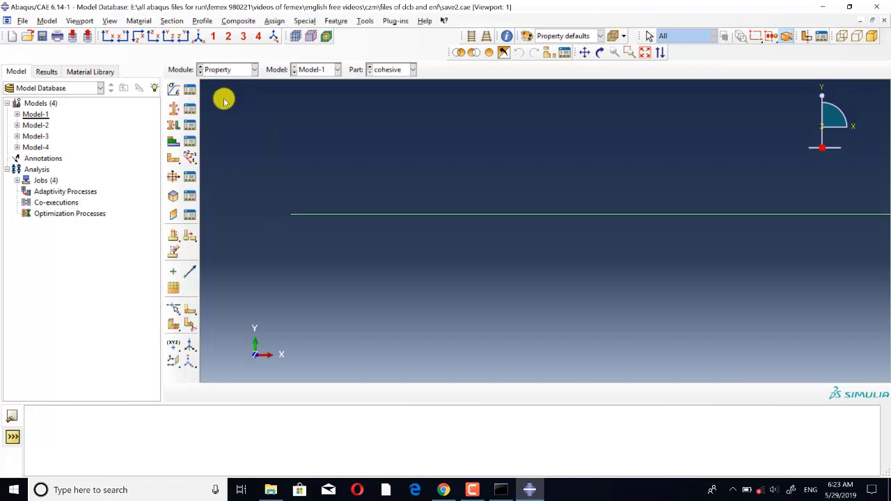
scroll(353, 258, "down", 3)
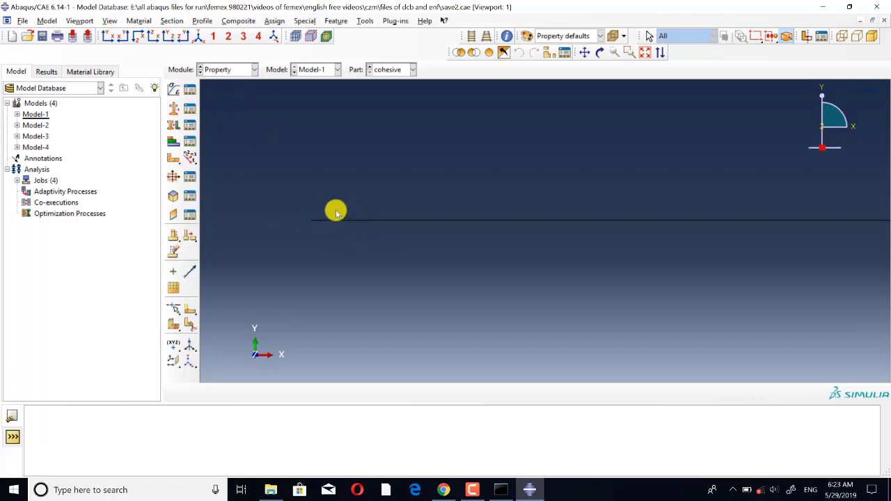
scroll(310, 212, "down", 5)
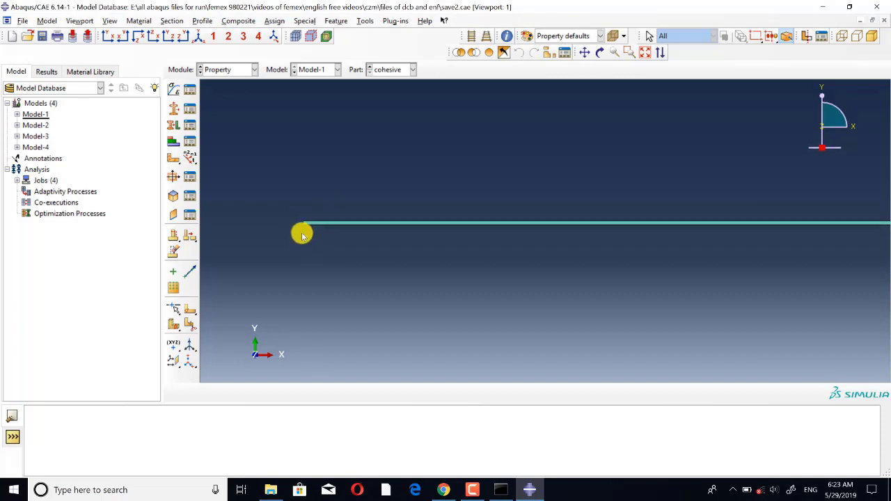
left_click(190, 89)
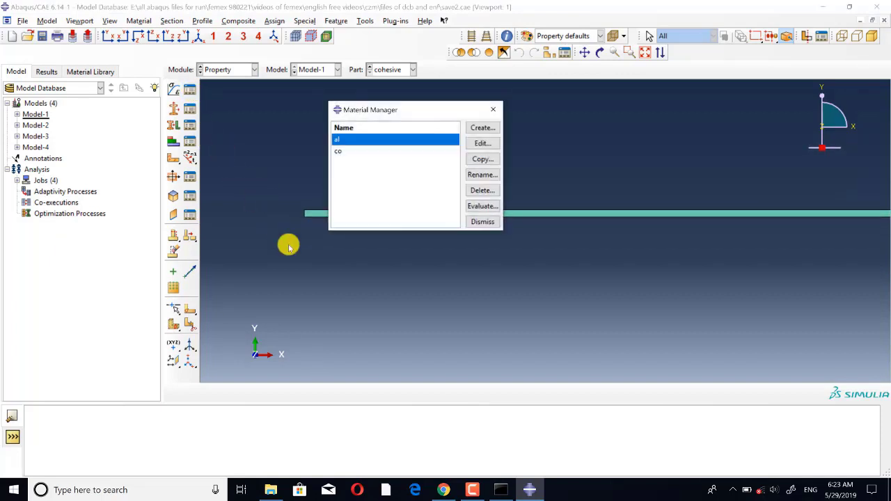
left_click(340, 154)
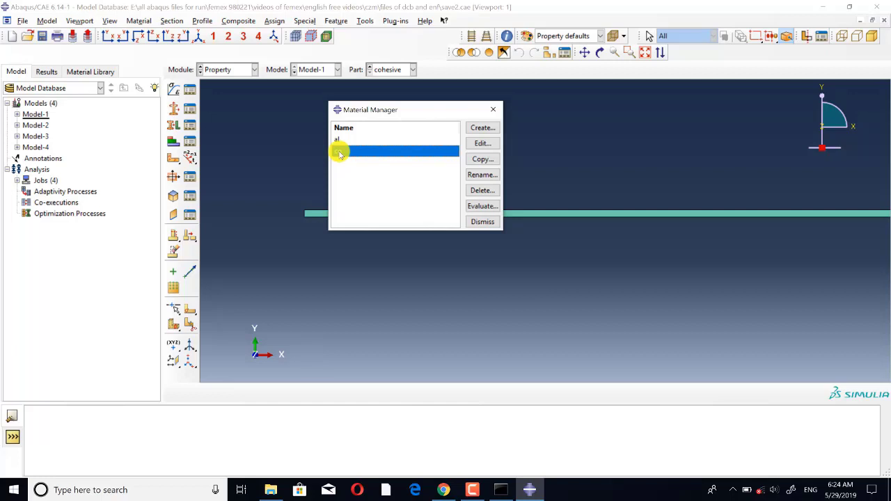
left_click(485, 143)
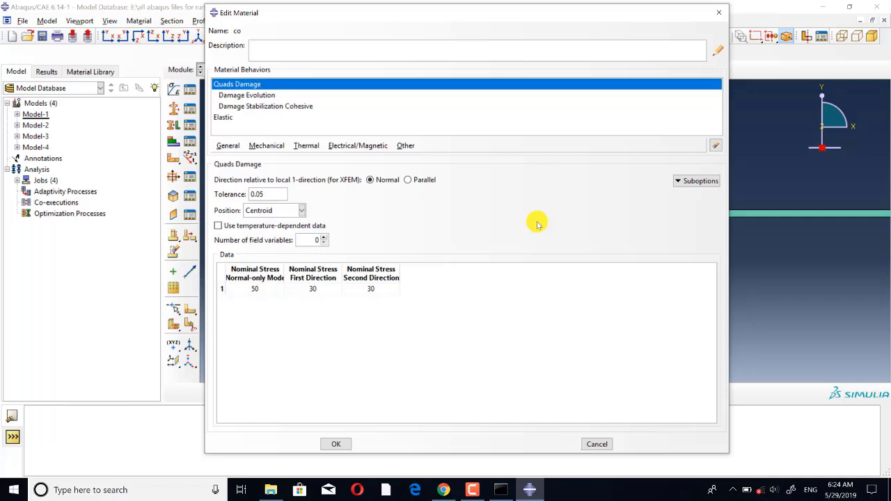
left_click(224, 119)
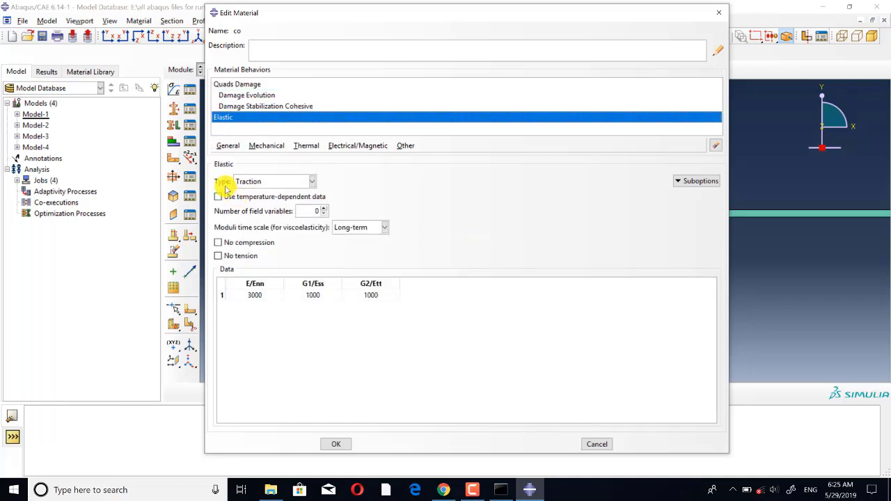
left_click(270, 182)
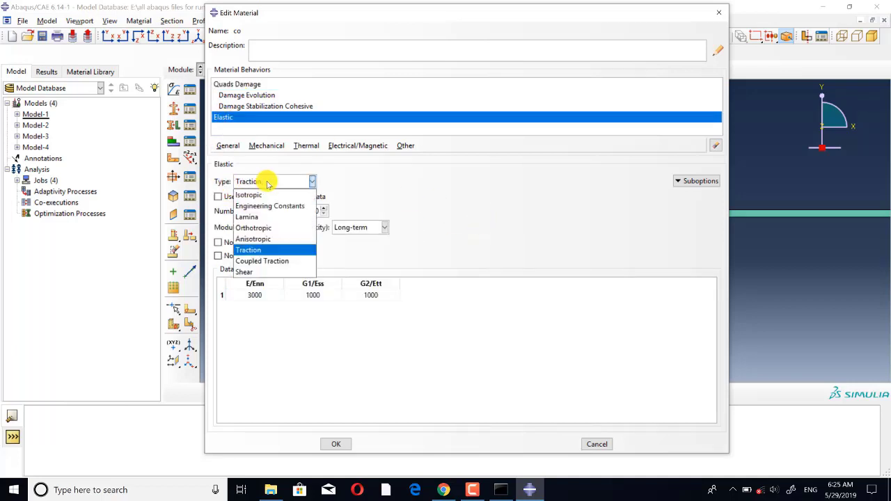
left_click(265, 251)
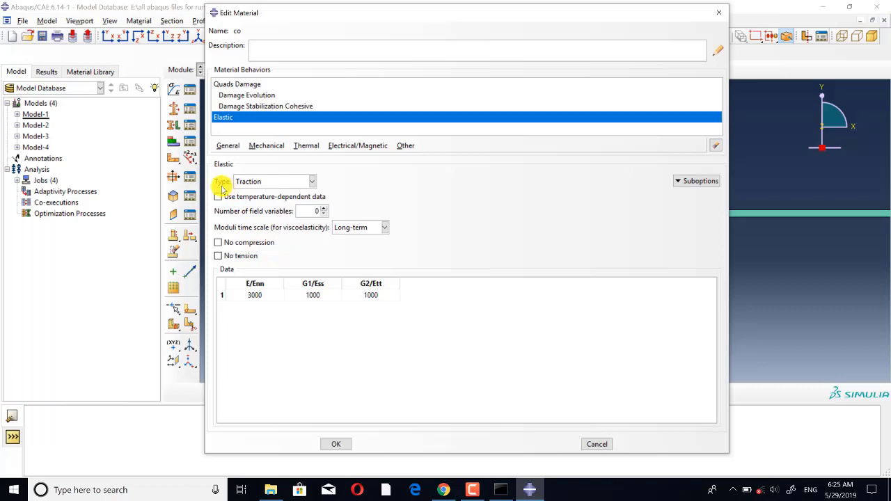
left_click(277, 184)
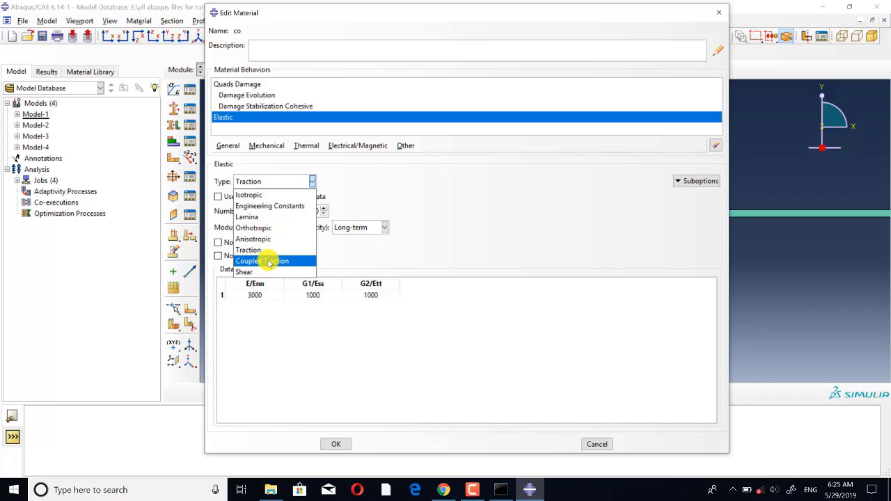
left_click(459, 225)
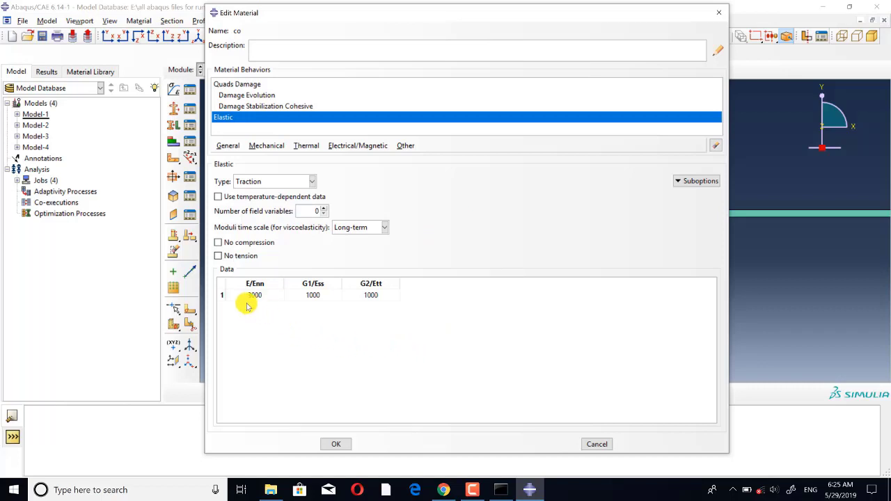
left_click(259, 182)
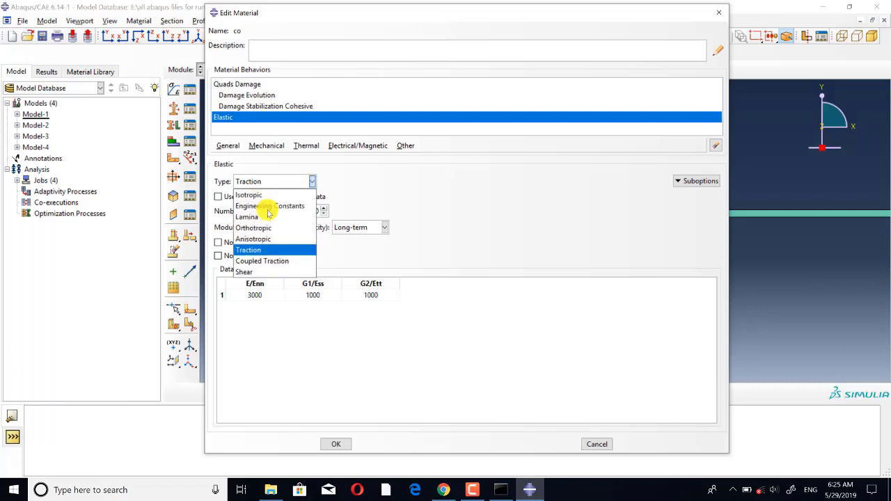
left_click(258, 249)
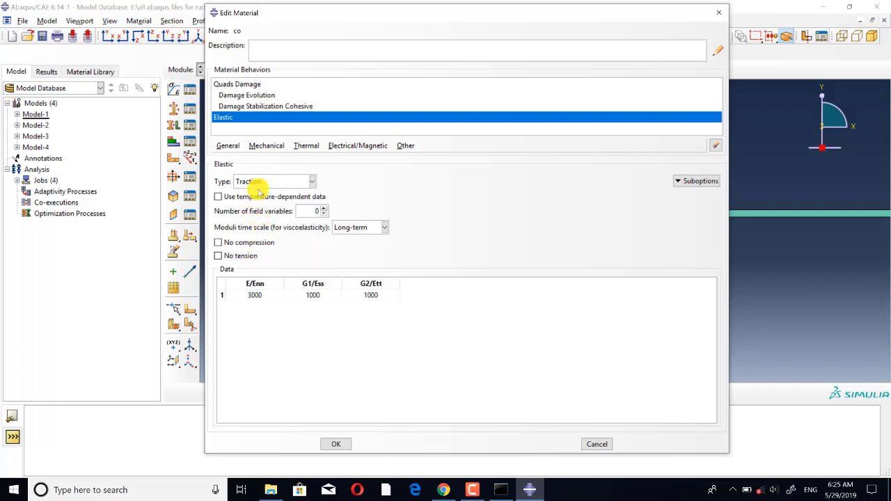
left_click(233, 85)
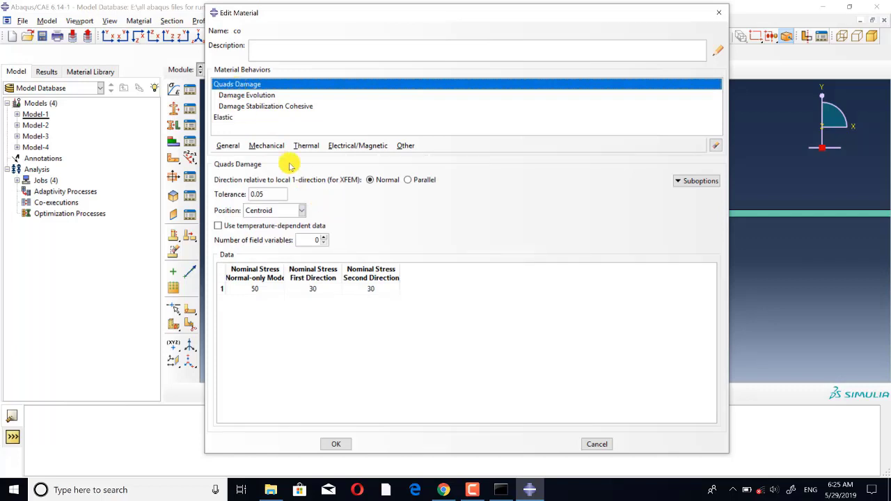
Step: Browse the Mechanical damage behaviours without adding any, then pick Damage Evolution under Quads Damage suboptions
left_click(269, 147)
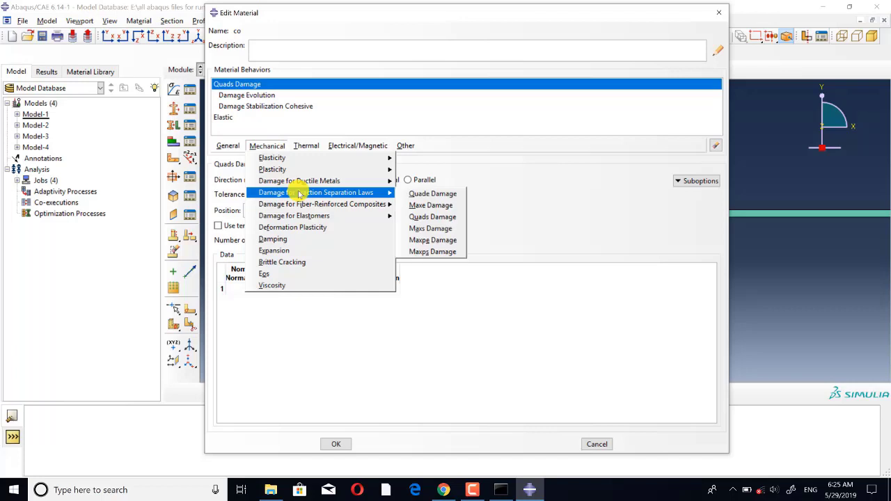
mouse_move(369, 195)
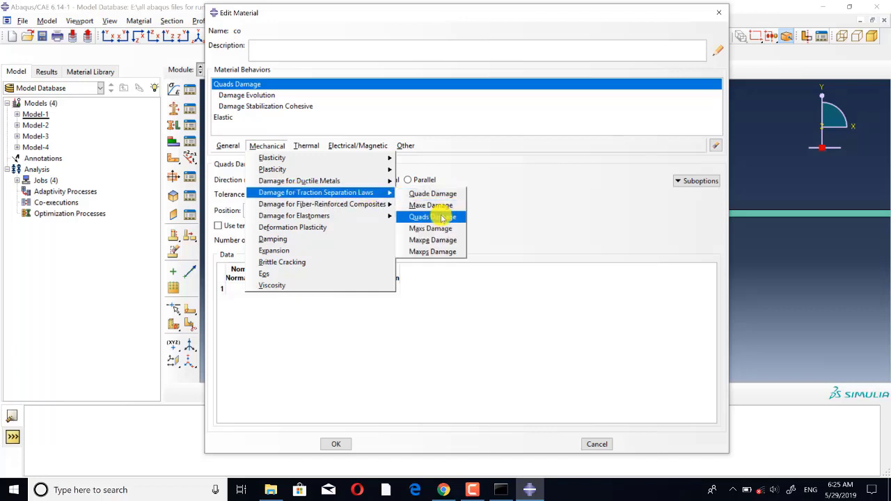
left_click(566, 224)
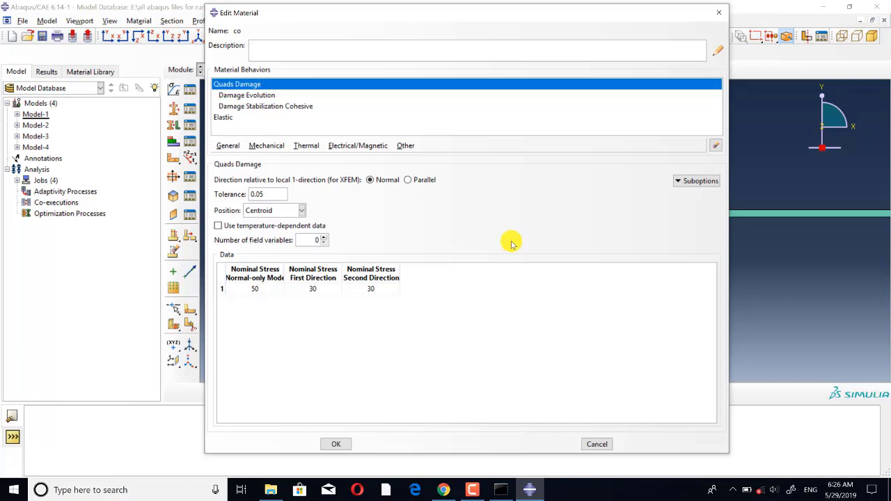
left_click(267, 146)
mouse_move(351, 193)
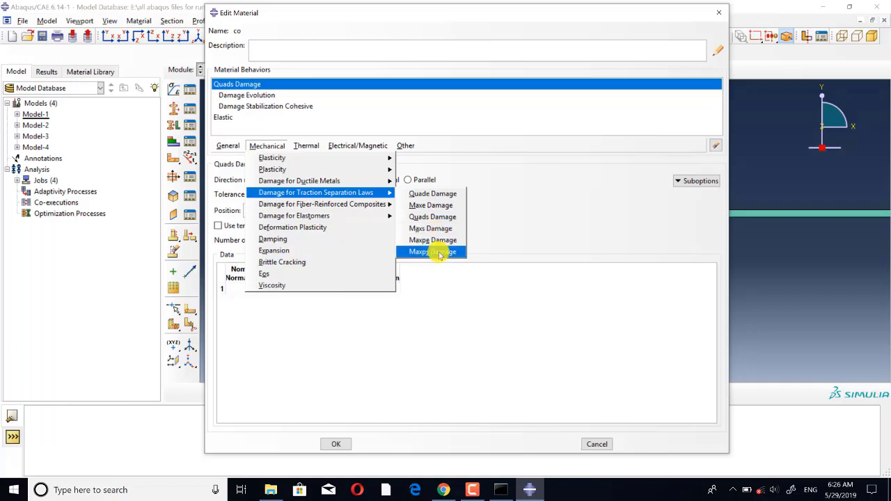
left_click(578, 213)
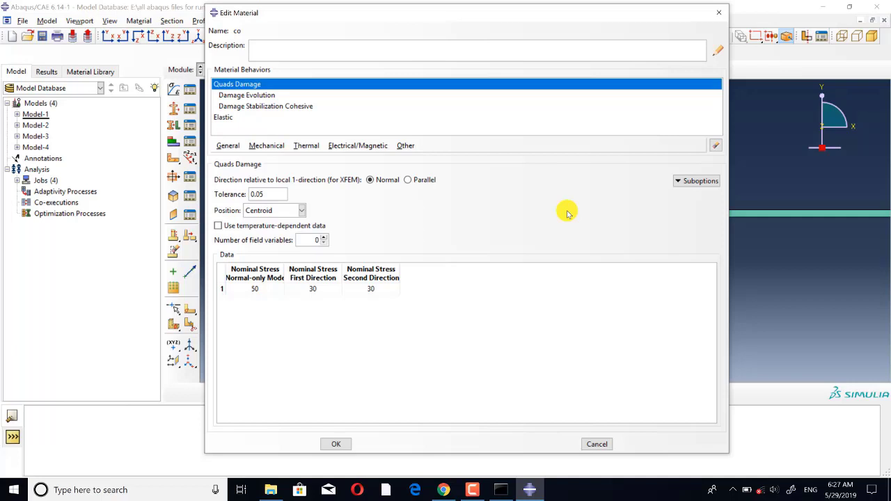
left_click(242, 94)
left_click(690, 180)
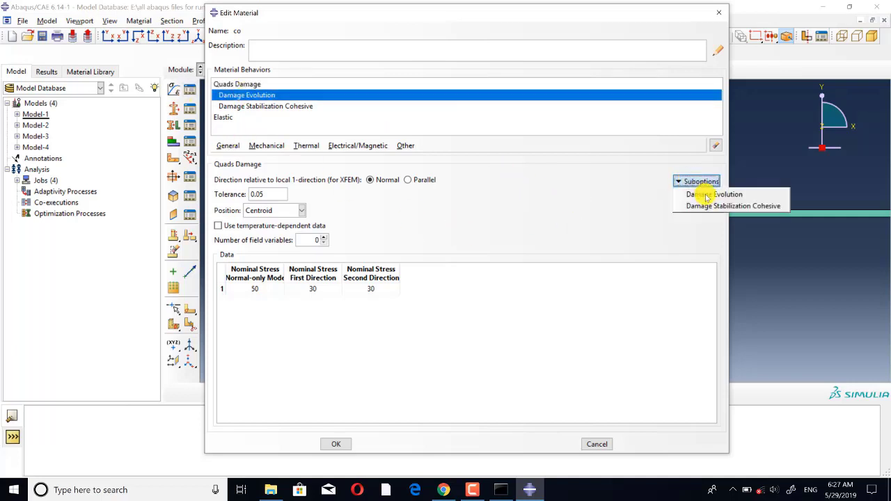
Step: Confirm Damage Evolution uses Energy type, Linear softening, Maximum degradation and Mode-Independent mixing
left_click(707, 196)
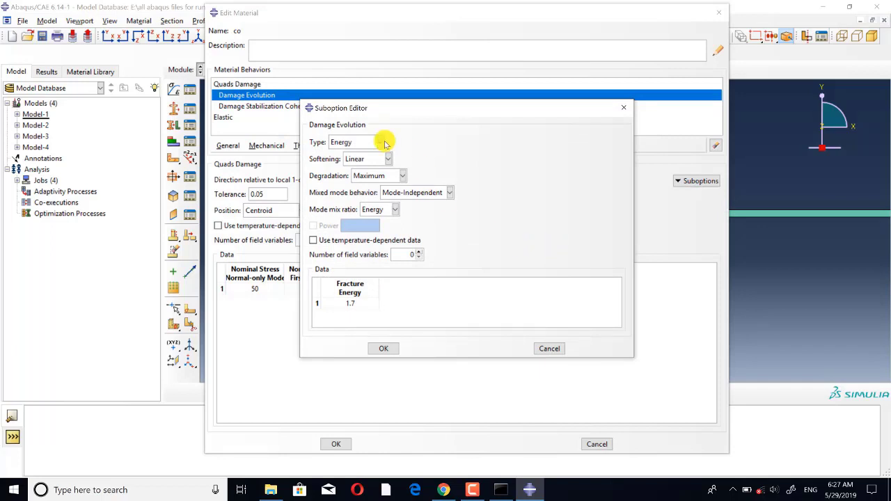
left_click(361, 142)
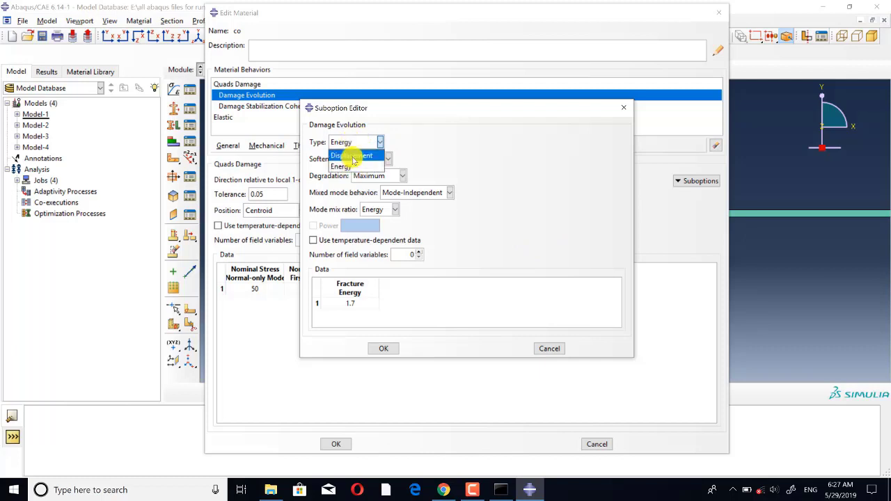
left_click(352, 165)
left_click(376, 159)
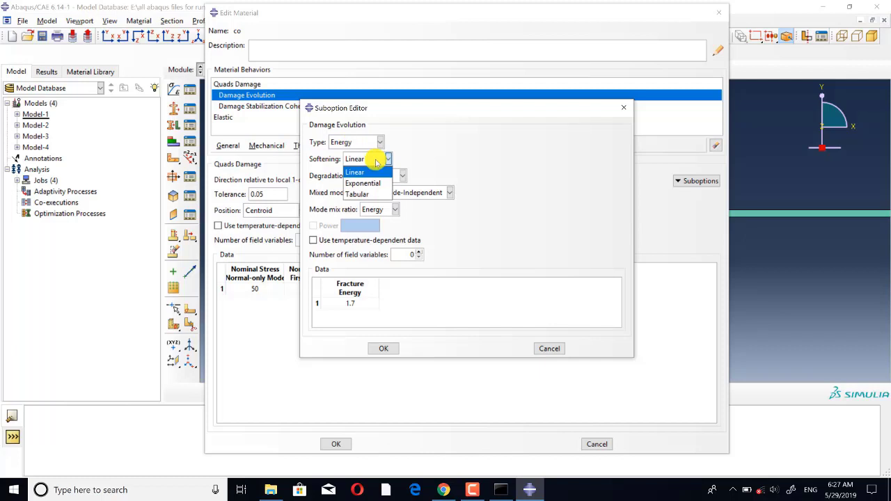
left_click(377, 162)
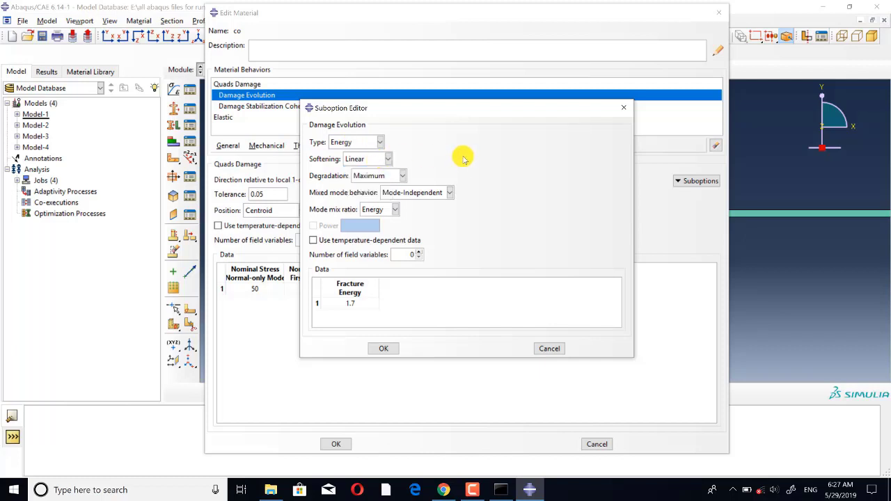
left_click(386, 175)
left_click(393, 177)
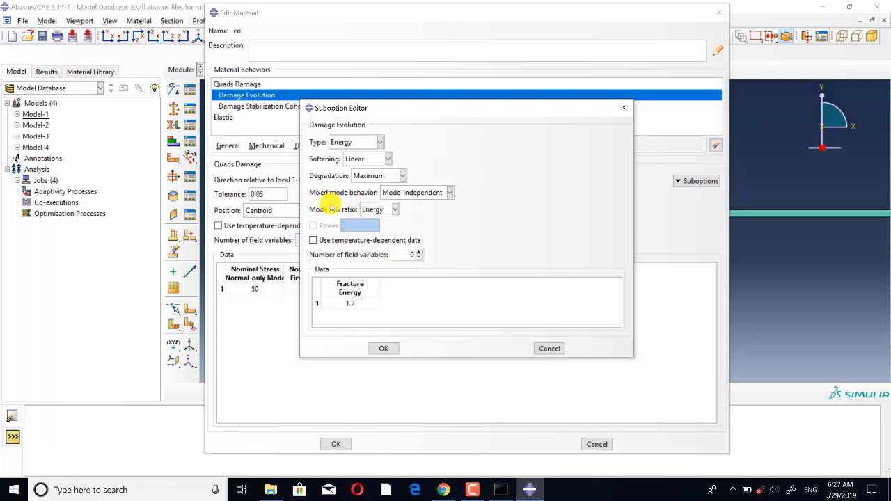
left_click(419, 198)
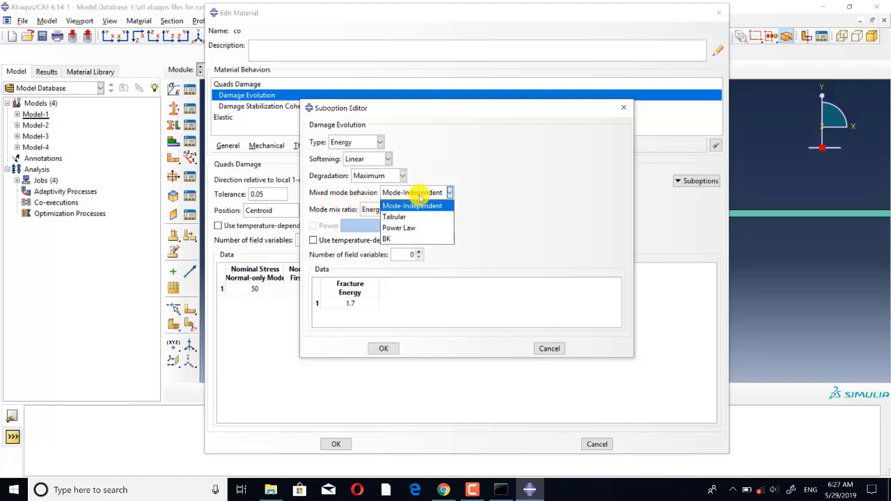
left_click(420, 198)
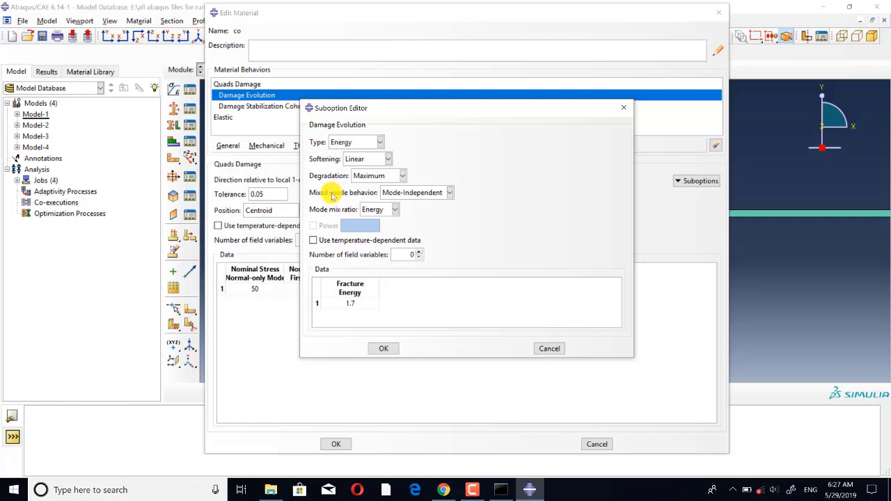
Step: Recheck Energy type and Mode-Independent mixing, then accept fracture energy 1.7 unchanged
left_click(342, 142)
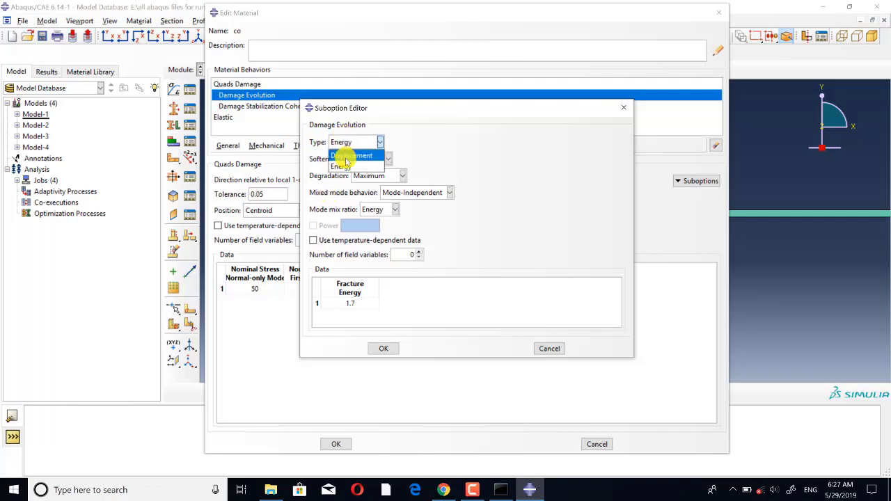
left_click(518, 184)
left_click(423, 192)
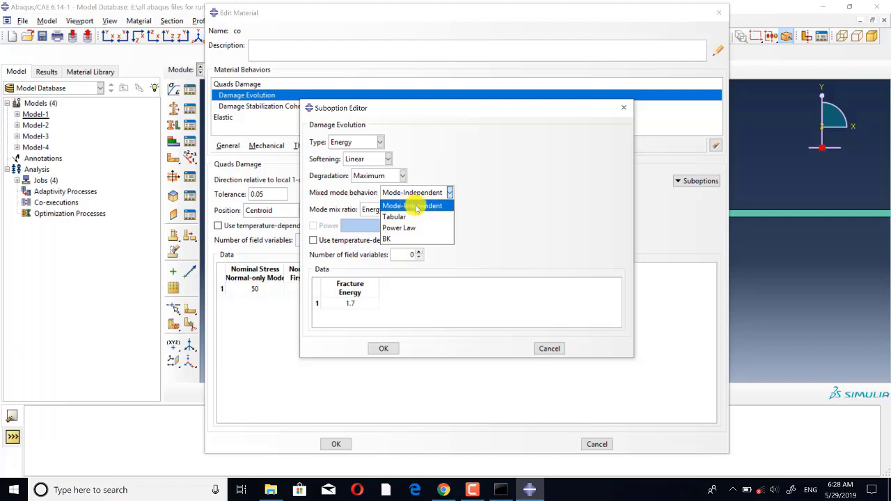
left_click(416, 206)
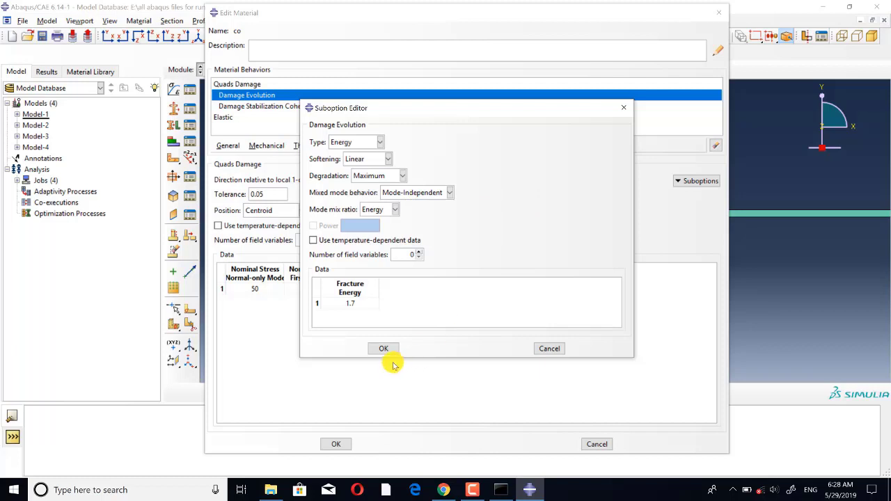
left_click(422, 193)
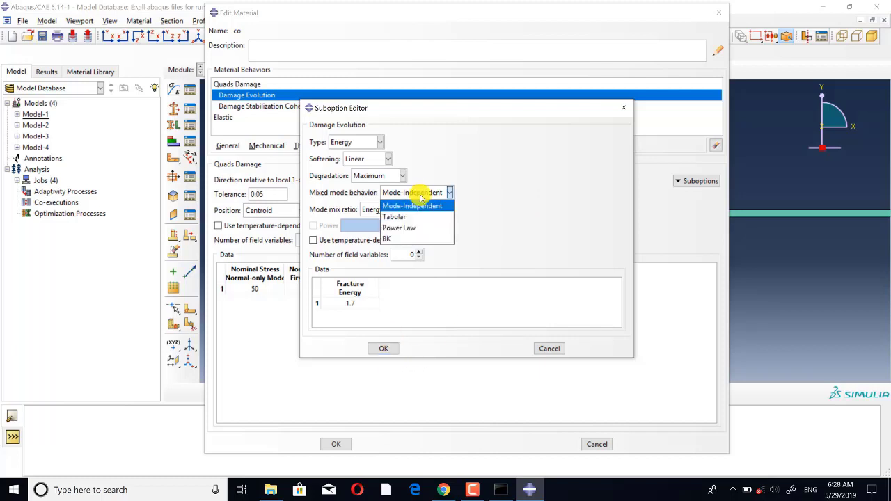
left_click(422, 206)
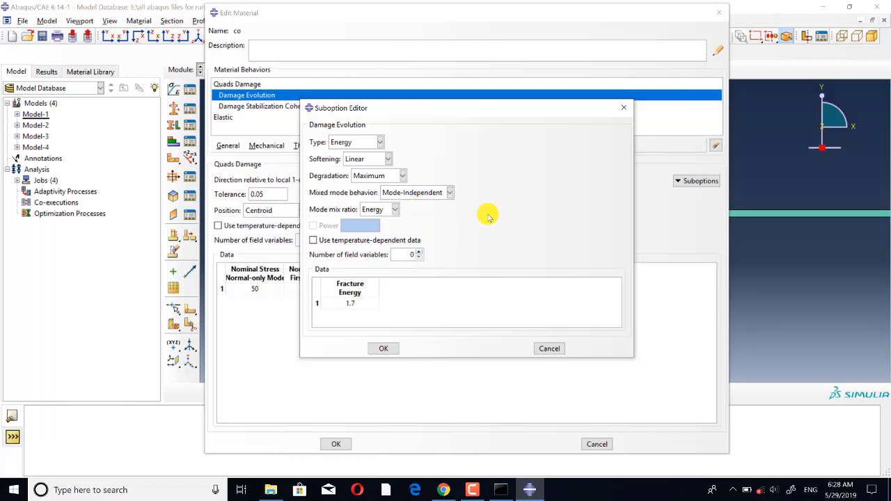
left_click(383, 349)
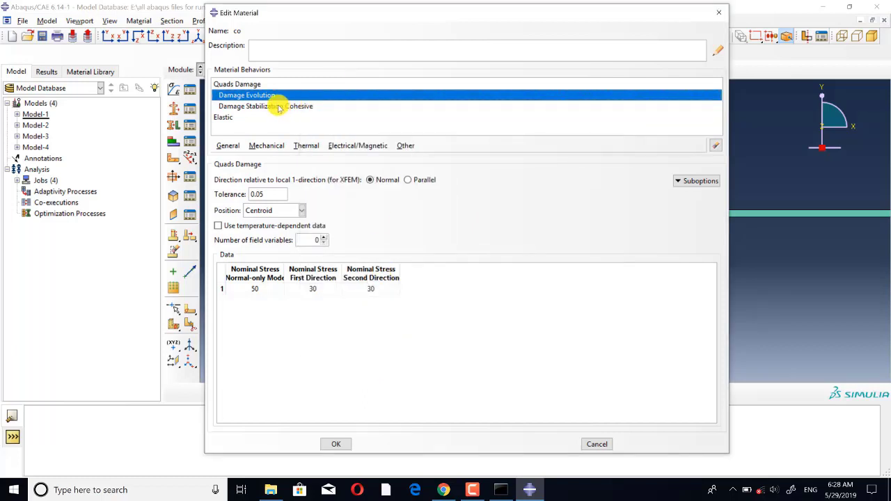
Step: Look over the Quads Damage suboptions list and dismiss it without changes
left_click(694, 182)
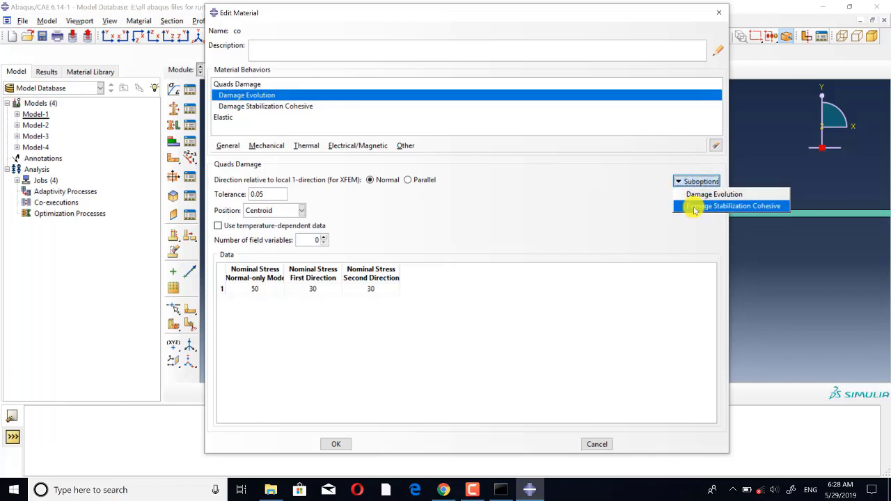
left_click(575, 223)
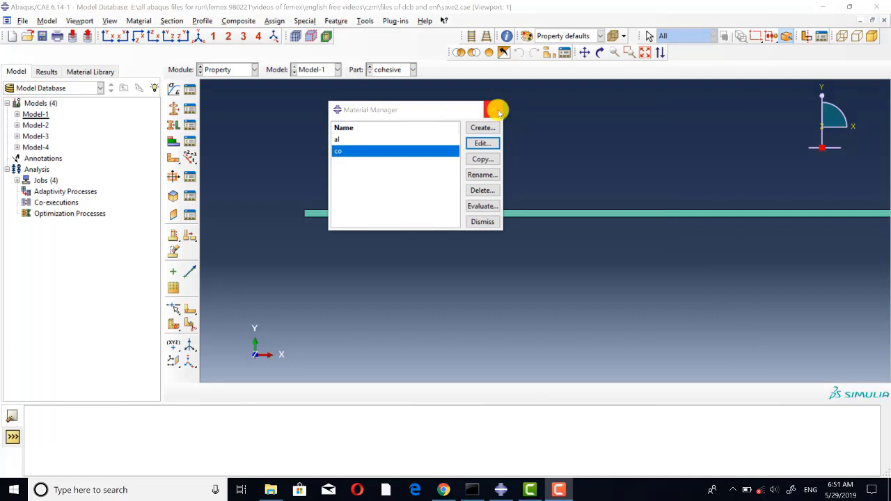
Step: Close the Material Manager, show the cohesive part, and select section co in the Section Manager
left_click(499, 111)
left_click(394, 70)
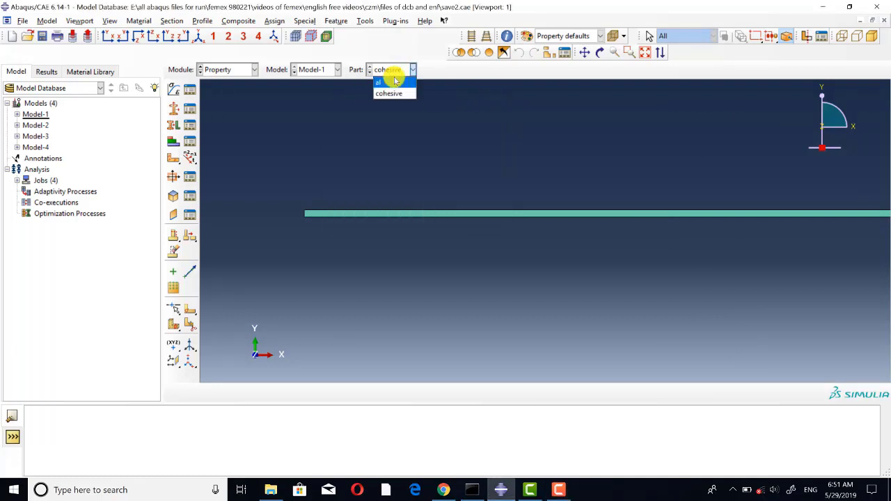
left_click(392, 92)
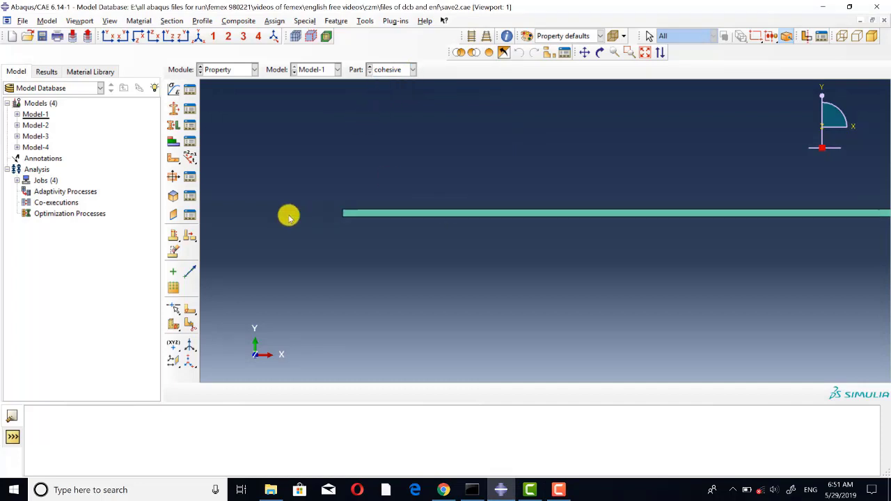
left_click(189, 108)
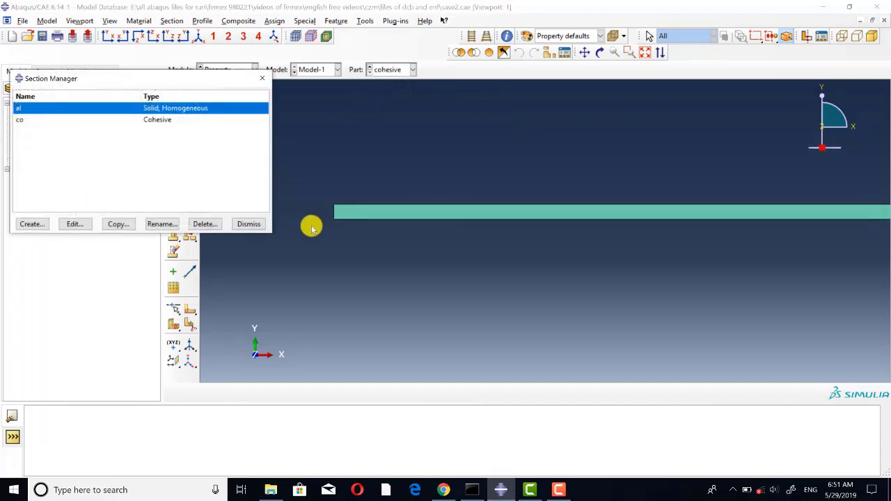
left_click(161, 121)
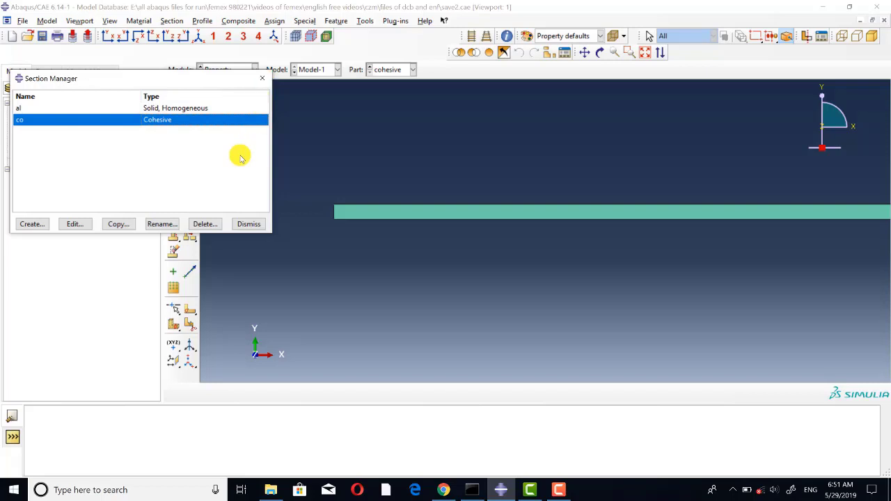
Step: Start a new Other > Cohesive section named Section-3
left_click(32, 224)
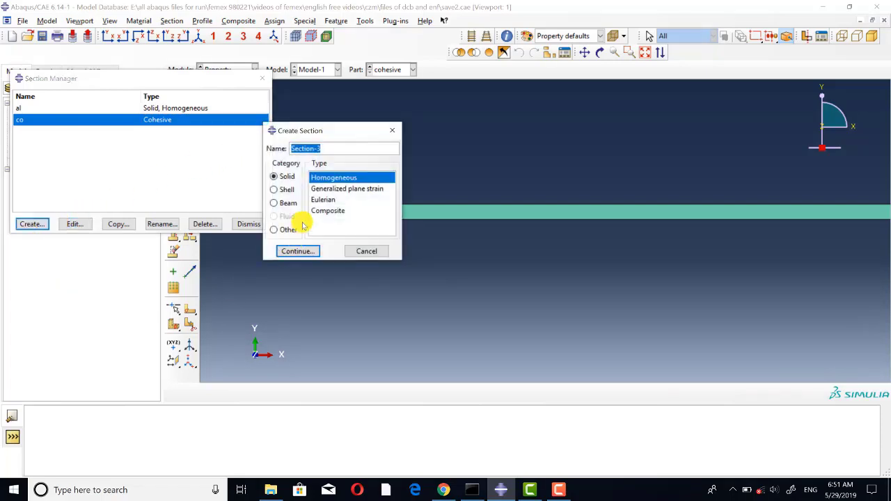
left_click(275, 230)
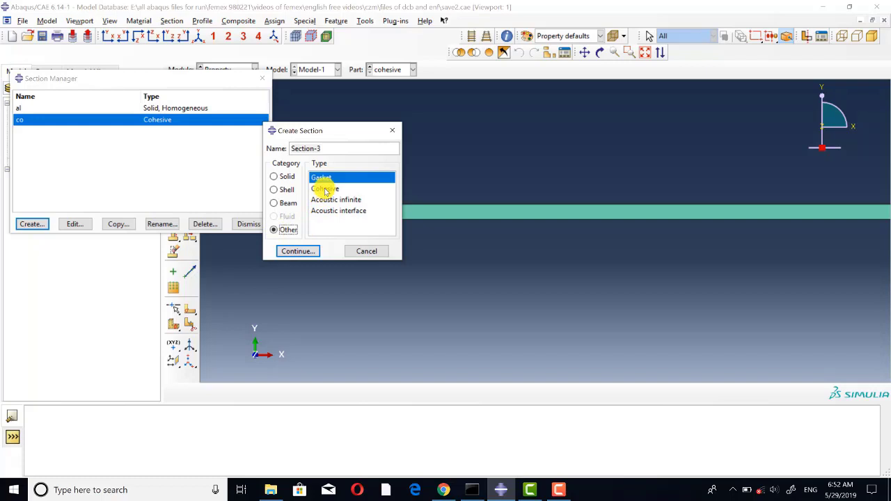
left_click(325, 189)
left_click(299, 252)
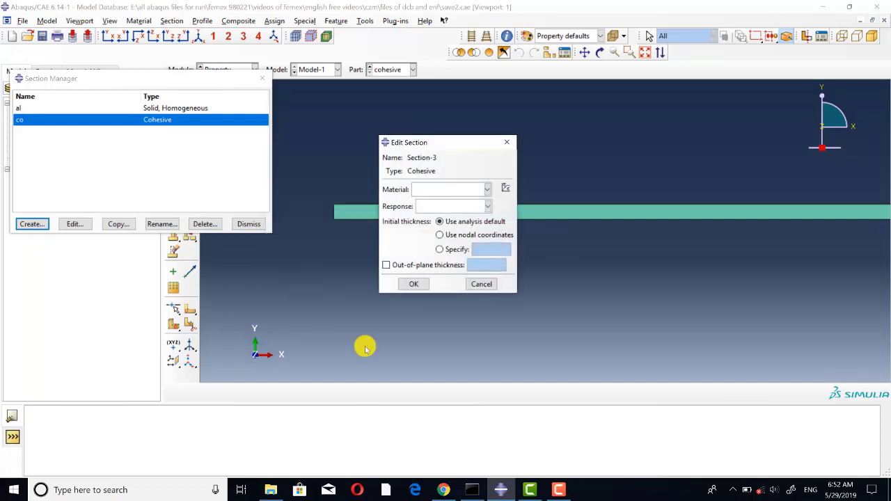
Step: Give Section-3 material co, Traction Separation response, nodal-coordinate thickness and an out-of-plane thickness
left_click(454, 190)
left_click(420, 214)
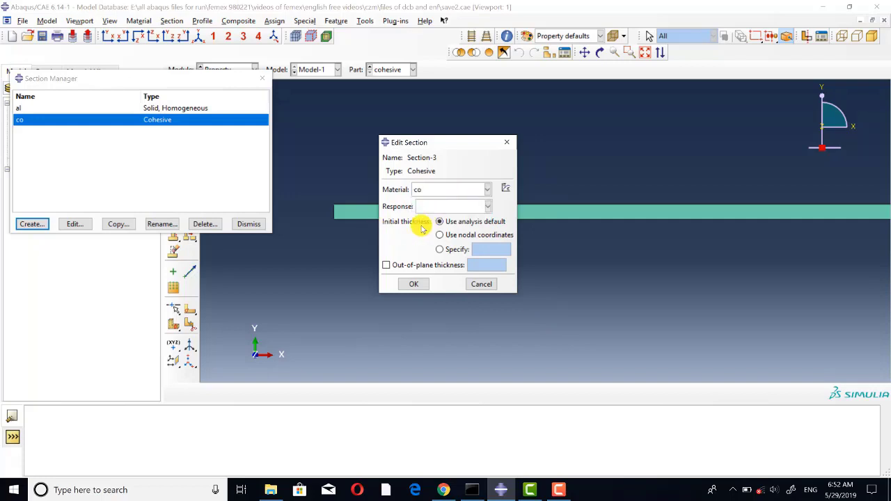
left_click(446, 207)
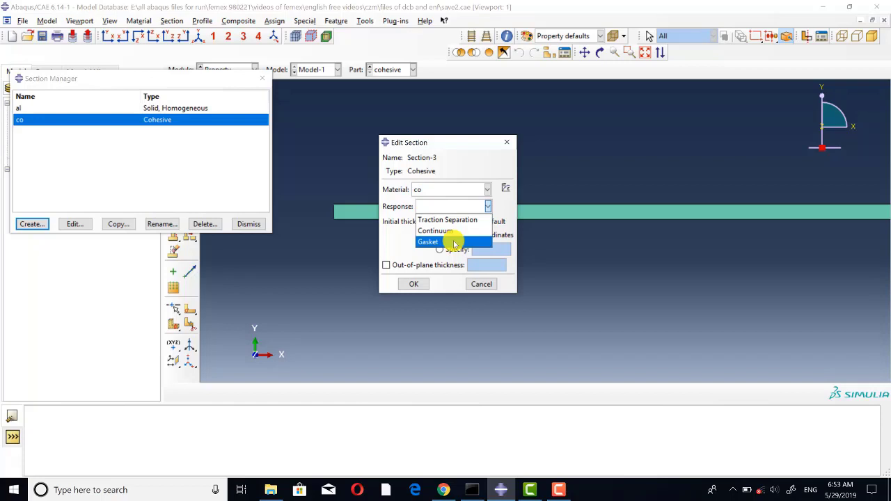
left_click(452, 220)
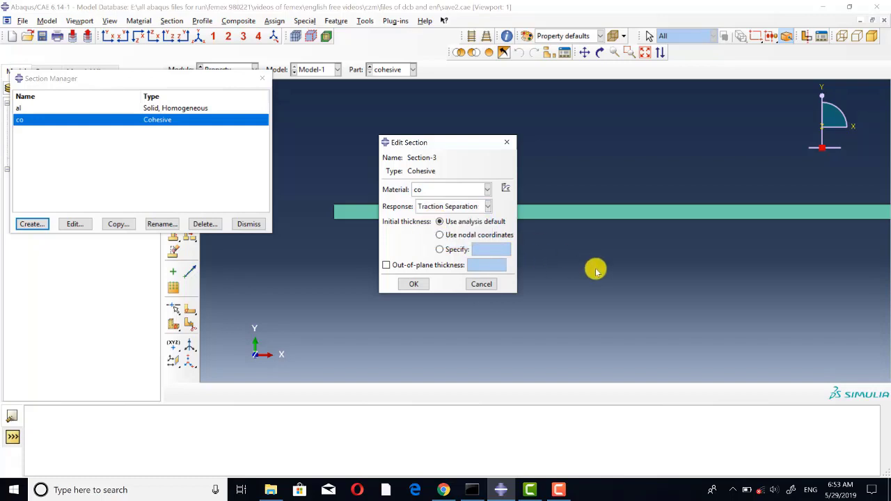
left_click(439, 234)
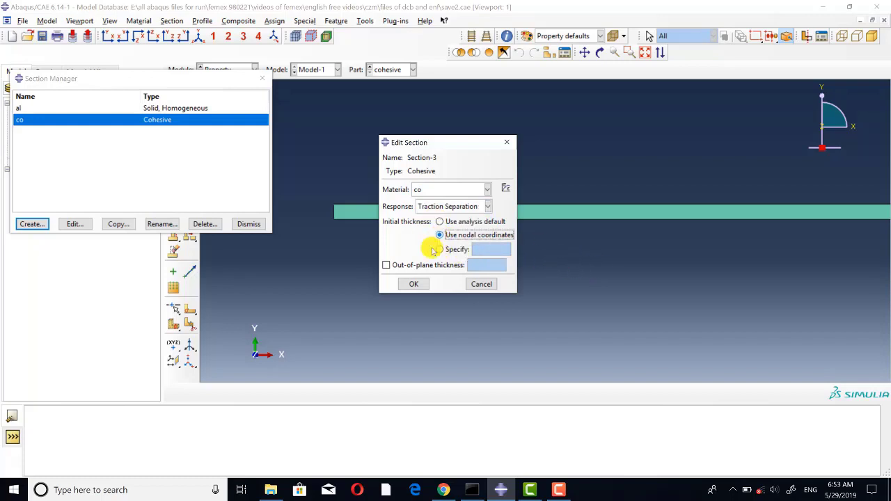
left_click(386, 265)
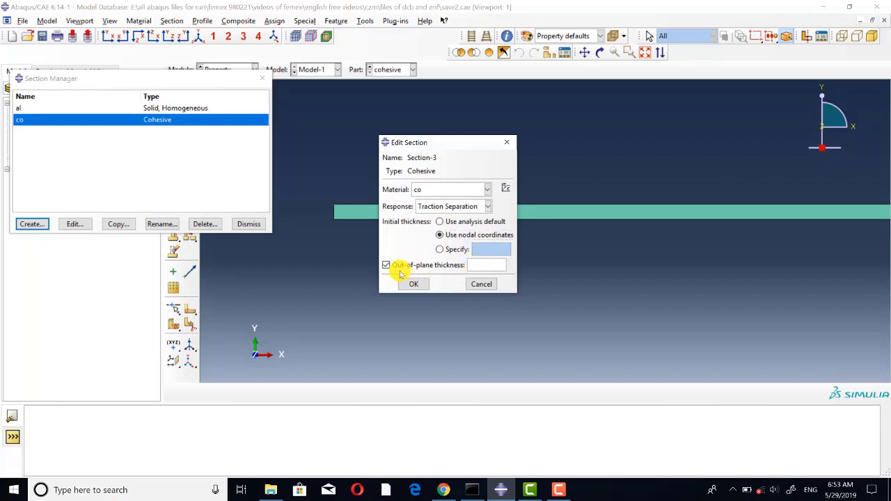
left_click(477, 265)
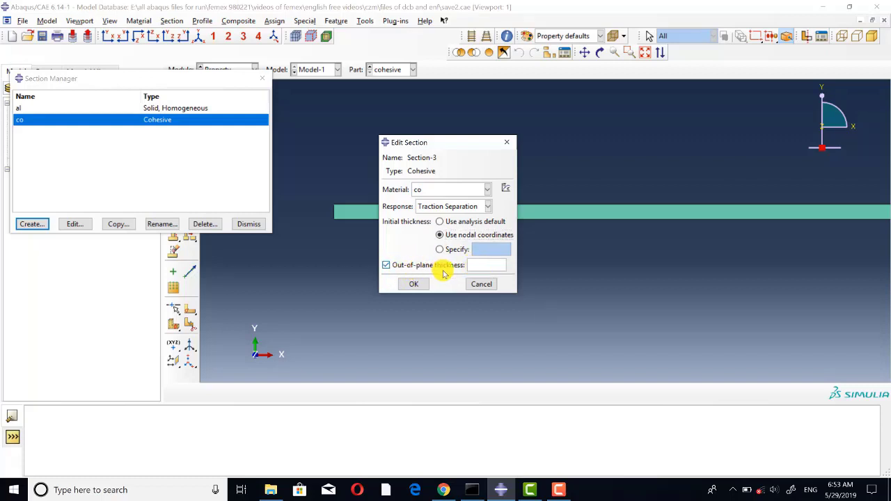
Step: Discard Section-3, confirm section co's settings with thickness 25, and close the Section Manager
left_click(507, 142)
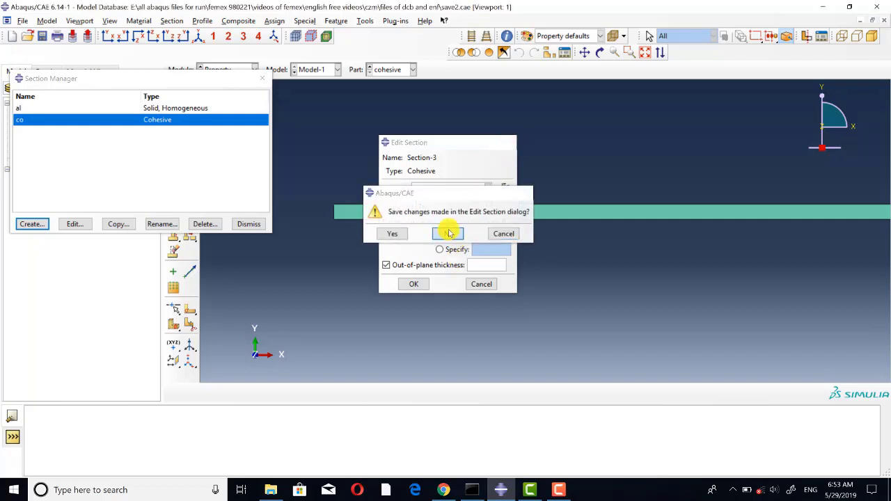
left_click(446, 232)
left_click(75, 224)
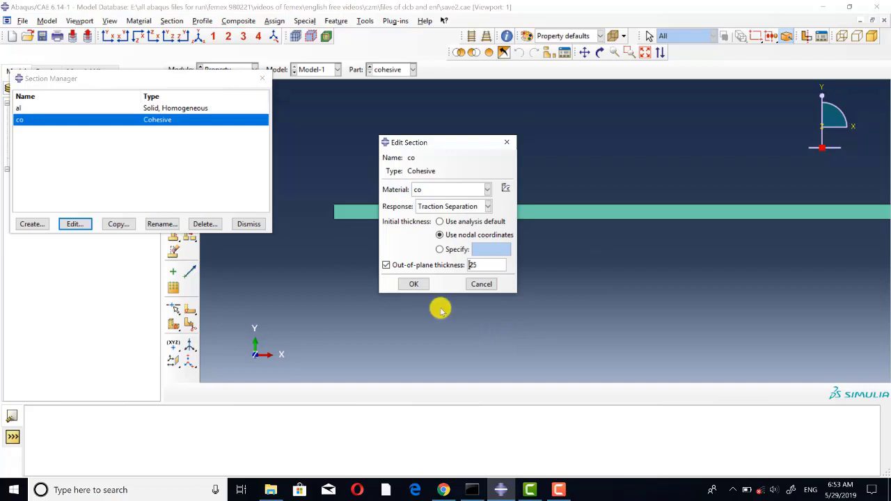
left_click(418, 288)
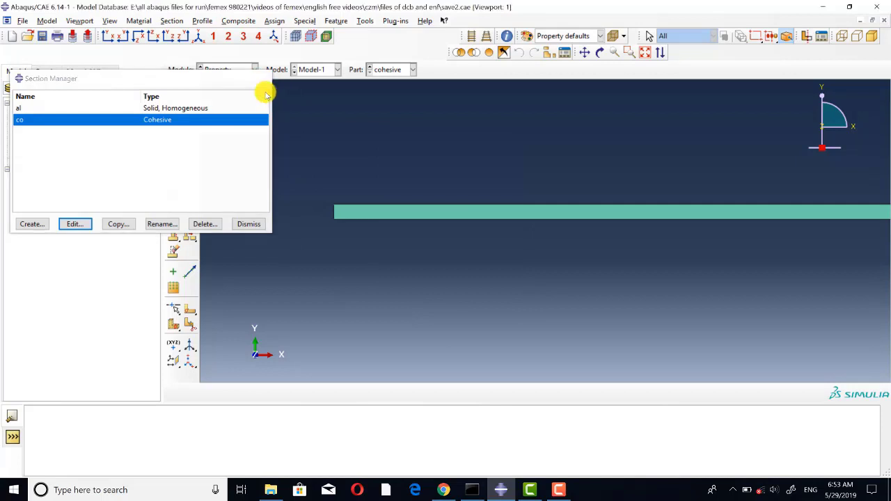
left_click(261, 79)
Step: Switch to the Assembly module and zoom in and out on Model-1's layered beam instances
left_click(223, 71)
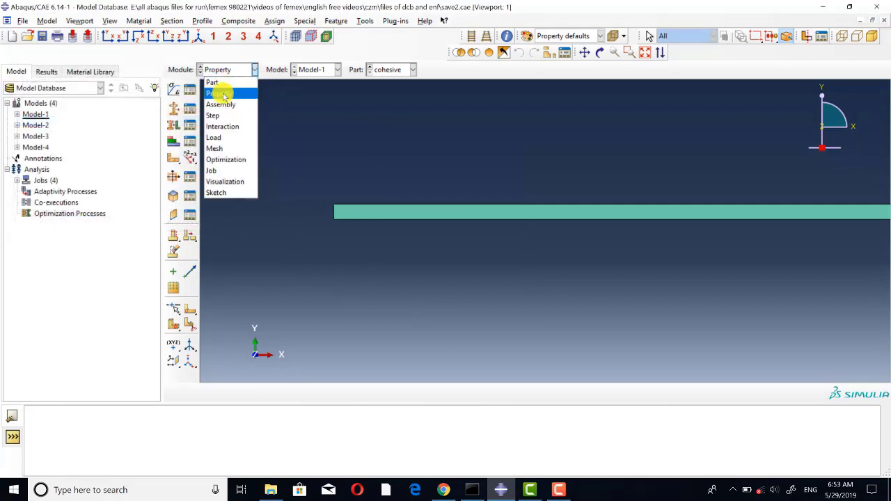
left_click(222, 104)
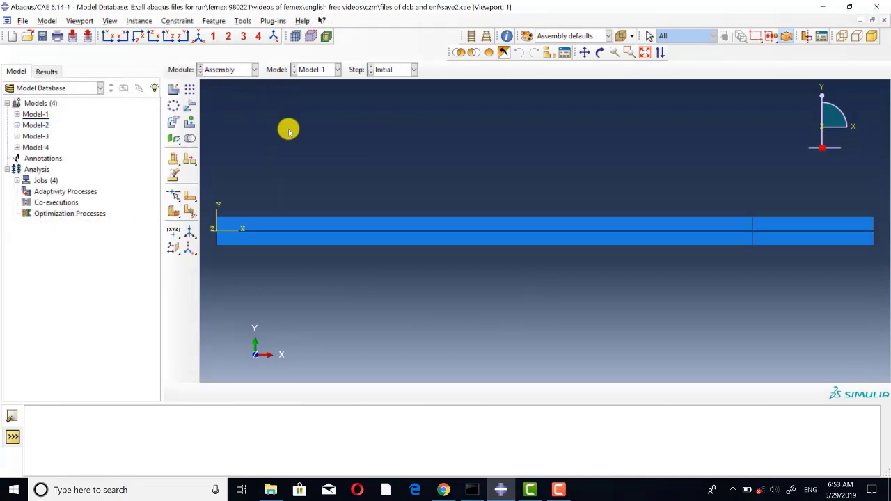
scroll(279, 146, "down", 3)
scroll(293, 279, "down", 4)
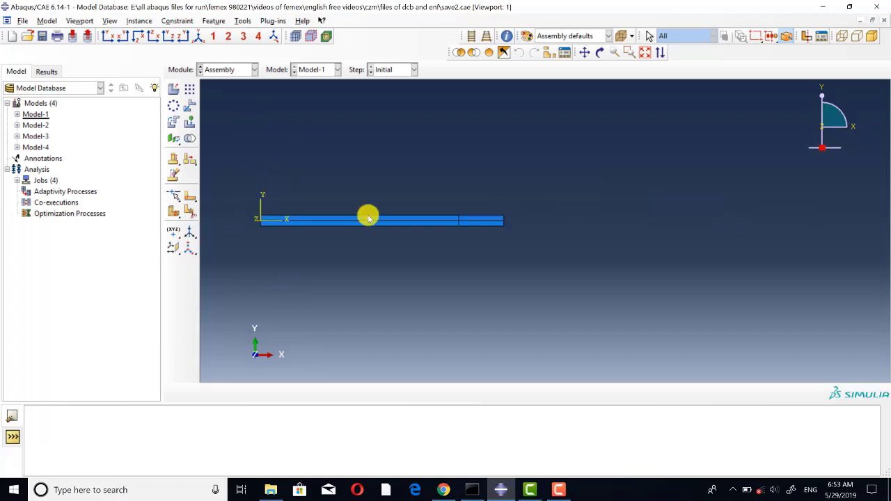
scroll(487, 237, "up", 3)
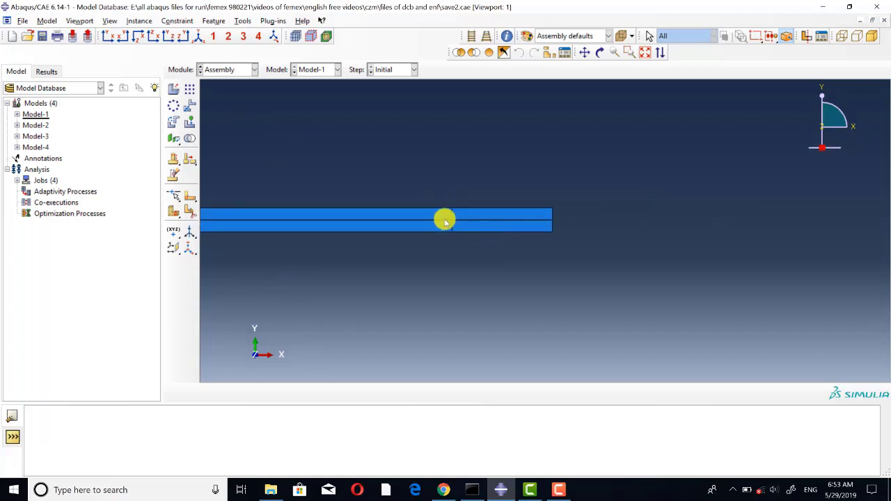
scroll(452, 223, "up", 2)
scroll(460, 222, "up", 5)
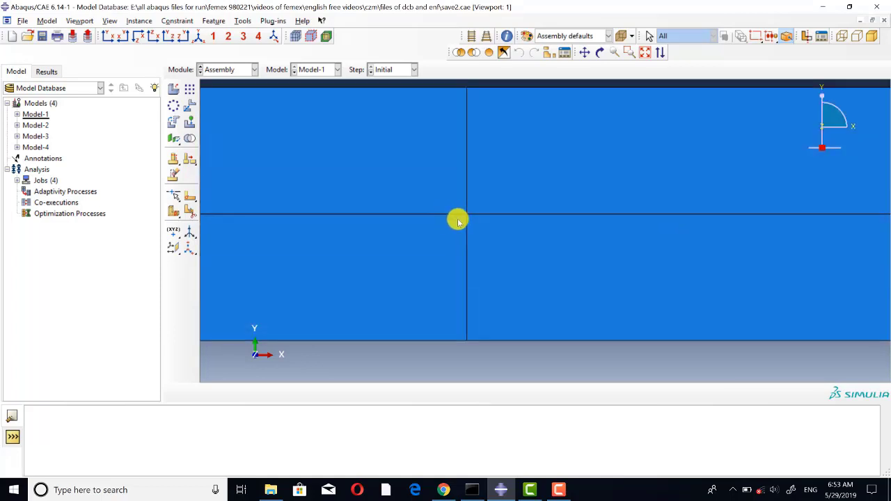
scroll(477, 205, "up", 4)
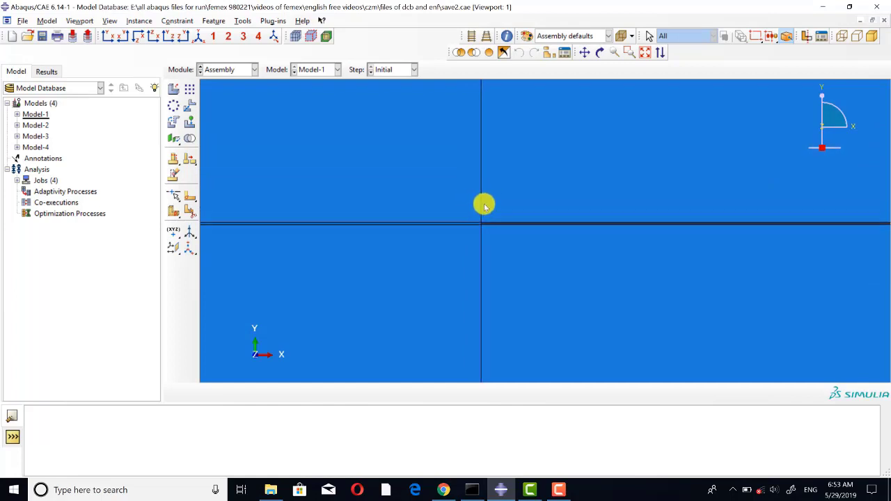
scroll(479, 208, "up", 2)
scroll(460, 188, "down", 1)
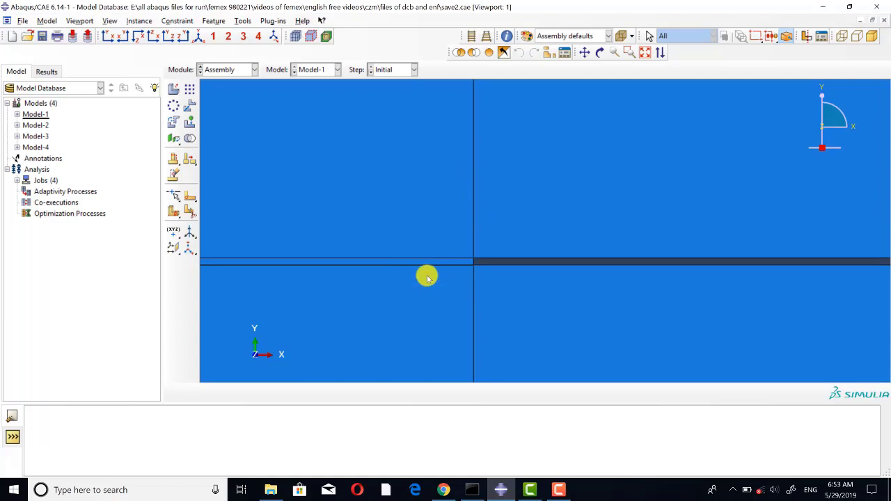
scroll(313, 251, "down", 2)
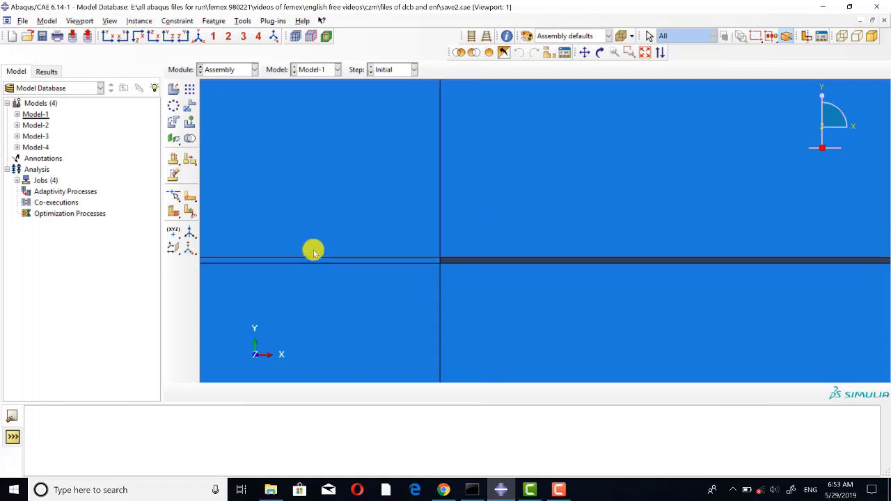
scroll(227, 245, "down", 4)
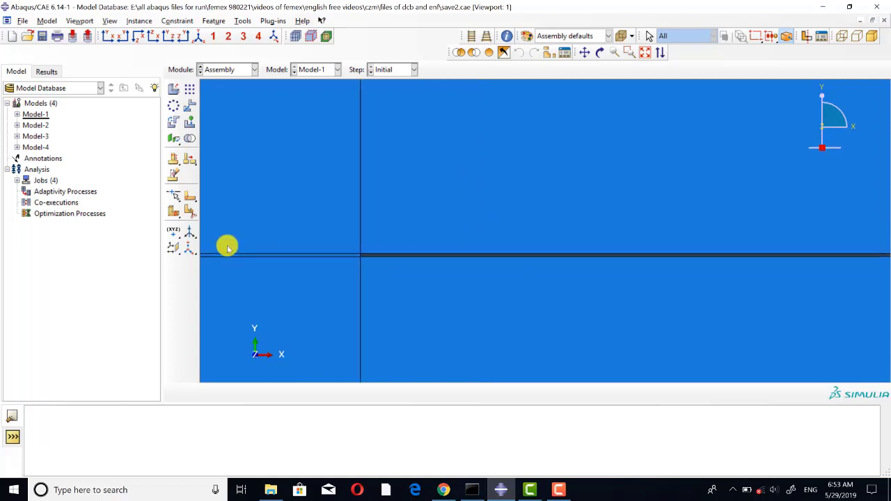
scroll(223, 227, "down", 5)
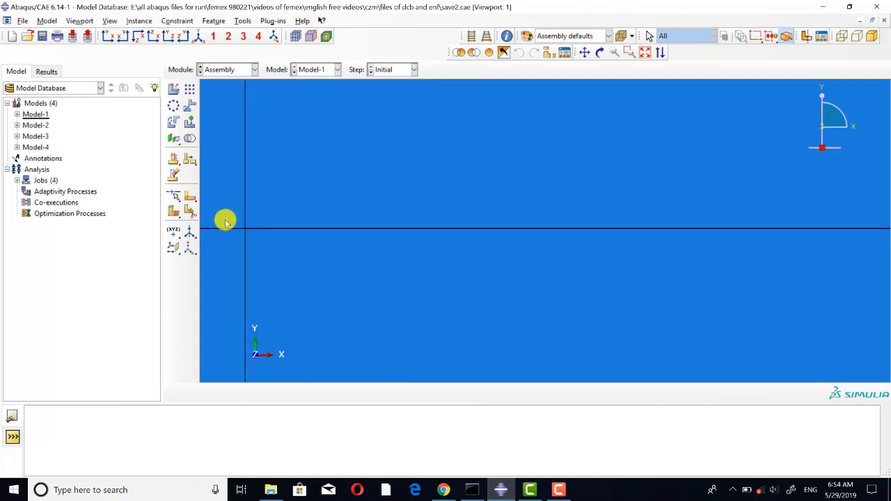
scroll(294, 239, "down", 6)
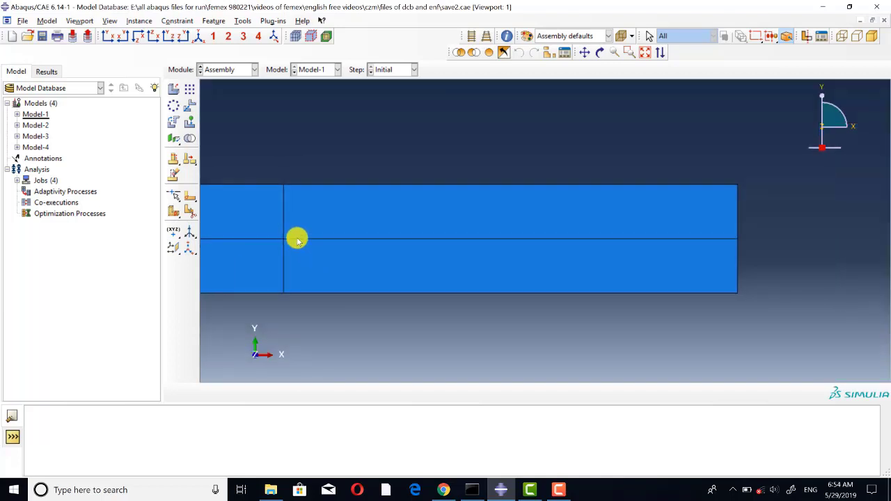
scroll(686, 255, "down", 4)
scroll(390, 287, "up", 3)
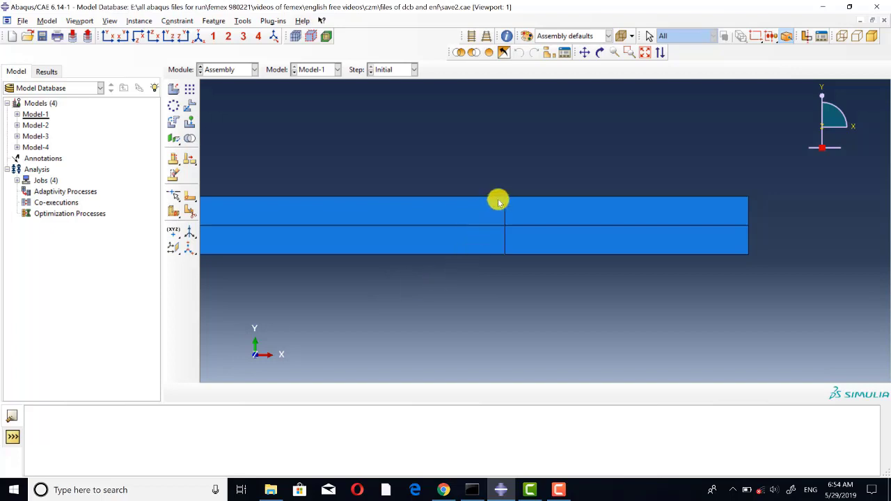
scroll(513, 215, "up", 1)
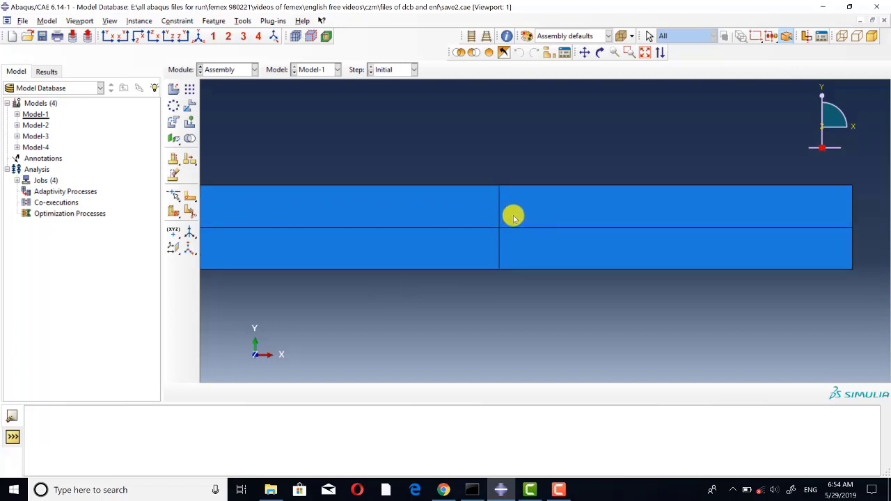
scroll(339, 215, "down", 1)
scroll(440, 251, "up", 1)
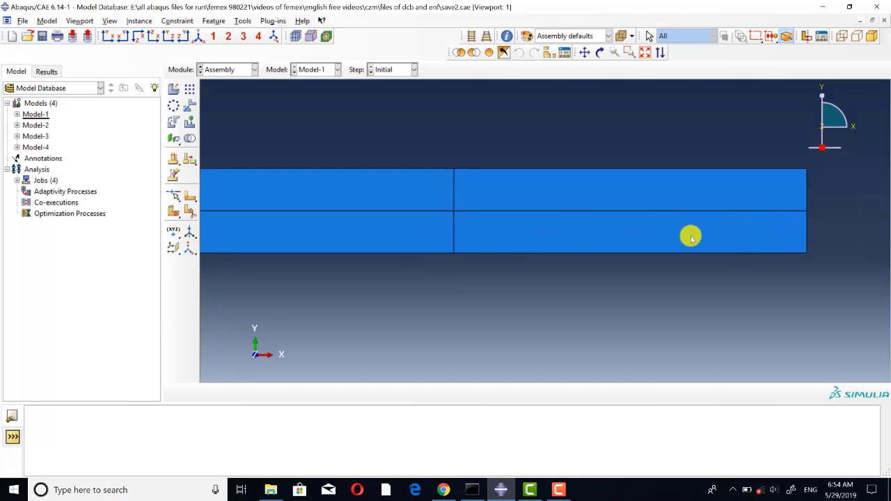
scroll(451, 207, "up", 4)
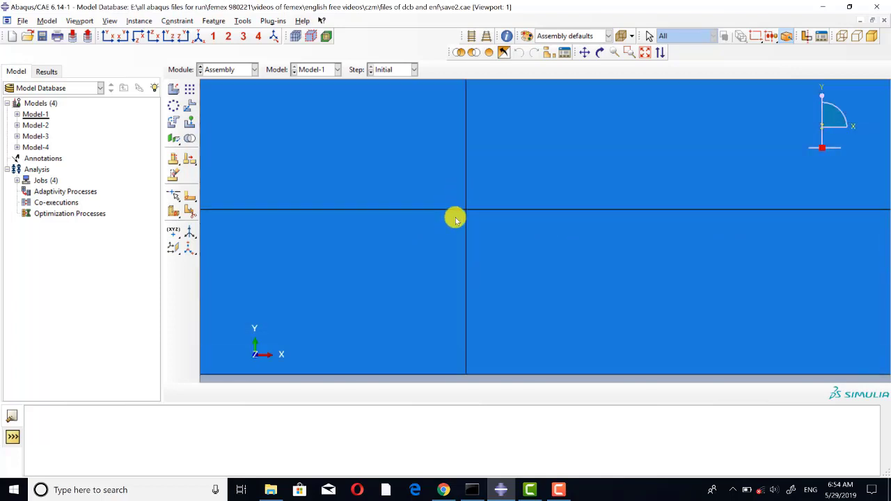
scroll(456, 220, "up", 3)
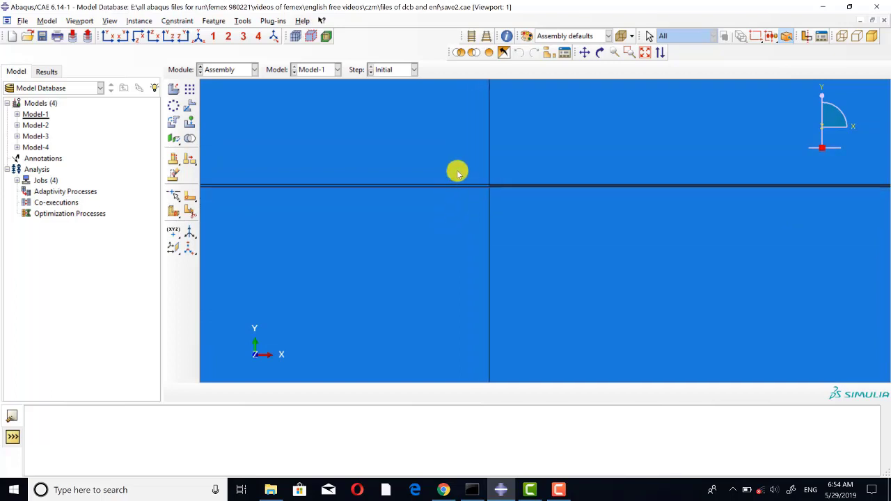
left_click(228, 71)
left_click(227, 114)
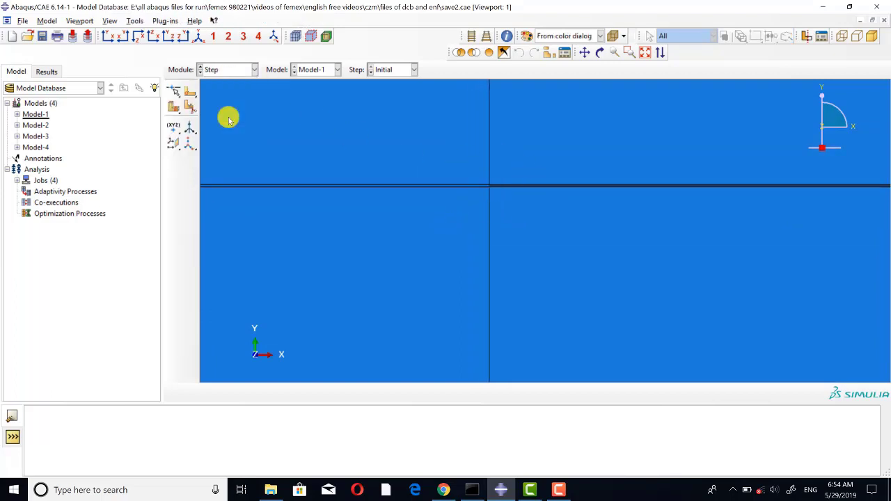
scroll(672, 184, "down", 4)
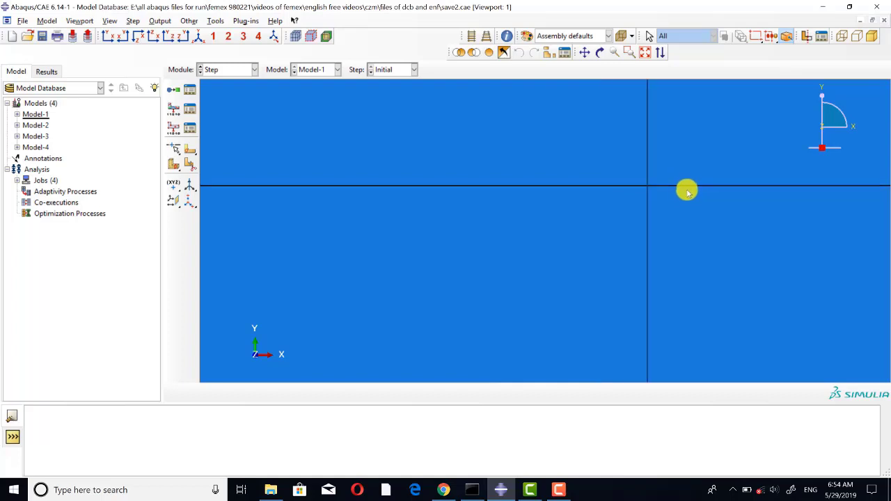
scroll(688, 223, "down", 3)
left_click(190, 89)
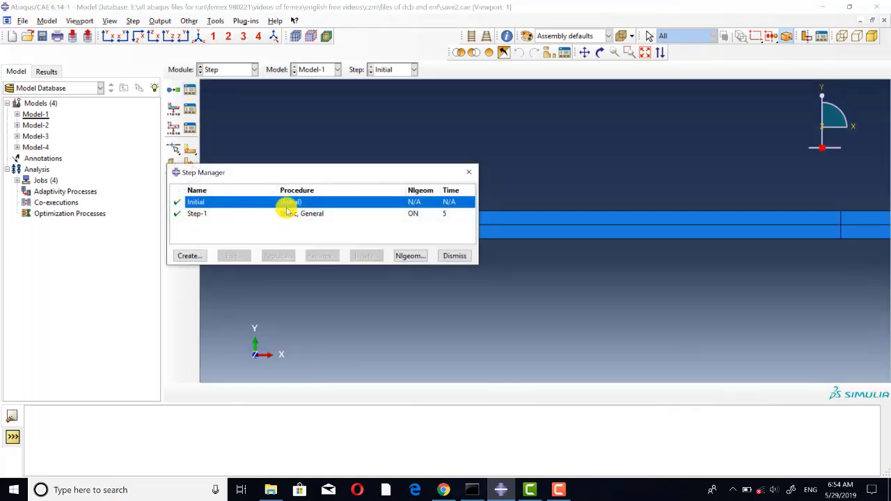
left_click(311, 213)
left_click(237, 255)
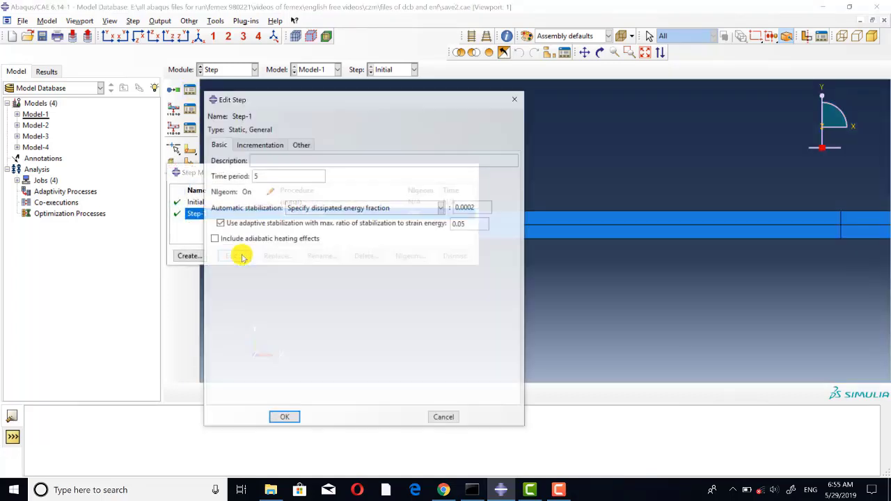
left_click(258, 145)
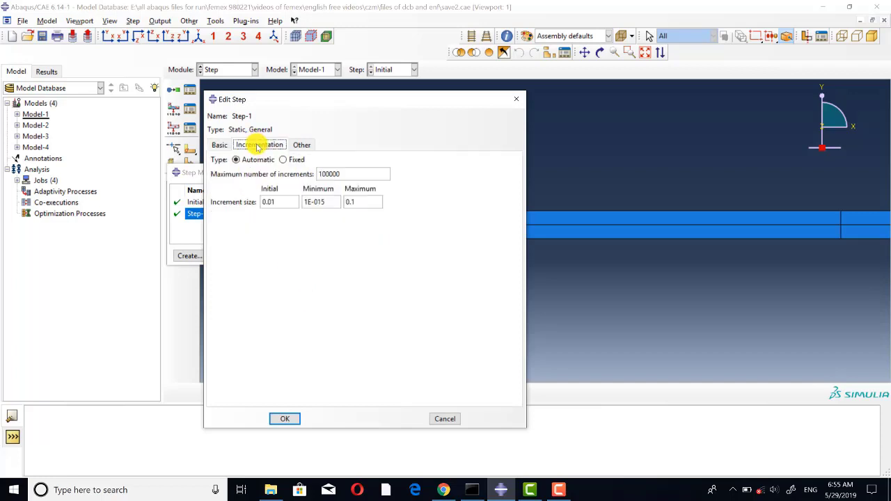
left_click(287, 418)
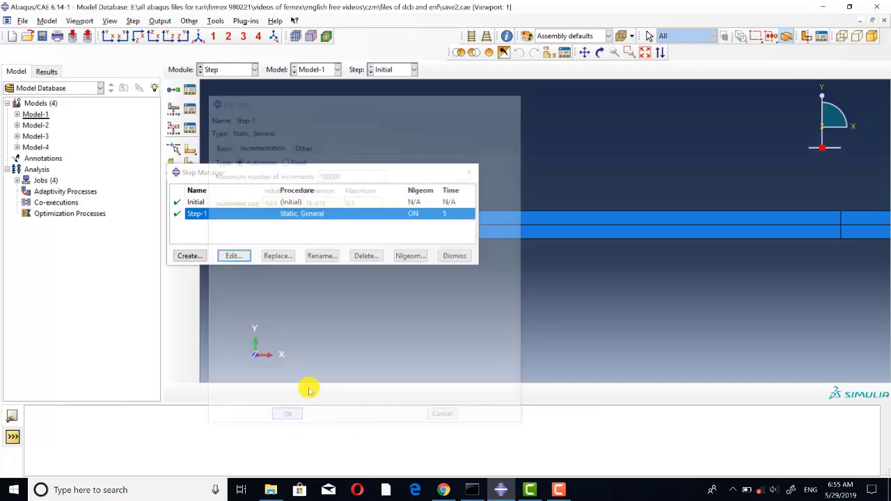
left_click(467, 172)
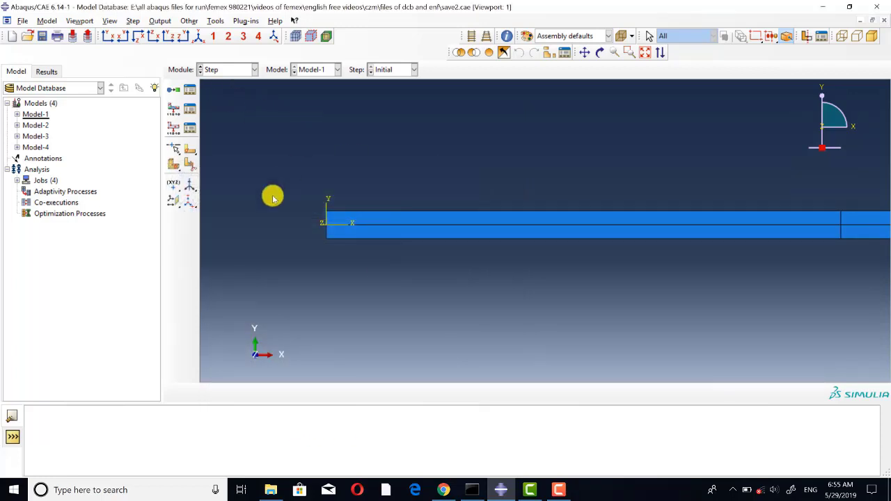
scroll(261, 216, "up", 3)
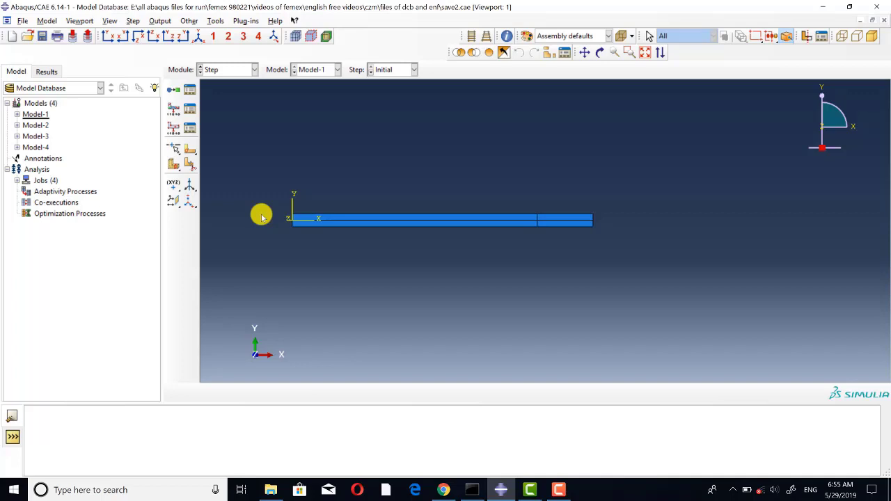
Step: Zoom in on the end of the two-layer beam assembly
scroll(582, 219, "up", 3)
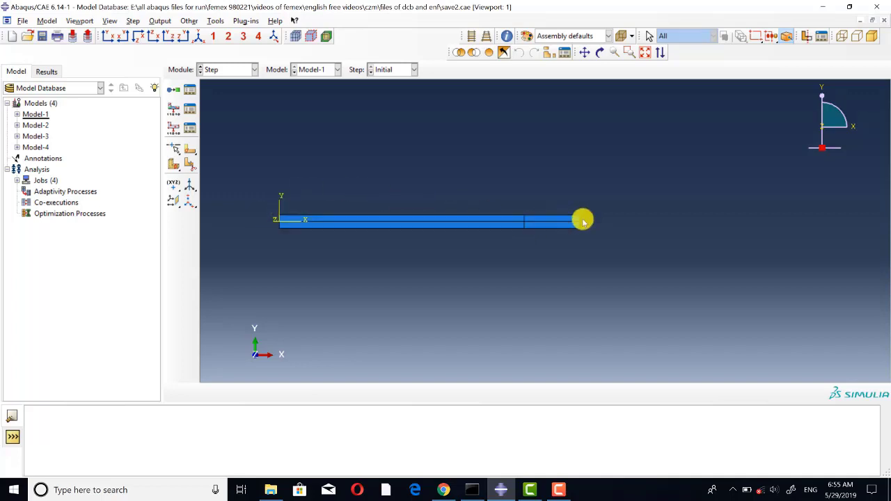
scroll(588, 220, "up", 5)
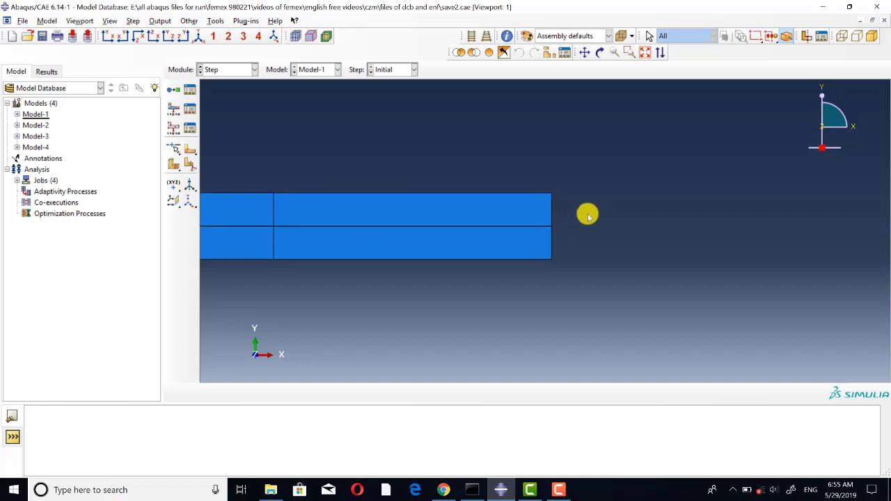
Step: Verify that H-Output-1 records RF2 and U2 on Set-1, reviewing it twice
left_click(191, 127)
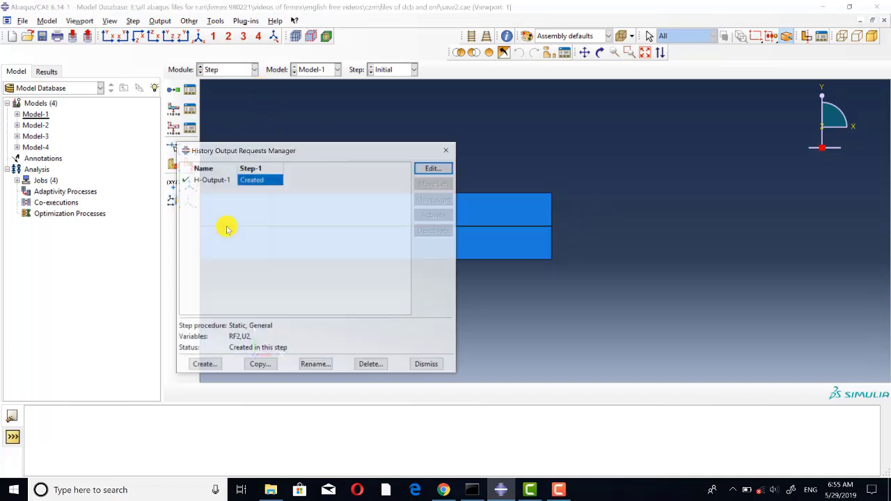
left_click(437, 169)
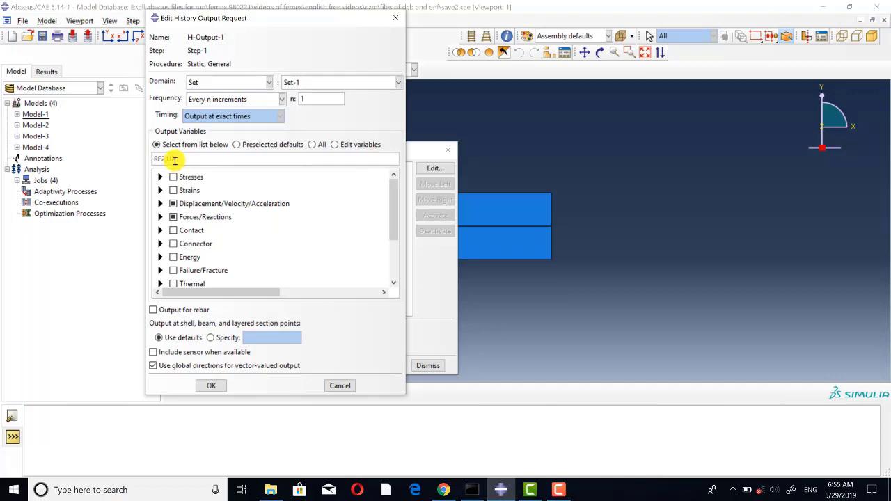
left_click(417, 106)
left_click(451, 152)
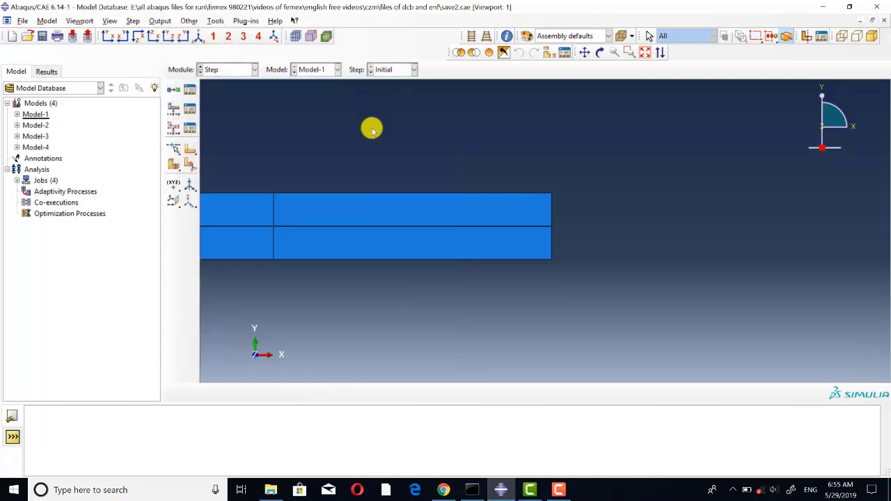
left_click(190, 134)
left_click(426, 169)
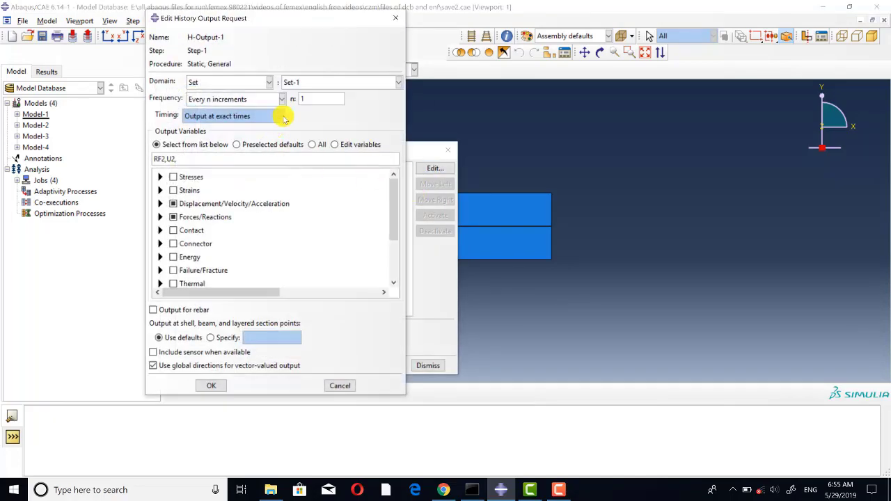
left_click(396, 17)
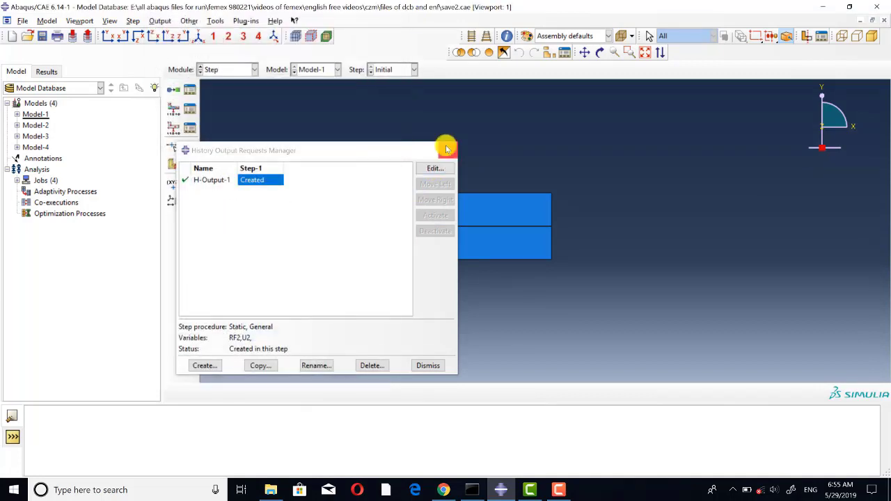
left_click(448, 150)
left_click(216, 21)
Step: Redefine Set-1 as the beam's top-right corner vertex, then recheck the history output list
mouse_move(230, 59)
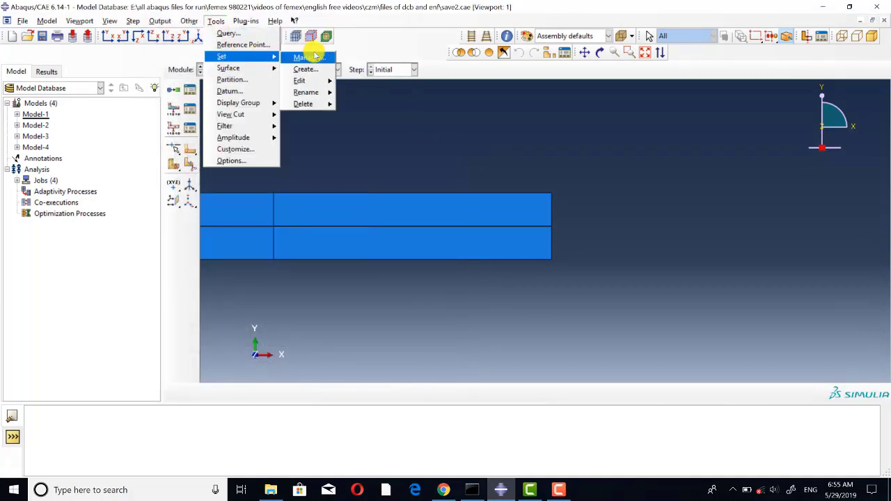
left_click(307, 56)
left_click(87, 286)
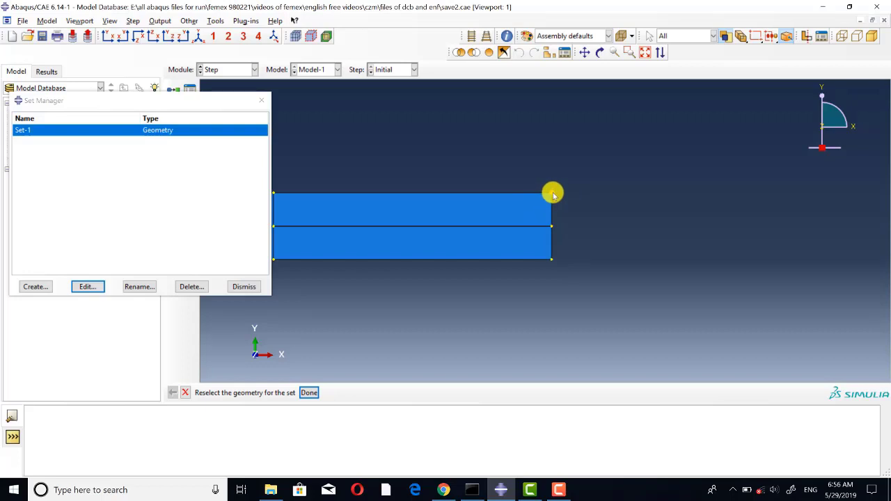
left_click(553, 194)
left_click(263, 101)
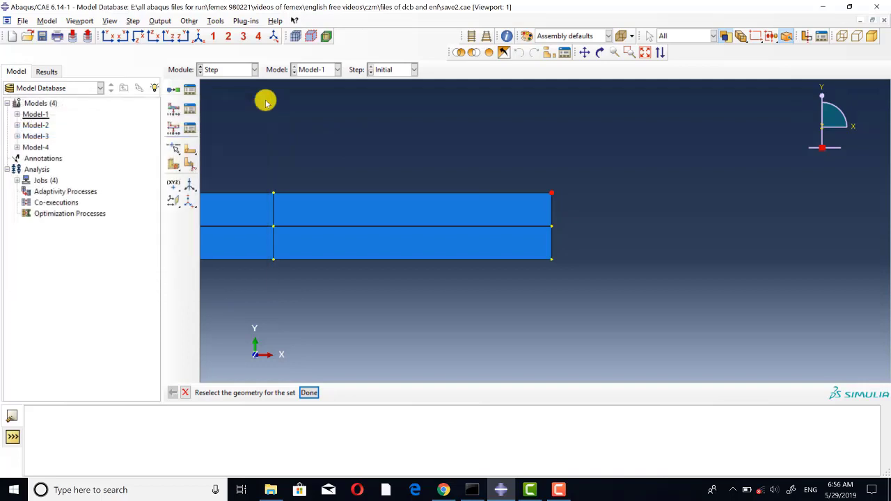
middle_click(268, 99)
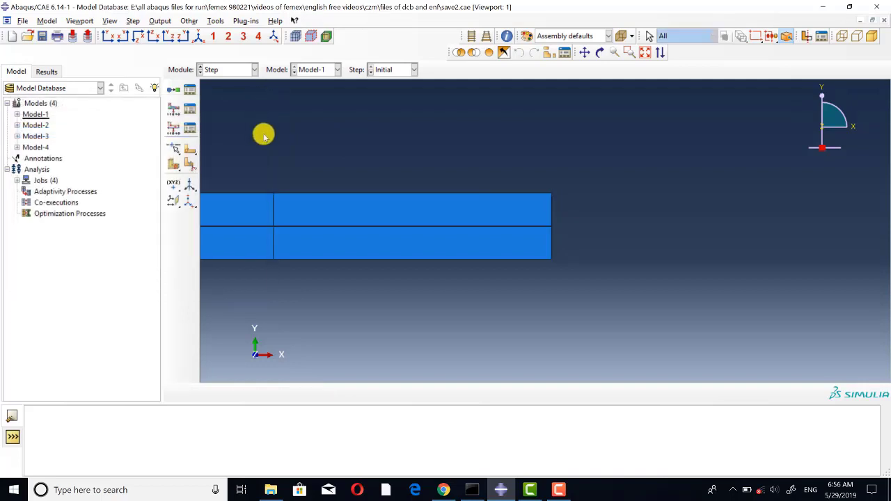
left_click(191, 132)
left_click(448, 149)
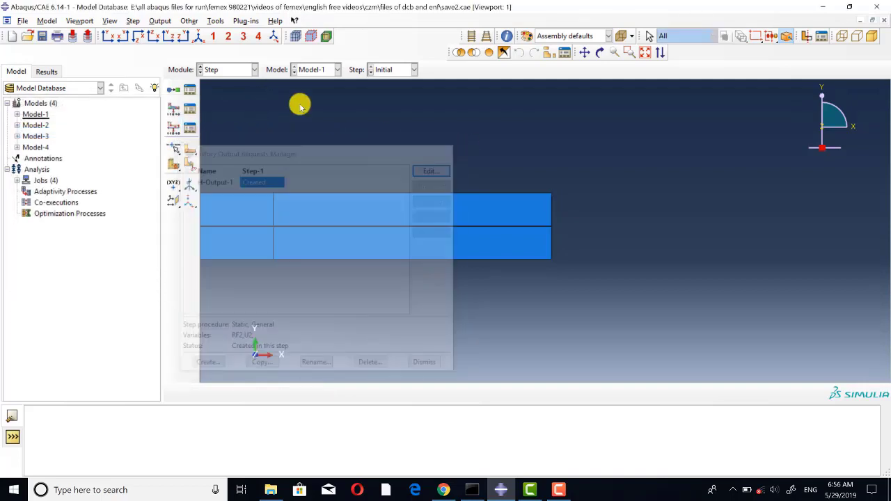
Step: Switch Model-1 to the Interaction module
left_click(228, 70)
left_click(232, 124)
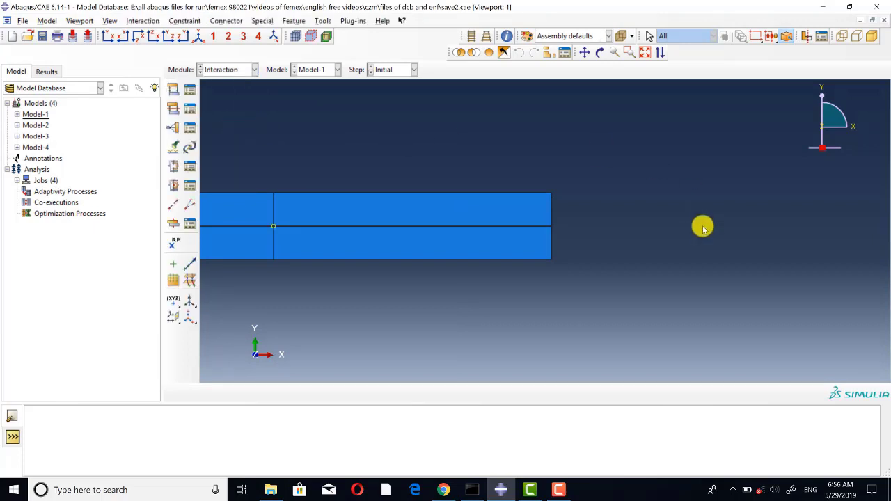
scroll(603, 238, "up", 6)
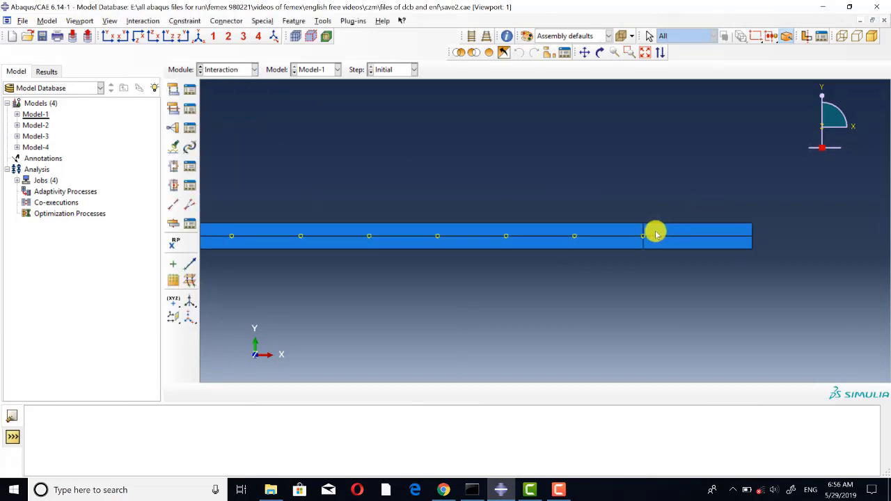
scroll(646, 248, "up", 2)
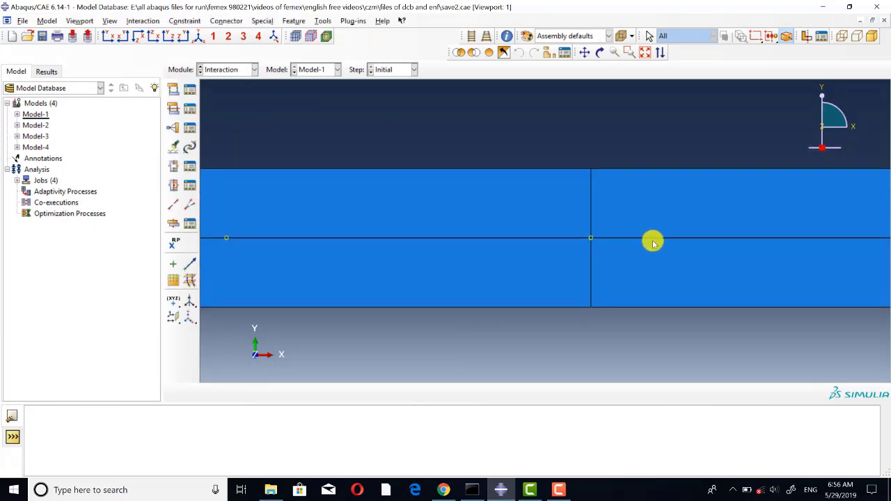
scroll(638, 241, "down", 2)
scroll(639, 241, "up", 2)
Step: Review the 'down' and 'up' tie constraints without changing them
left_click(190, 133)
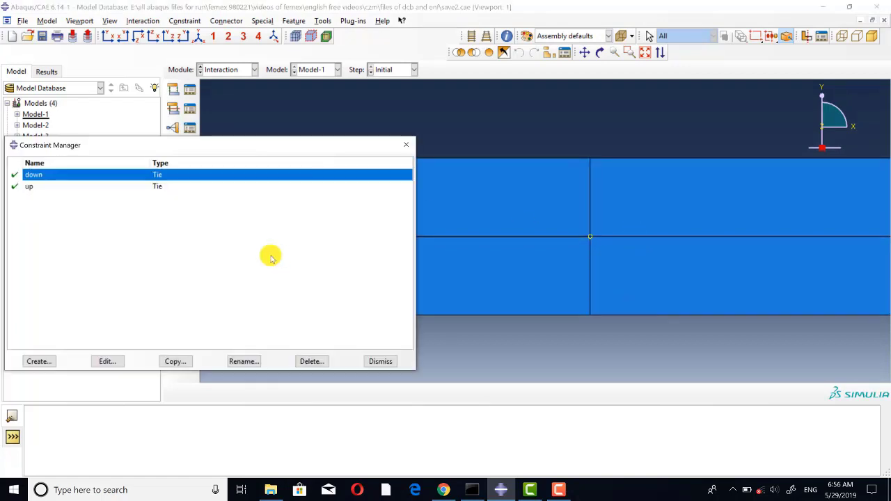
left_click(108, 361)
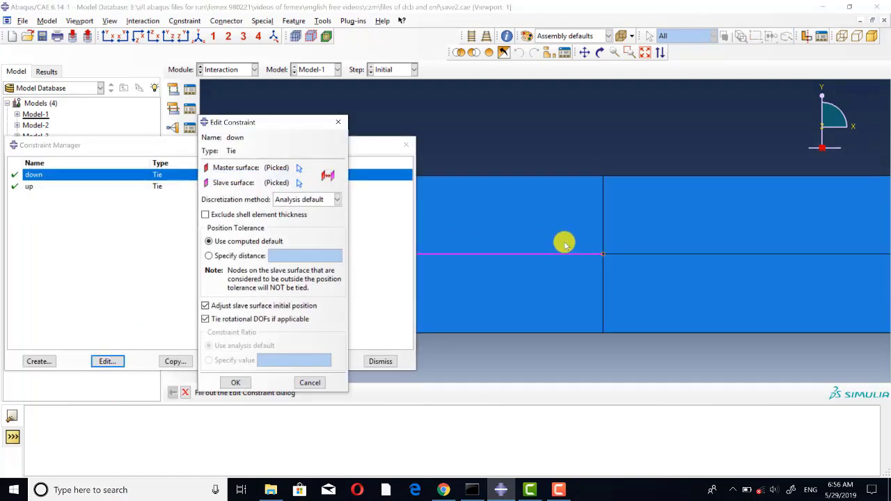
scroll(606, 252, "up", 3)
scroll(595, 257, "up", 3)
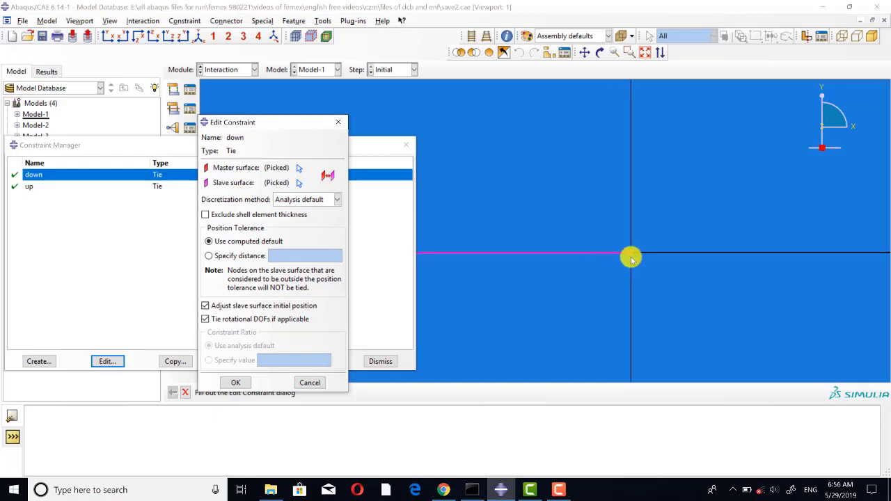
scroll(644, 233, "up", 5)
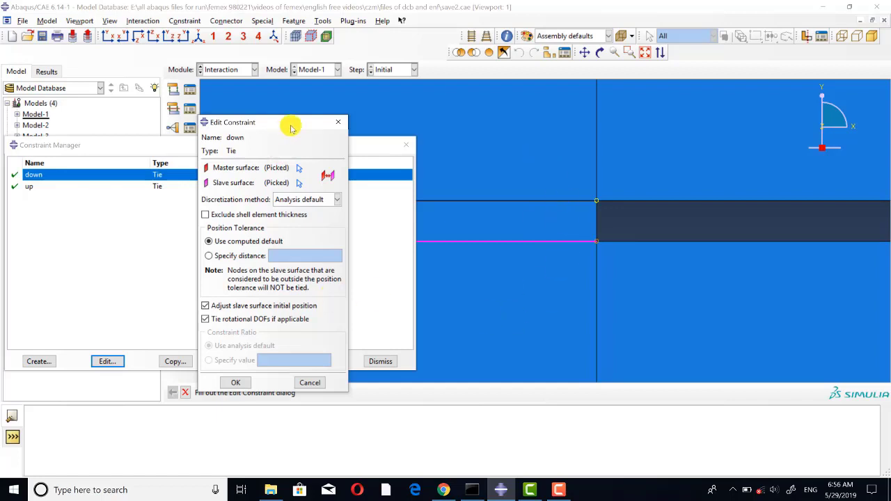
key("Escape")
left_click(159, 186)
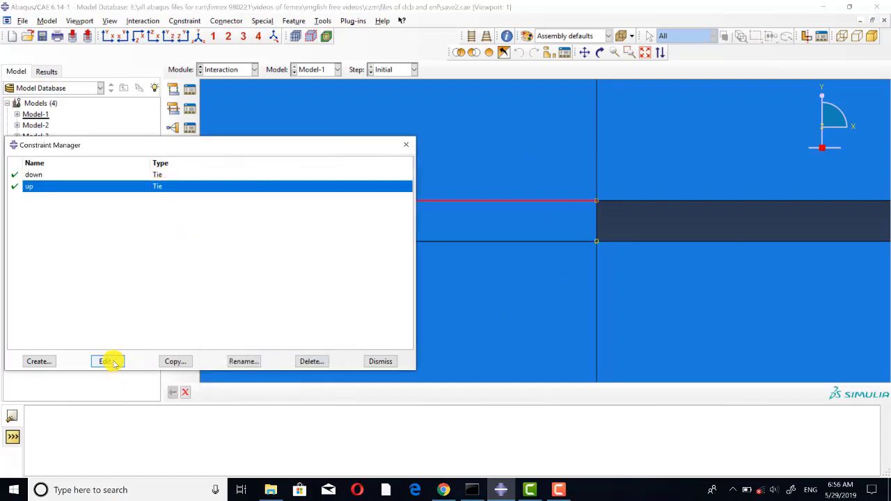
left_click(109, 362)
left_click(341, 121)
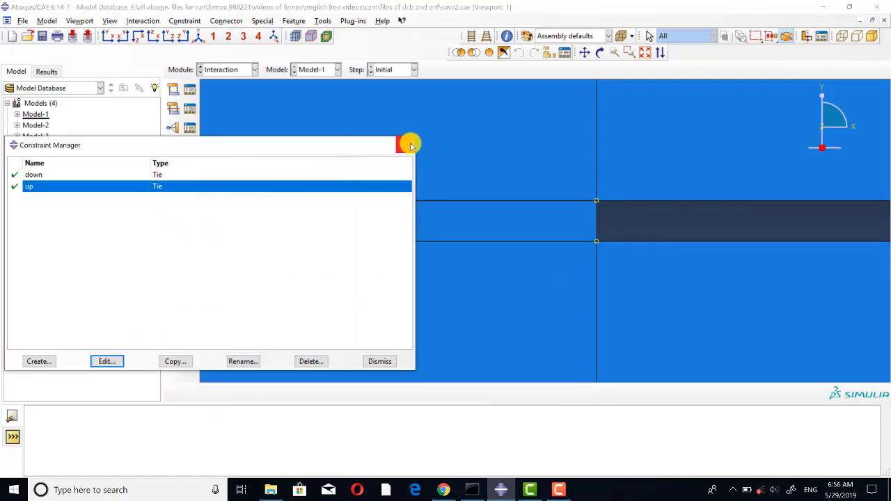
left_click(410, 145)
Step: Check the Interaction Manager, which lists no interactions
scroll(643, 252, "up", 10)
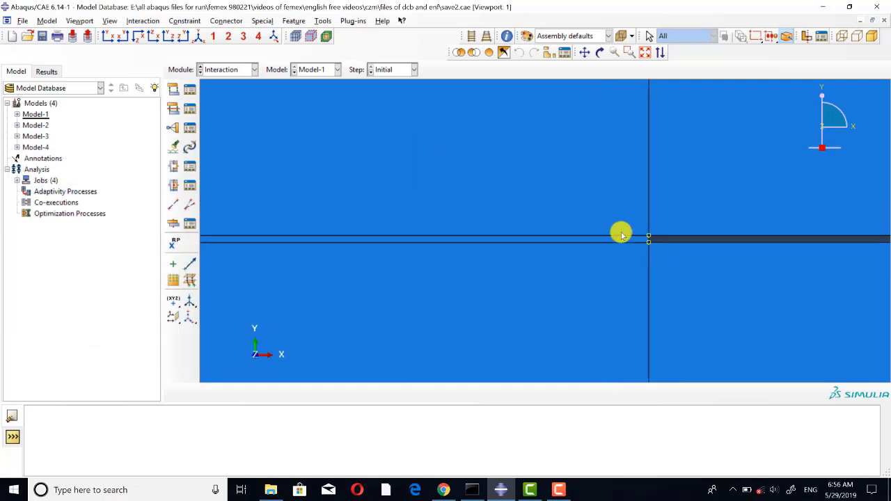
scroll(622, 235, "up", 10)
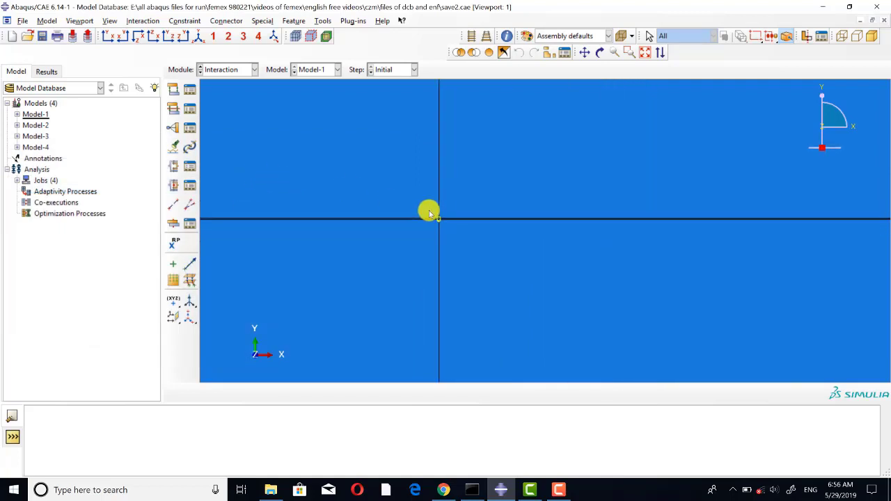
left_click(190, 89)
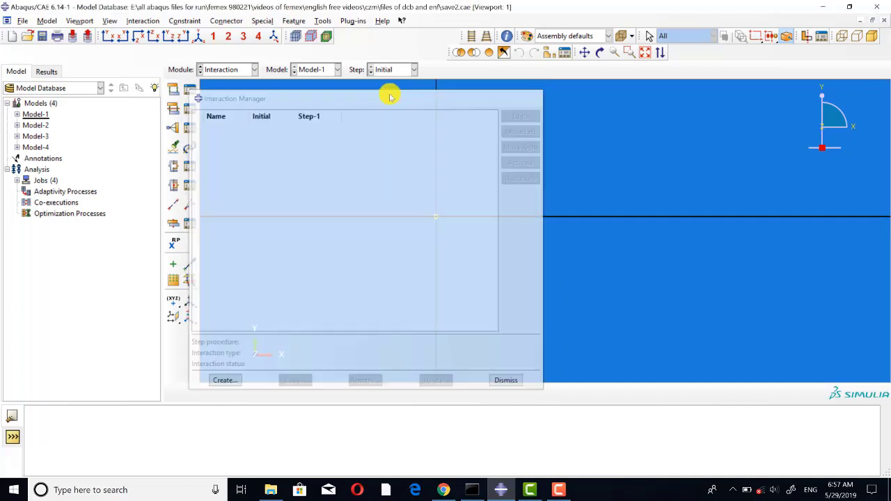
Step: Switch Model-1 to the Load module
left_click(233, 69)
left_click(229, 138)
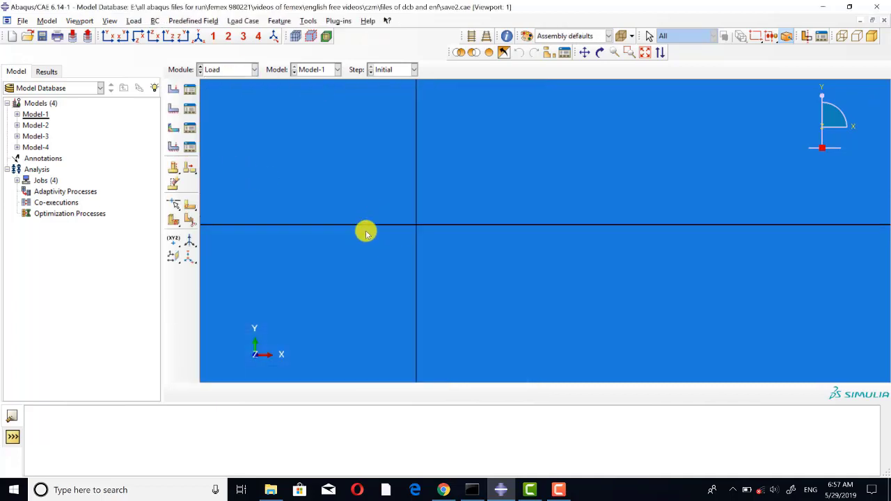
scroll(543, 192, "up", 5)
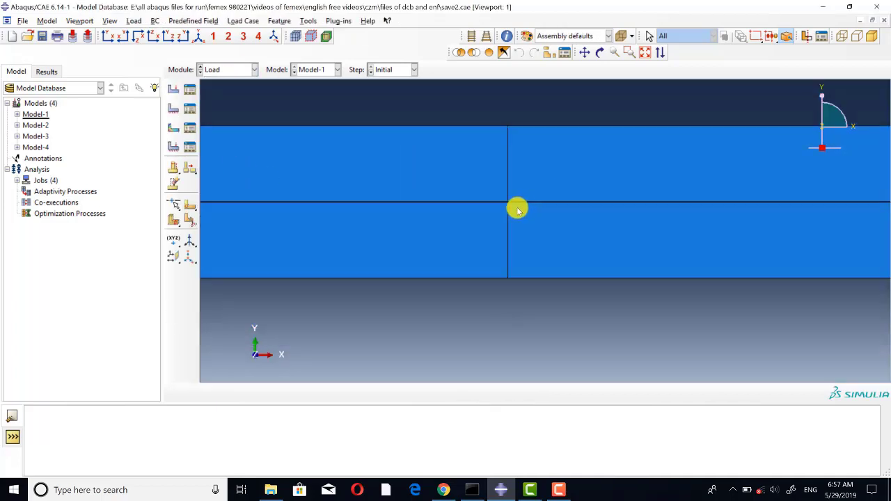
scroll(518, 210, "up", 6)
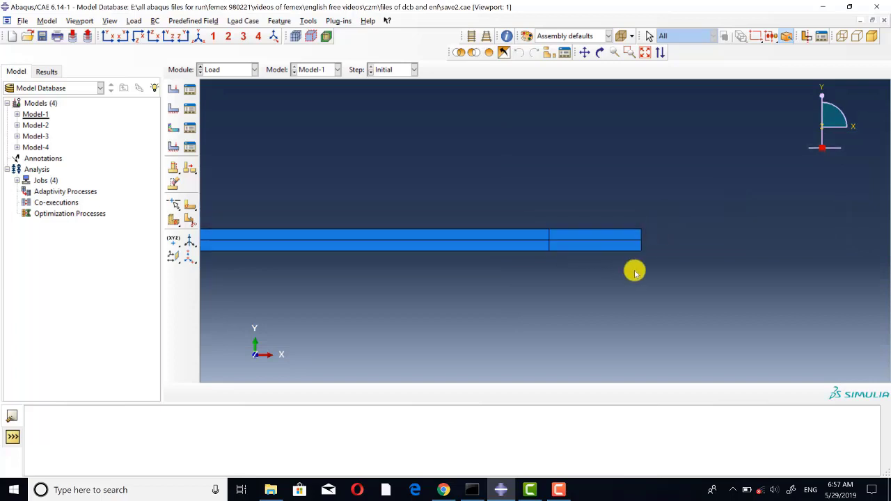
scroll(663, 272, "up", 4)
scroll(591, 281, "down", 2)
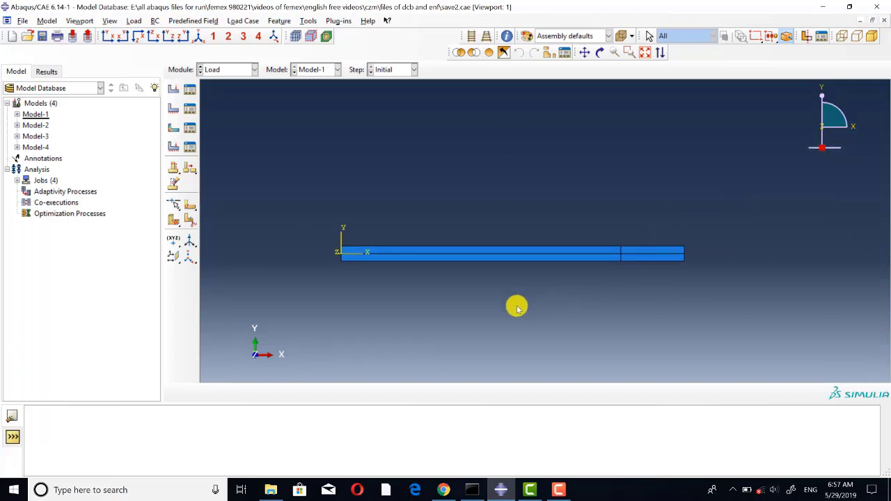
scroll(338, 272, "up", 1)
scroll(474, 285, "down", 1)
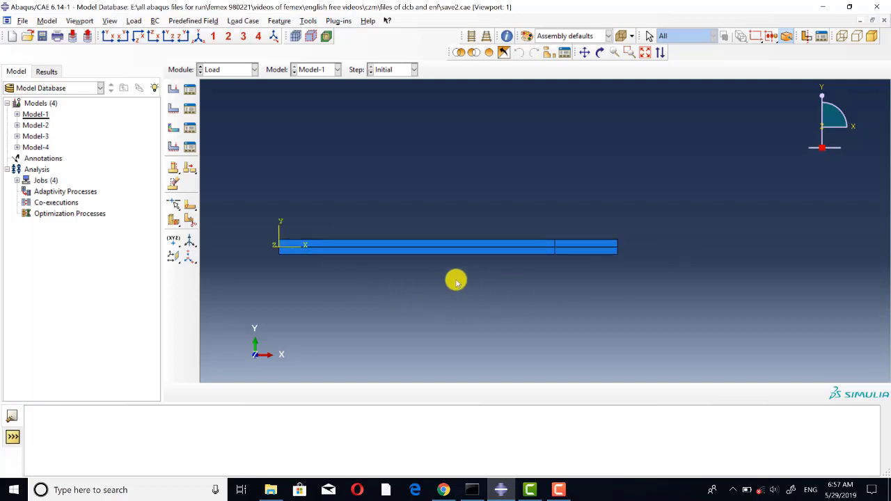
scroll(449, 281, "down", 1)
scroll(432, 284, "up", 1)
scroll(422, 288, "down", 1)
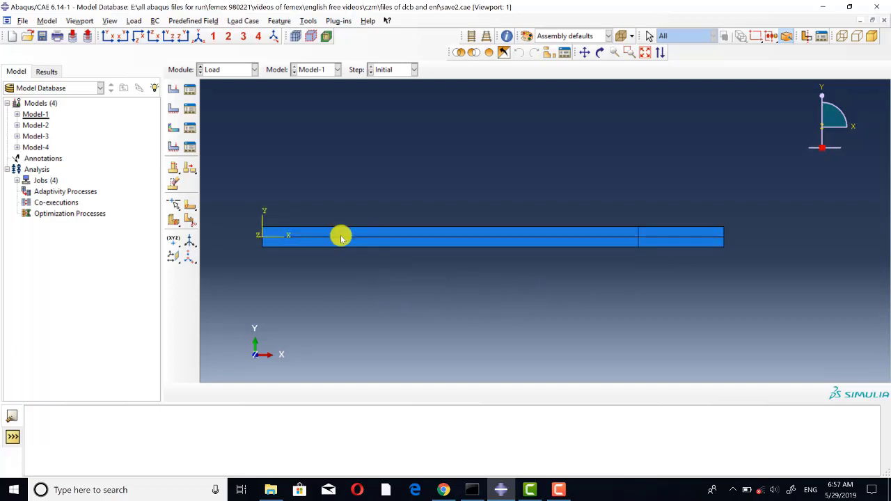
Step: Check BC-1 (U2 = 30) and BC-2 (U1, U2, UR3 fixed) in Step-1
left_click(193, 108)
left_click(224, 124)
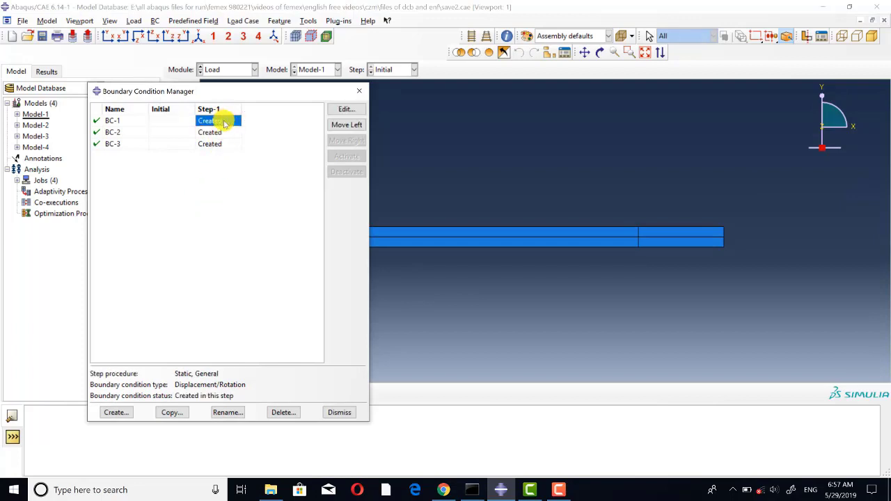
left_click(359, 112)
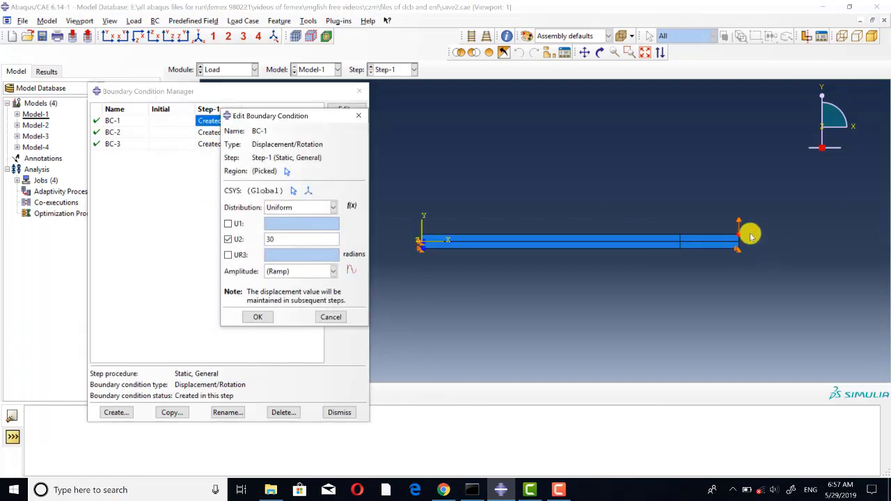
left_click(212, 122)
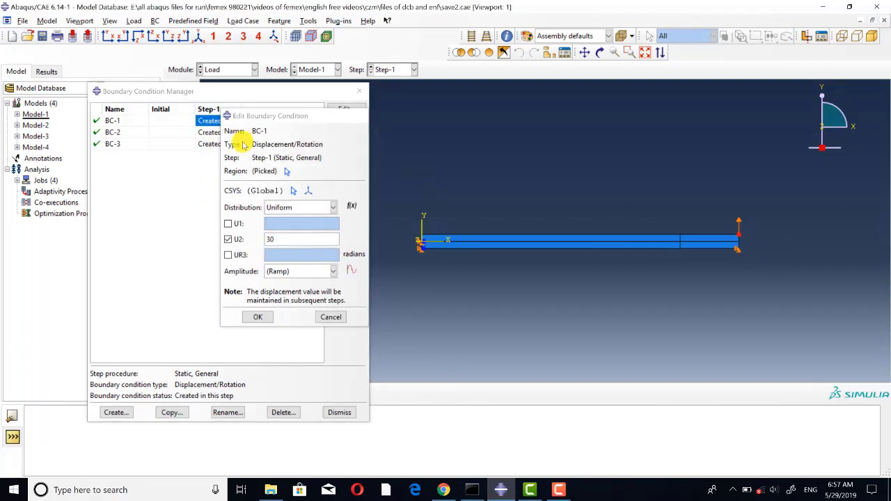
left_click(213, 132)
left_click(346, 110)
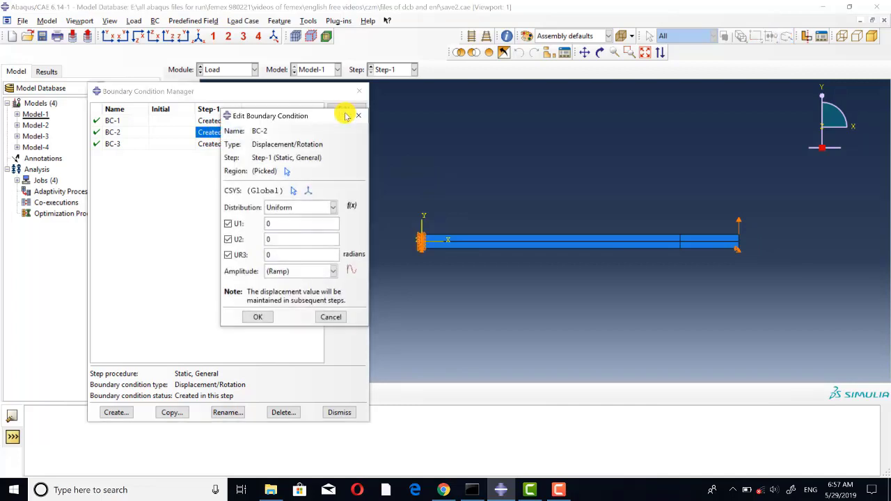
left_click(239, 144)
Step: Check that BC-3 fixes U1 and U2, then close the boundary condition list
left_click(237, 144)
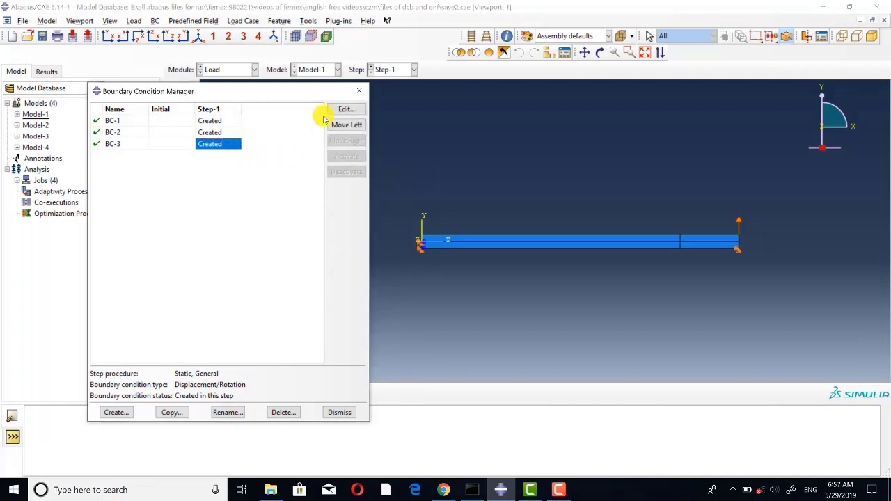
left_click(352, 111)
scroll(762, 243, "up", 5)
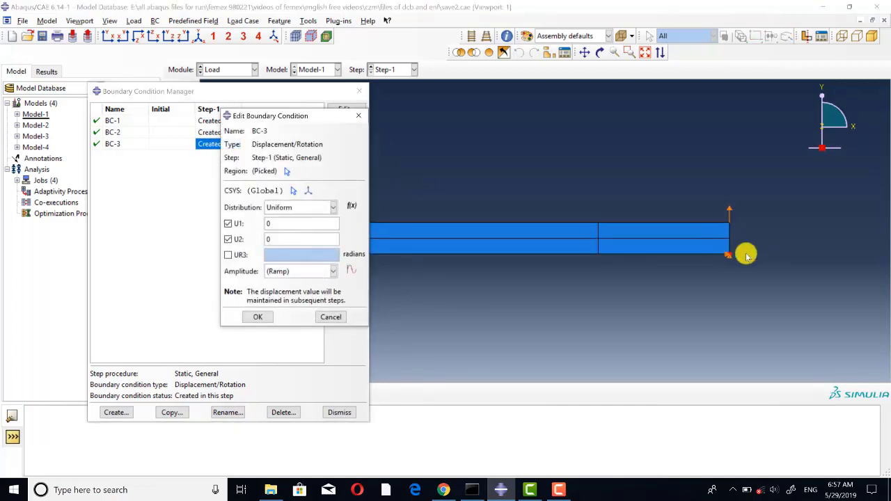
left_click(355, 119)
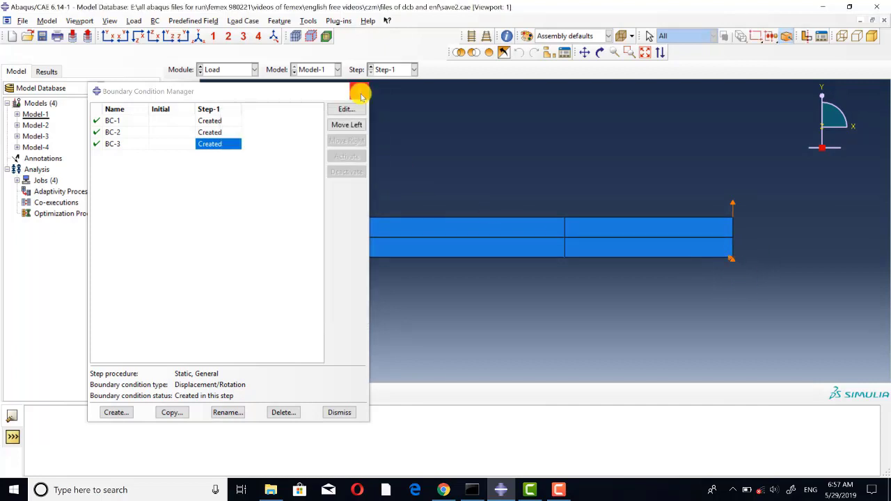
left_click(360, 92)
left_click(224, 74)
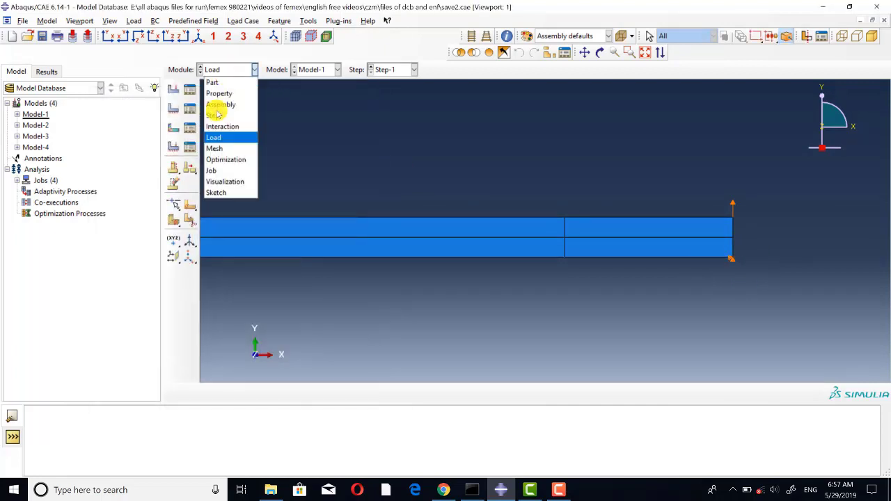
left_click(219, 148)
scroll(563, 232, "up", 5)
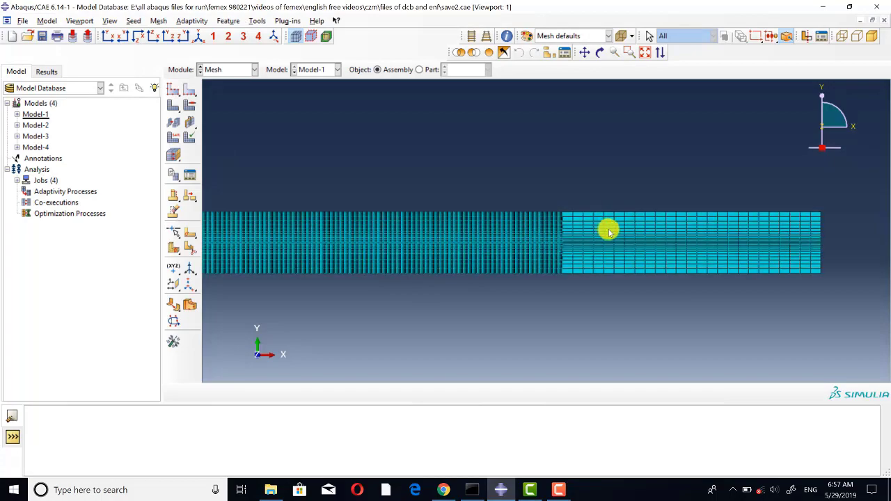
scroll(482, 263, "up", 6)
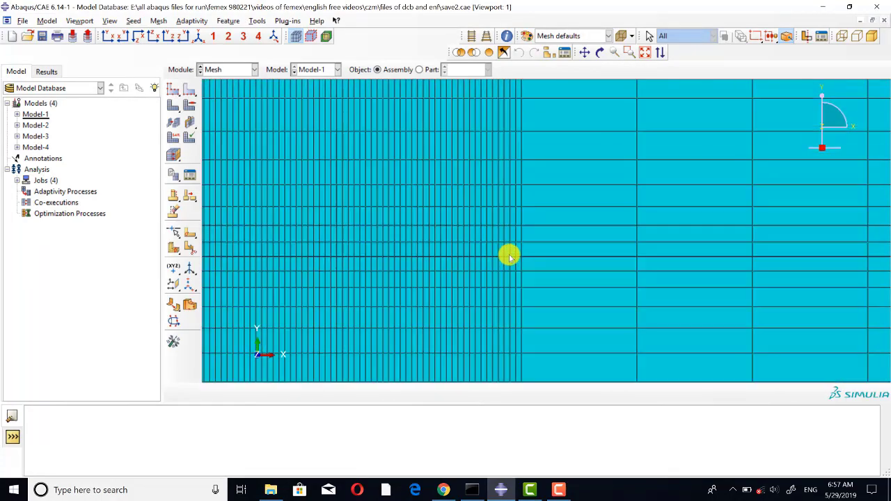
scroll(541, 263, "up", 3)
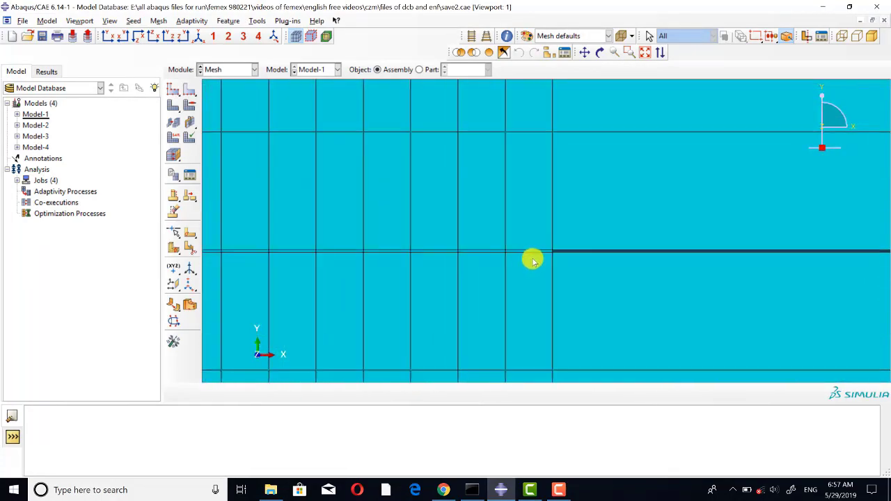
scroll(532, 258, "up", 2)
scroll(533, 251, "down", 8)
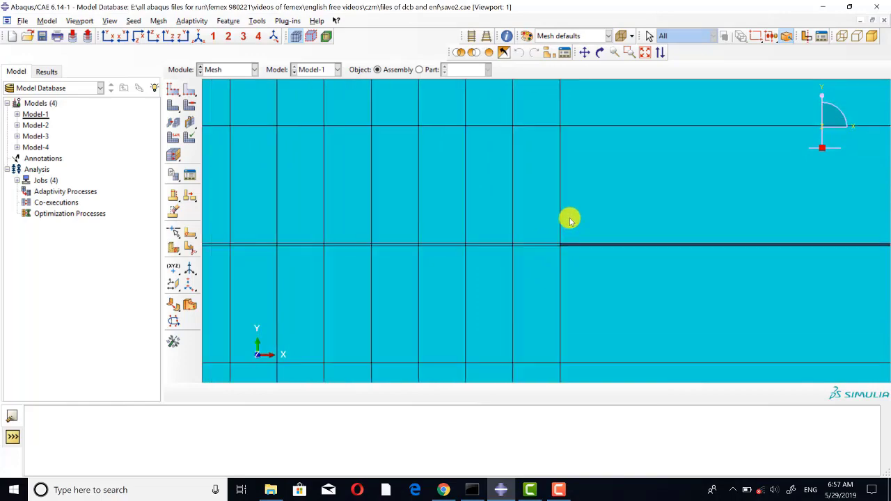
scroll(534, 245, "down", 8)
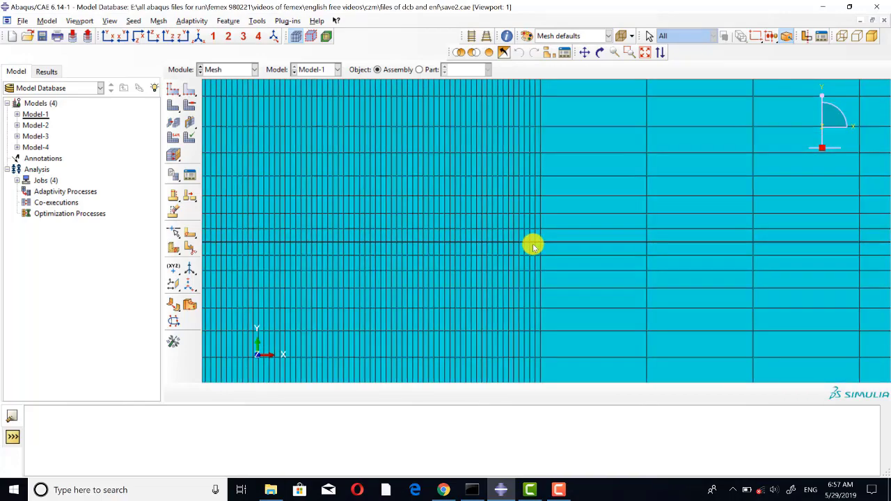
scroll(645, 252, "down", 8)
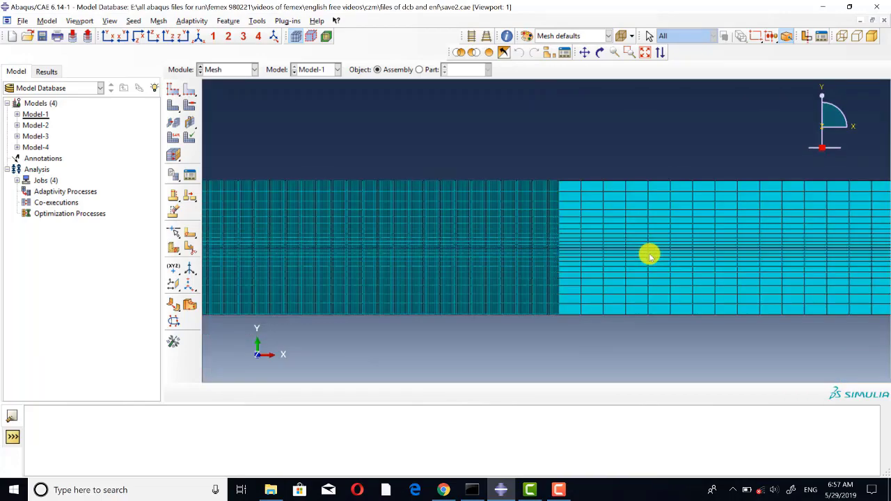
scroll(645, 252, "down", 2)
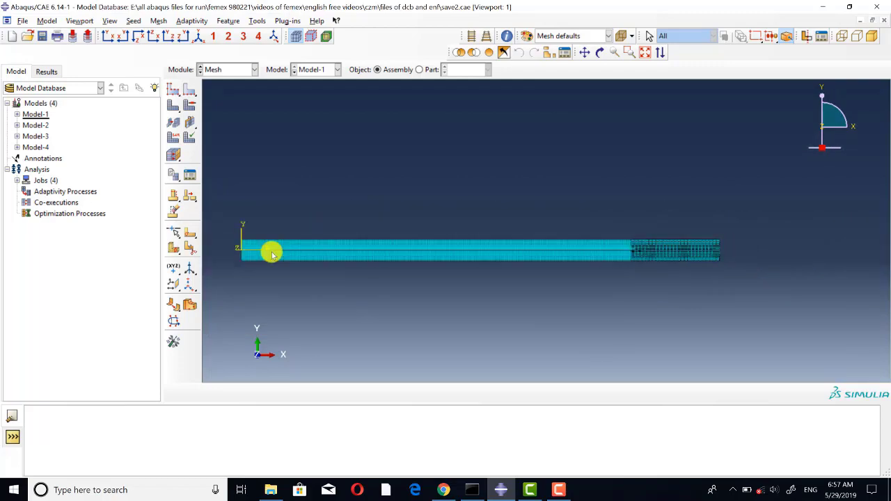
scroll(630, 252, "up", 6)
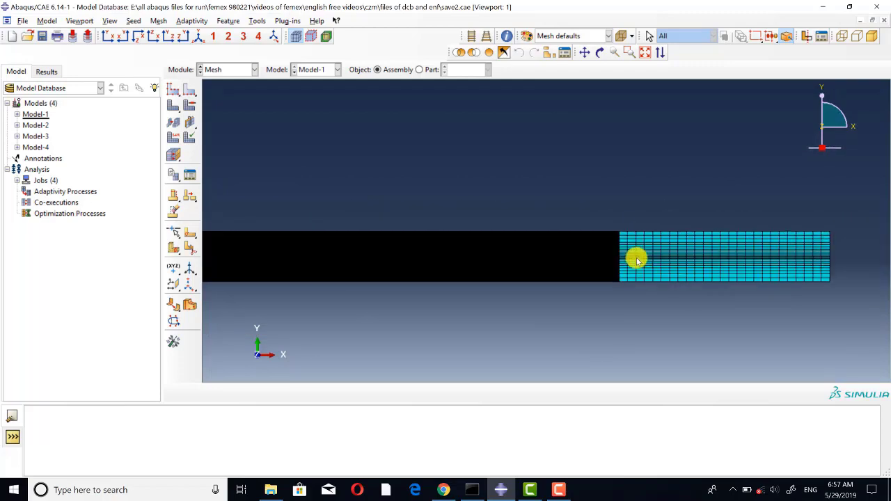
scroll(627, 256, "up", 8)
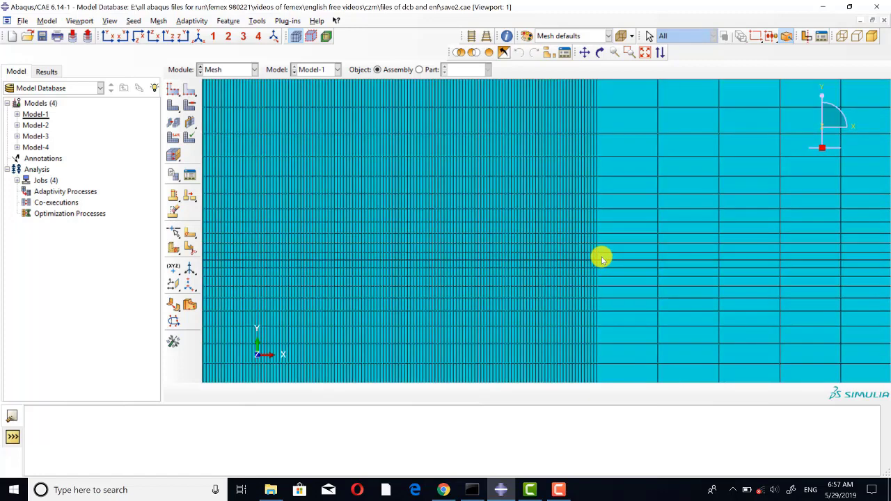
scroll(520, 285, "up", 5)
scroll(534, 275, "up", 2)
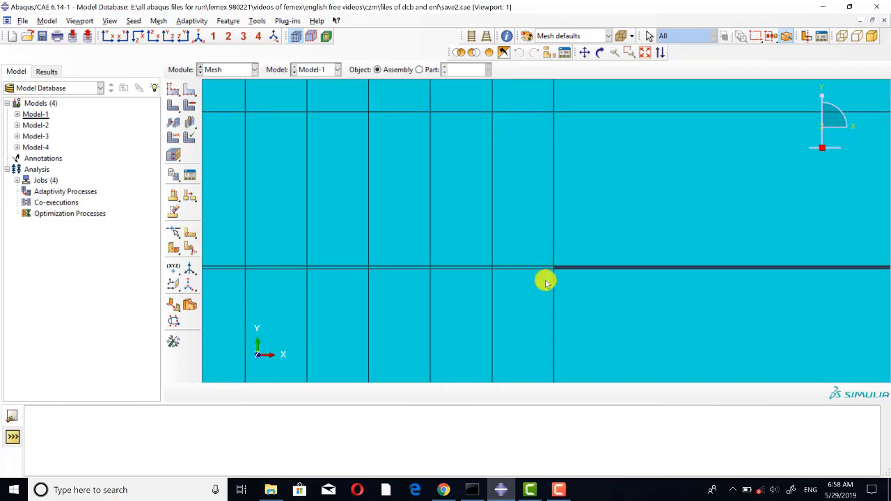
scroll(576, 271, "down", 4)
scroll(428, 286, "down", 5)
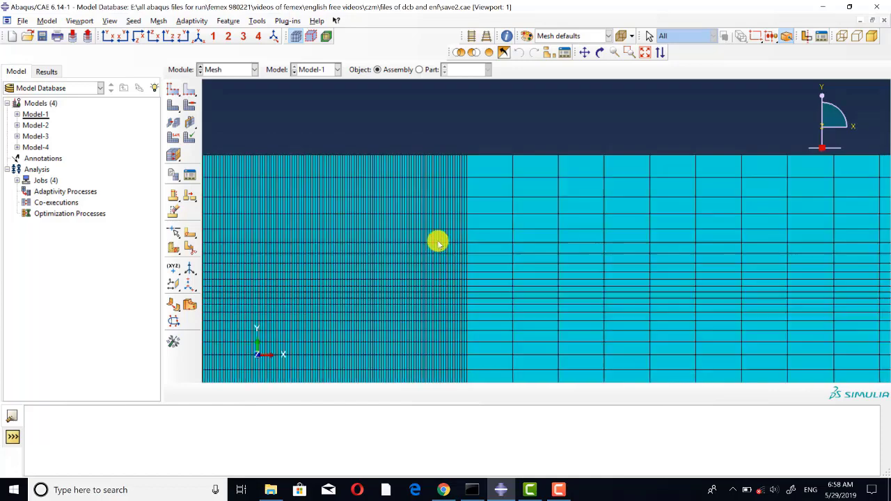
scroll(390, 241, "down", 3)
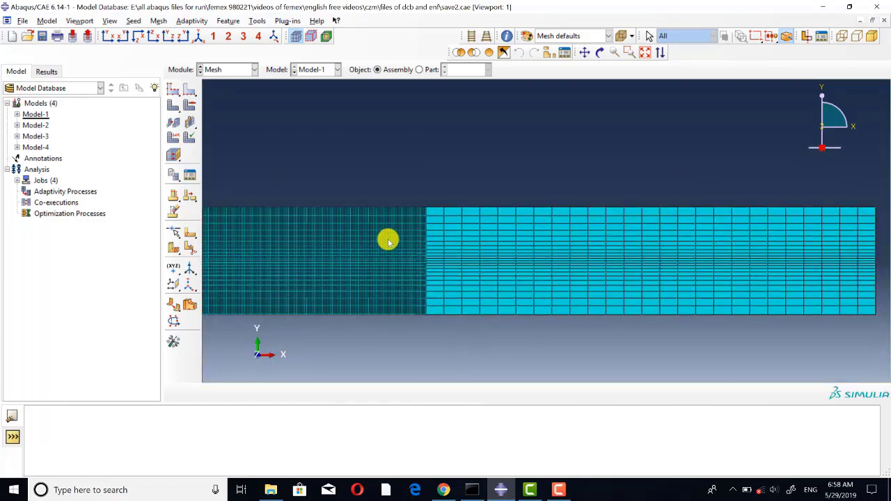
scroll(390, 241, "up", 5)
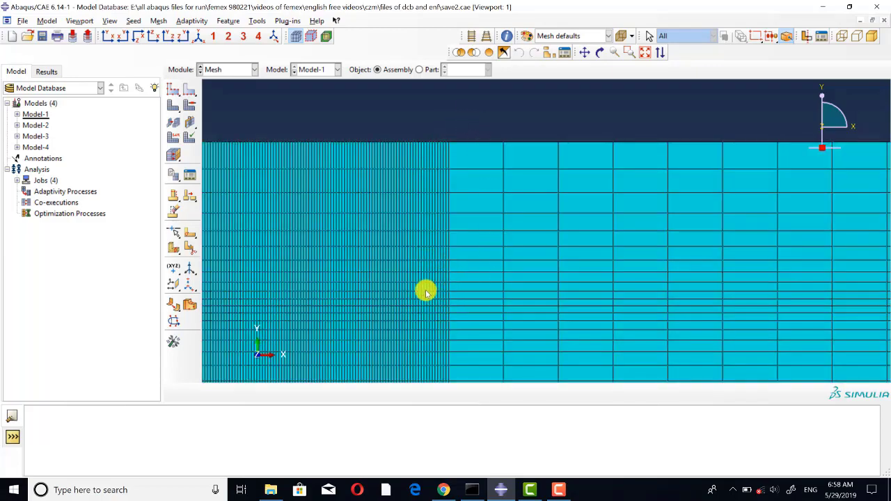
scroll(408, 237, "down", 5)
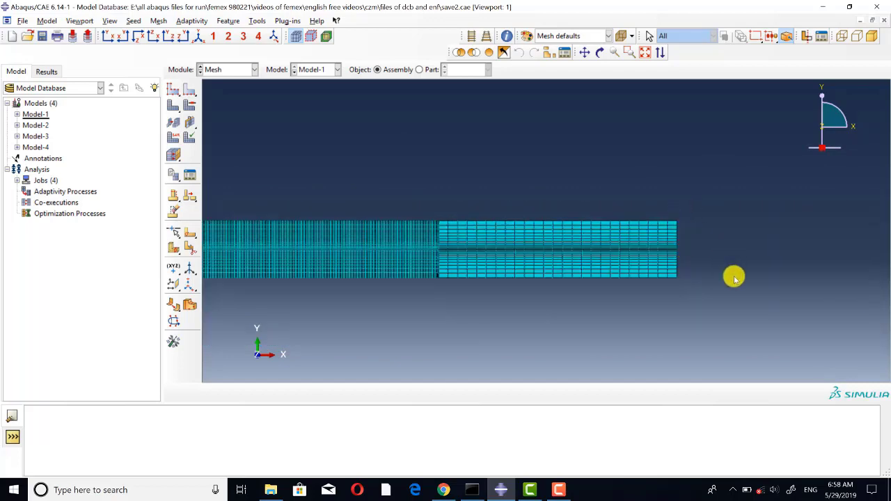
scroll(471, 224, "up", 3)
scroll(495, 245, "up", 5)
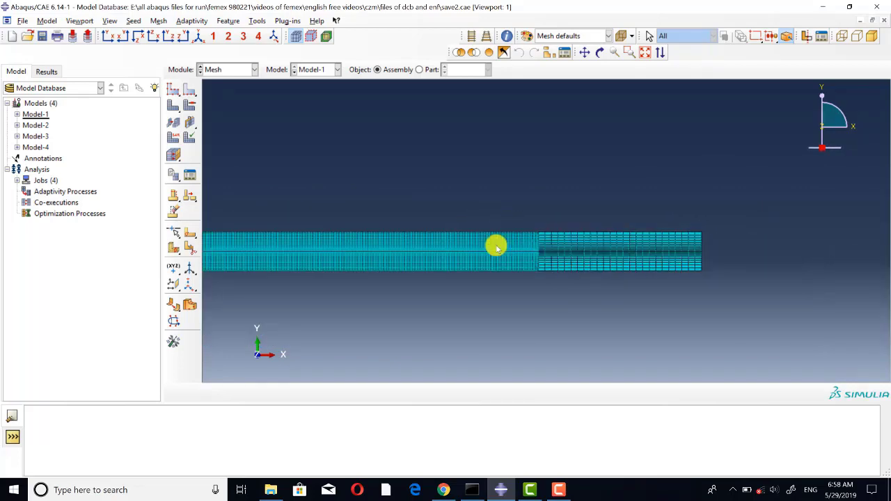
Step: Select the thin interface band left of the crack tip for element type assignment
left_click(423, 70)
left_click(380, 71)
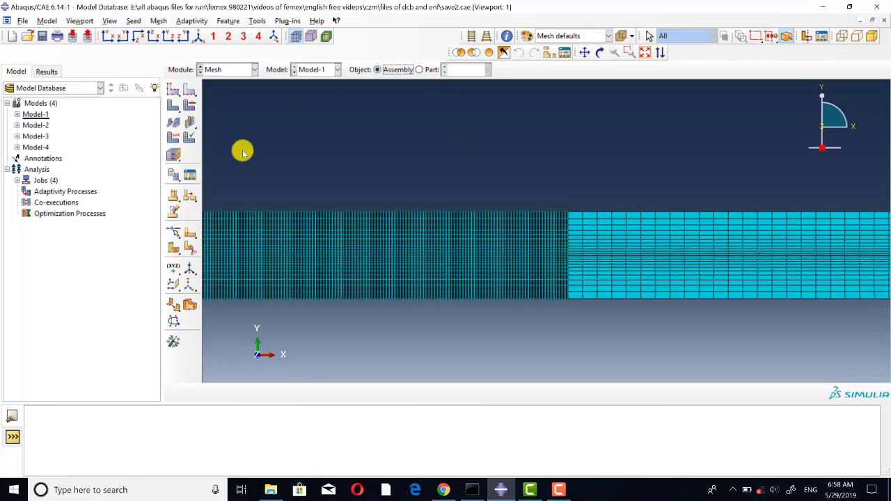
left_click(180, 138)
scroll(571, 239, "up", 5)
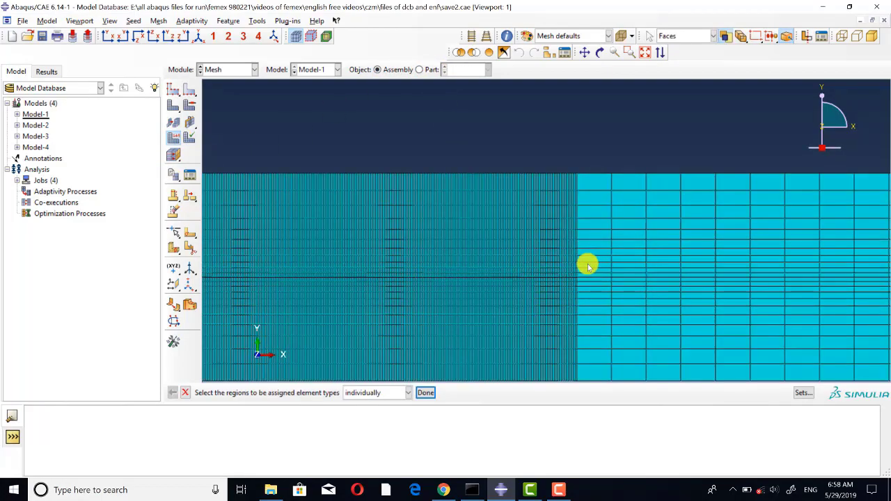
scroll(568, 294, "up", 8)
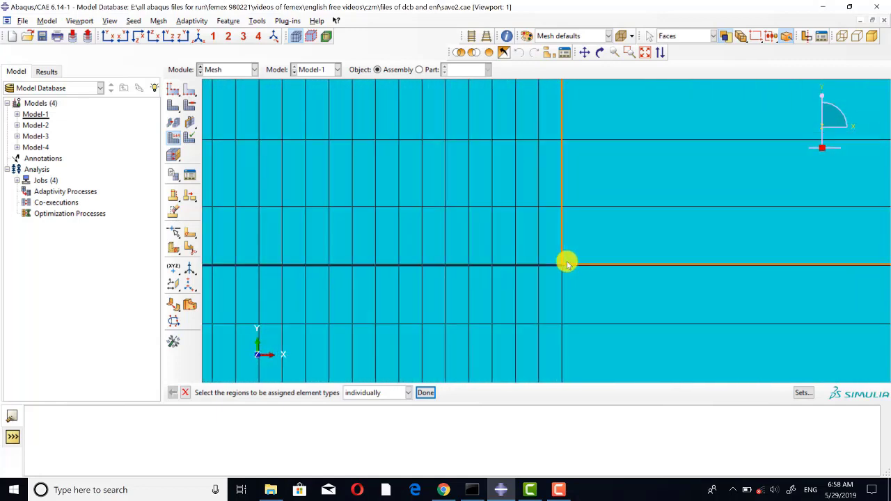
scroll(563, 263, "up", 8)
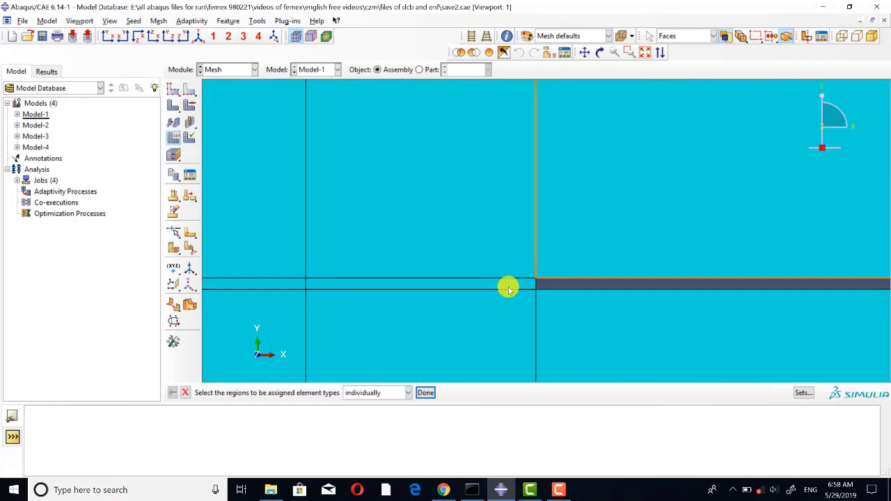
left_click(508, 285)
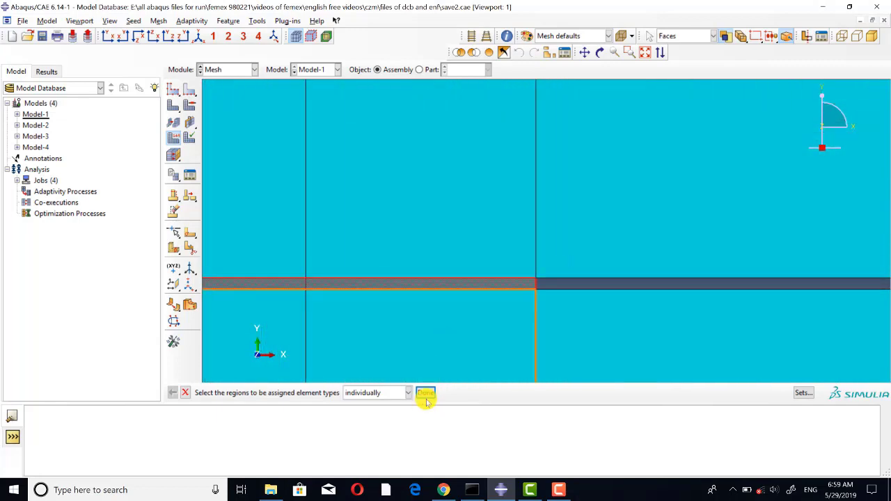
left_click(426, 395)
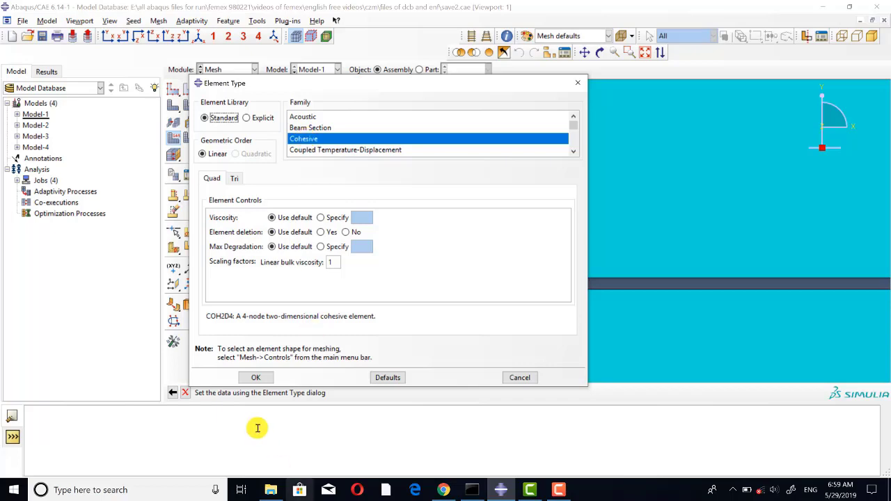
Step: Apply the cohesive COH2D4 element type to the interface band
left_click(256, 378)
scroll(566, 244, "down", 5)
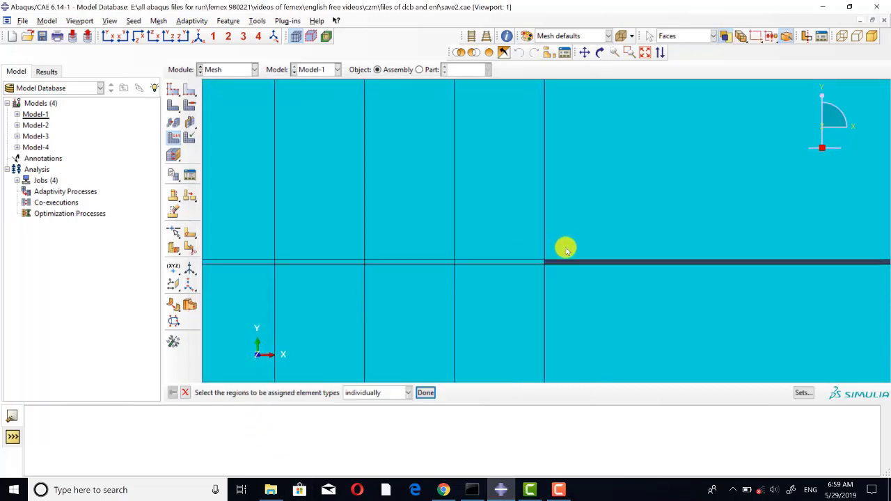
middle_click(652, 235)
scroll(665, 262, "down", 6)
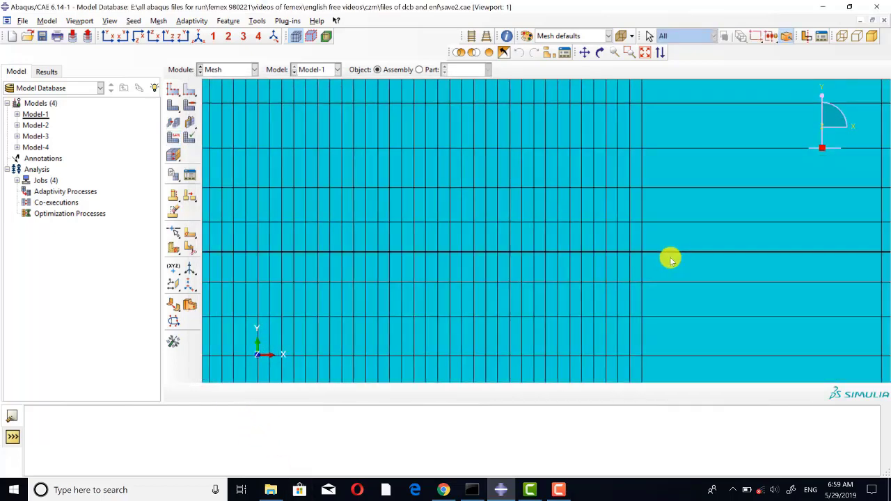
scroll(656, 264, "down", 8)
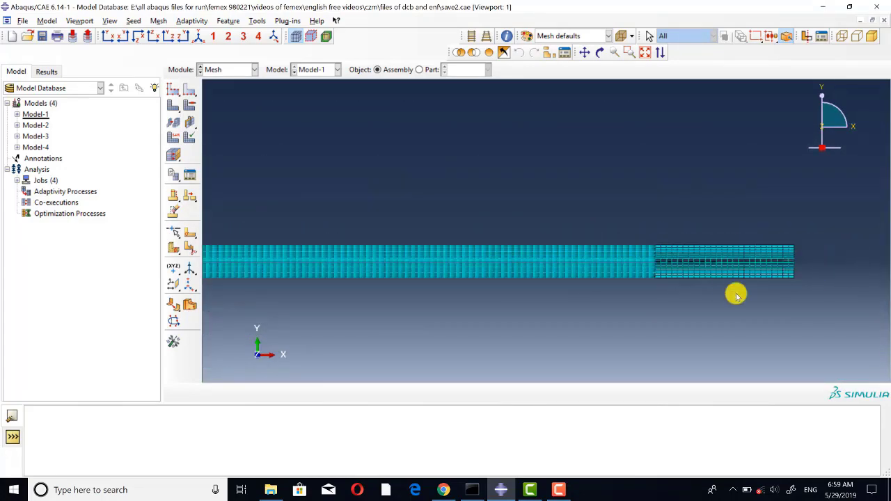
scroll(741, 291, "down", 2)
scroll(446, 282, "up", 3)
scroll(422, 275, "up", 2)
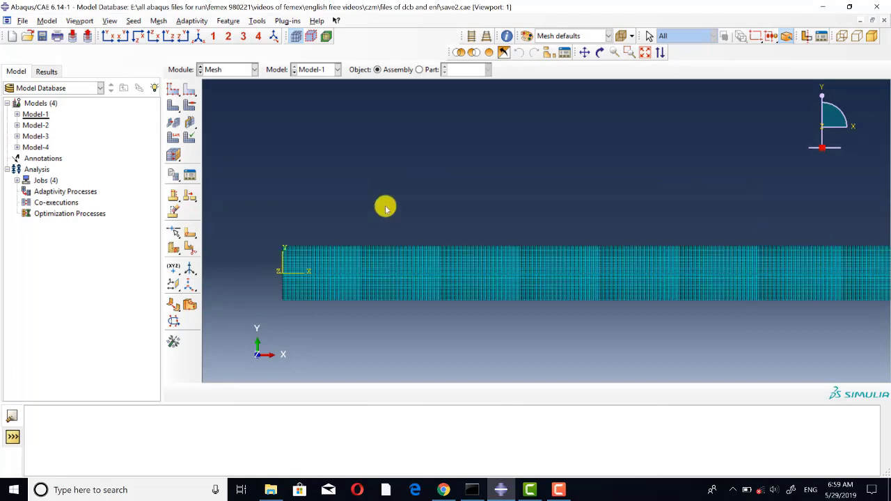
Step: Switch to Model-2 and inspect its part in the Part module
left_click(321, 70)
left_click(315, 90)
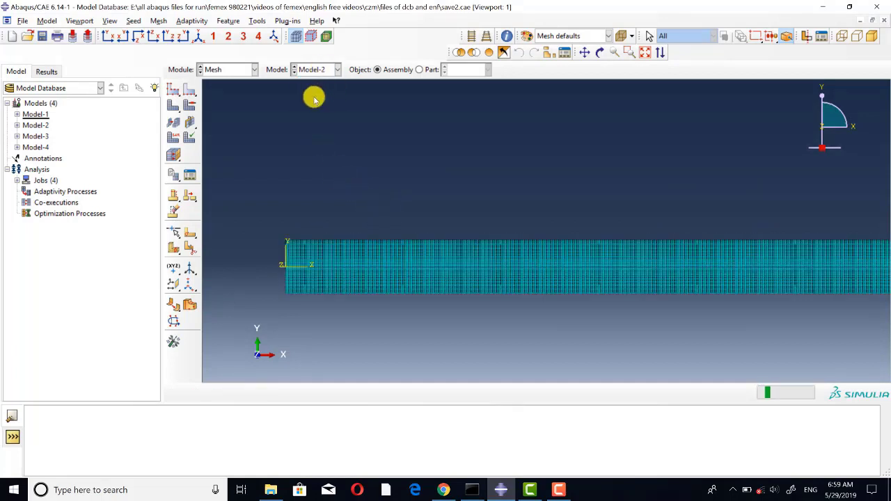
left_click(237, 69)
left_click(230, 82)
scroll(247, 190, "down", 3)
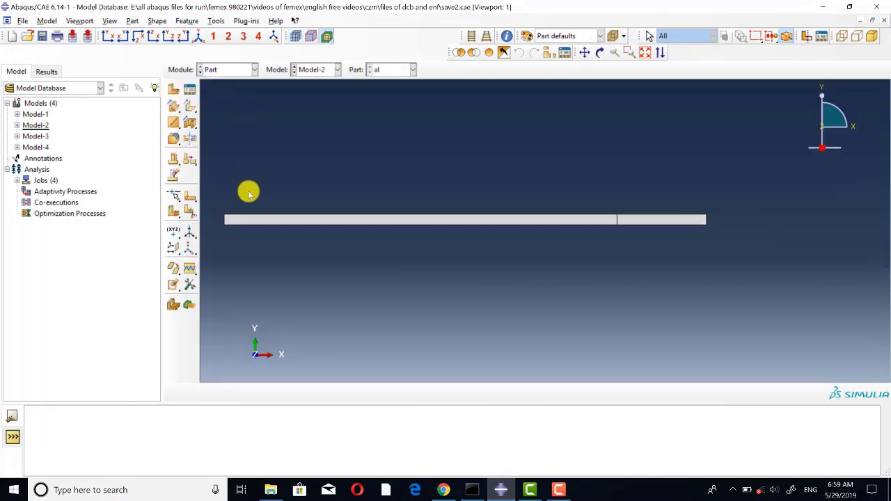
scroll(412, 261, "down", 2)
scroll(291, 205, "up", 2)
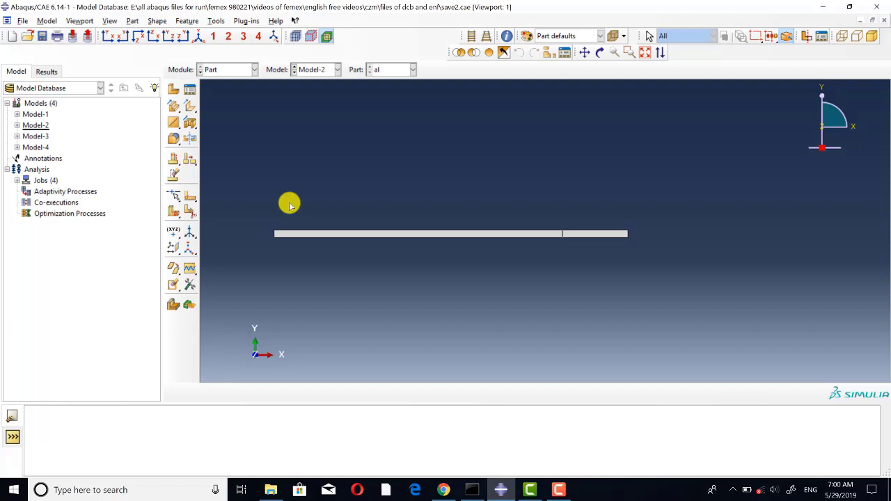
scroll(281, 234, "up", 2)
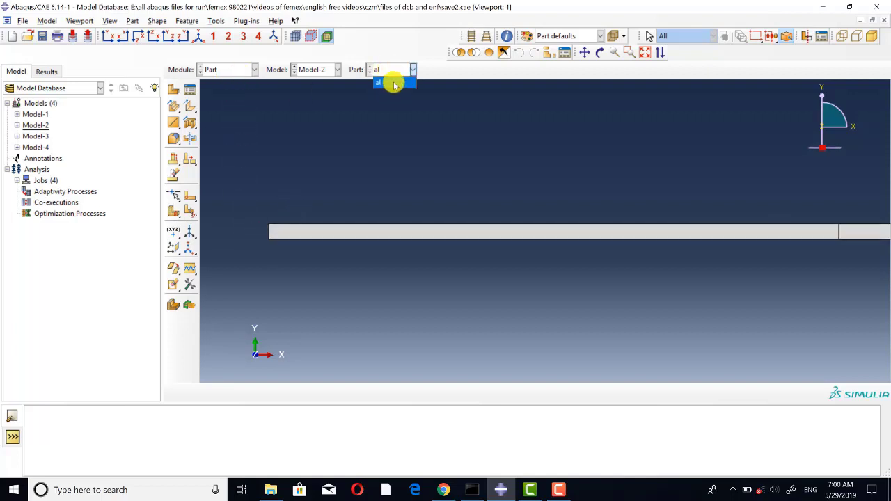
Step: Review Model-2's analysis steps in the Step module, leaving Step-1 shown
left_click(239, 69)
left_click(219, 114)
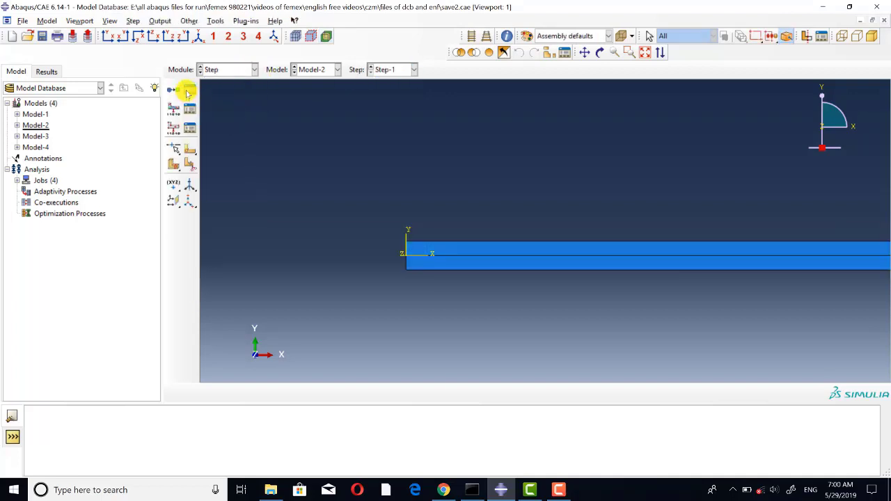
left_click(189, 89)
left_click(472, 173)
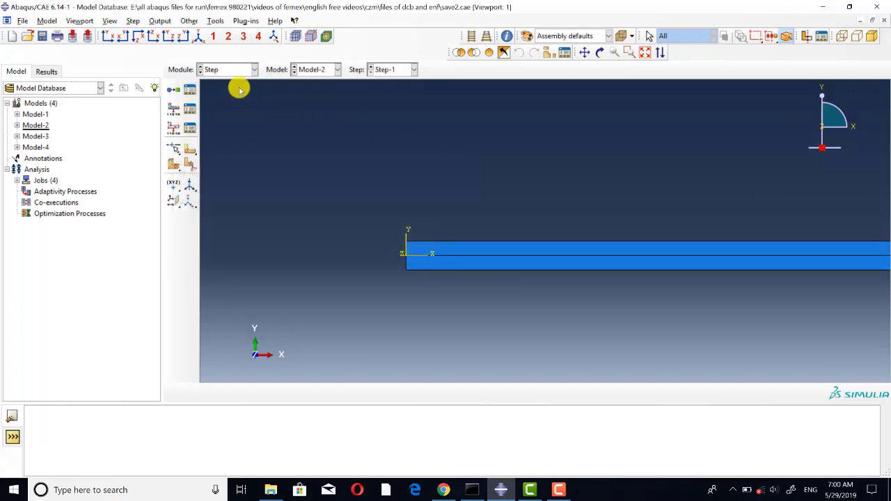
scroll(289, 269, "up", 3)
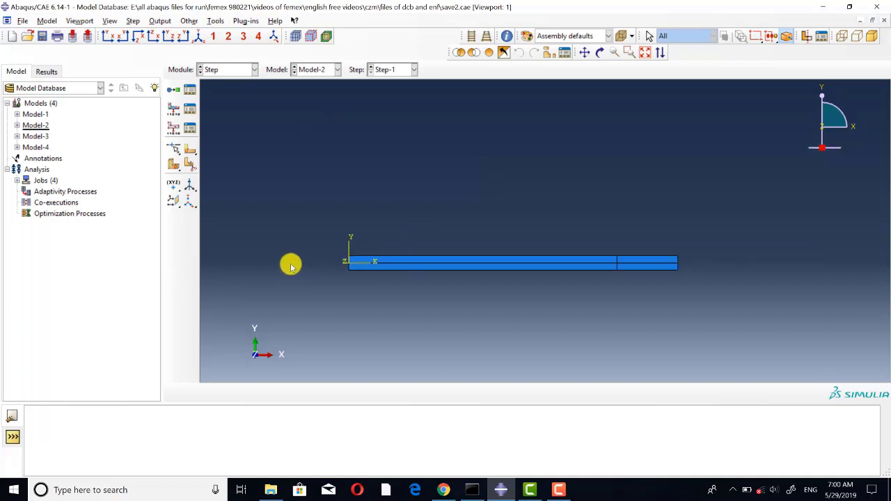
Step: Open contact property IntProp-1 in Model-2's Interaction module
left_click(233, 70)
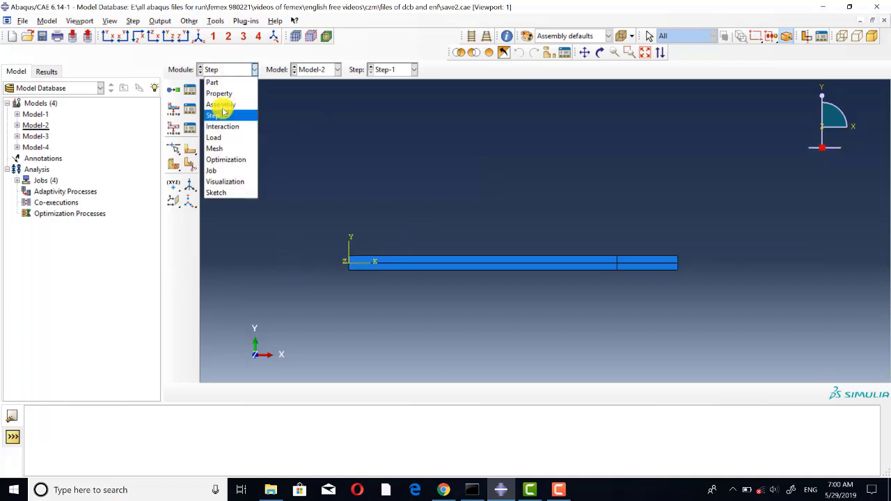
left_click(224, 129)
scroll(536, 239, "down", 5)
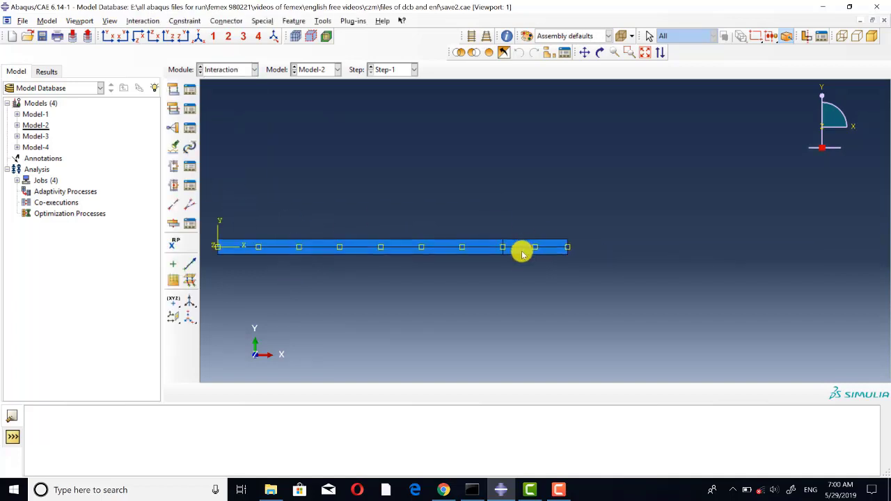
left_click(190, 108)
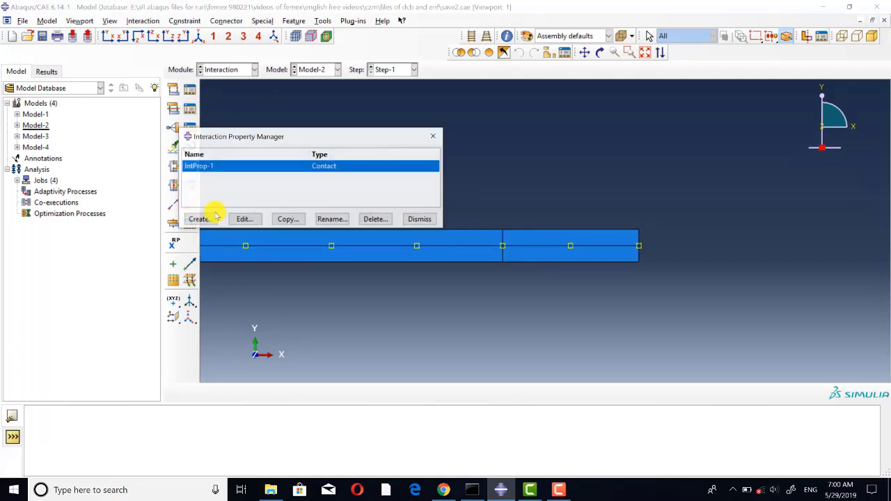
left_click(254, 222)
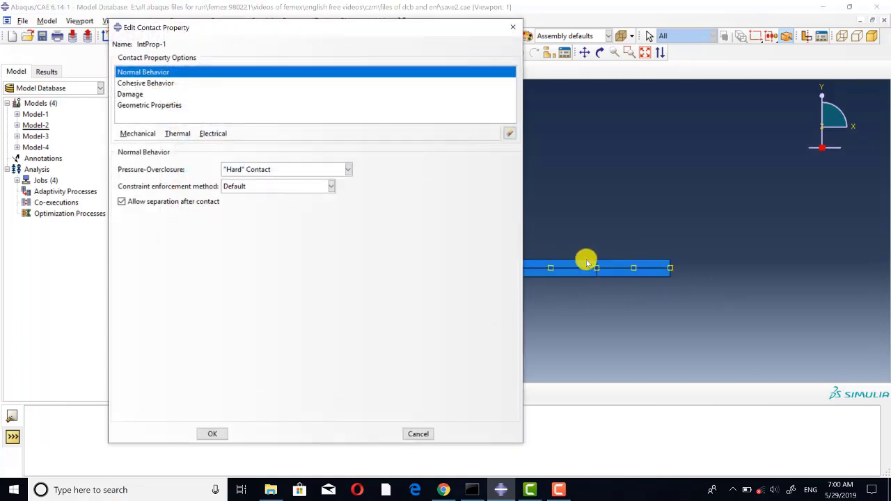
scroll(584, 271, "down", 4)
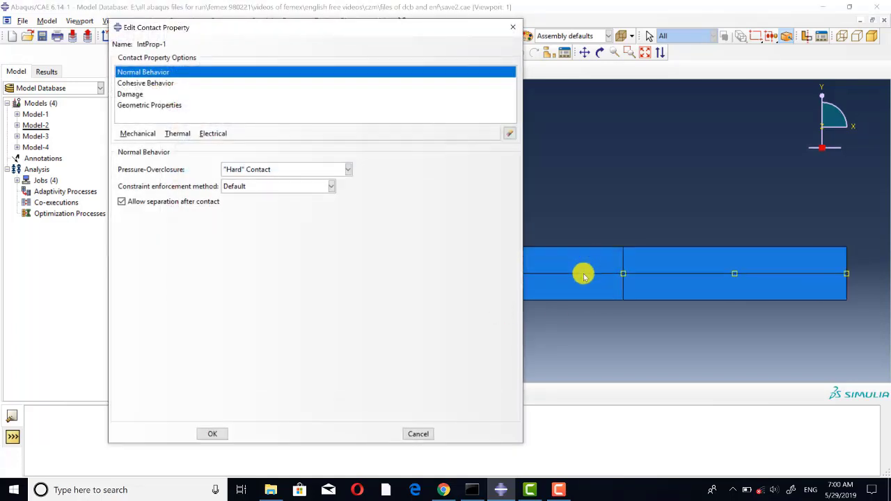
Step: Review IntProp-1's quadratic traction damage, fracture energy 1.7, viscosity 1E-005 and thickness
left_click(150, 83)
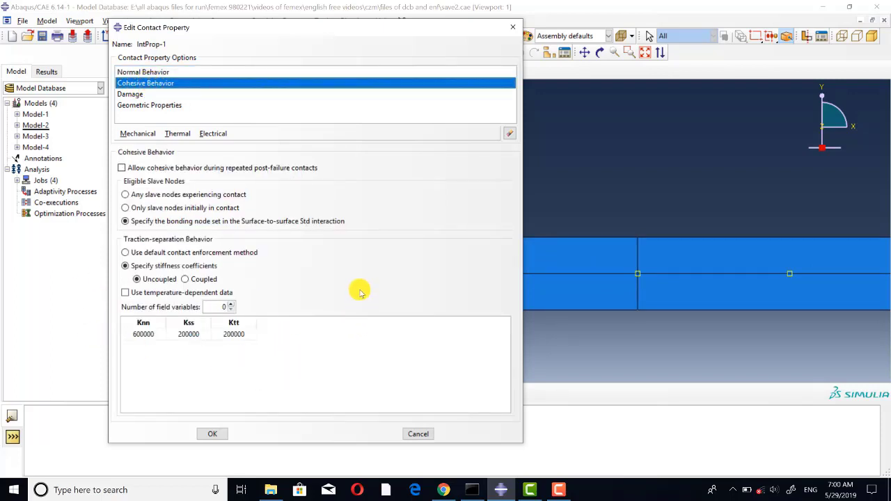
left_click(130, 95)
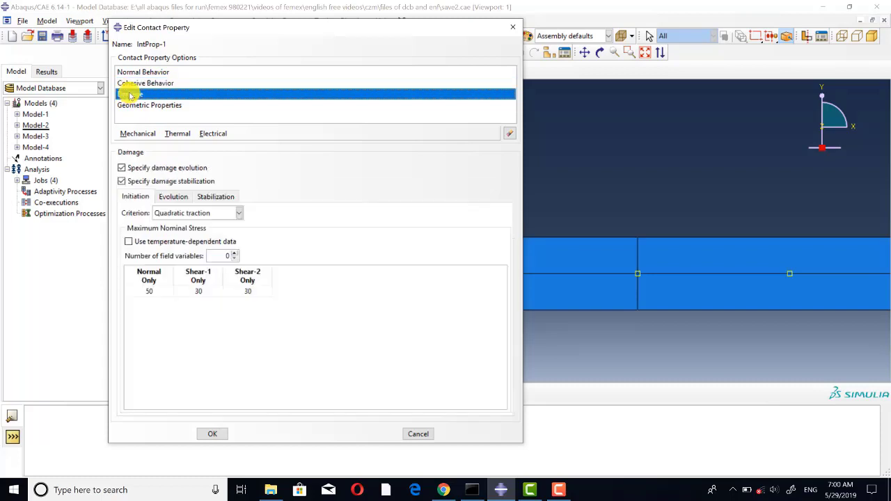
left_click(174, 198)
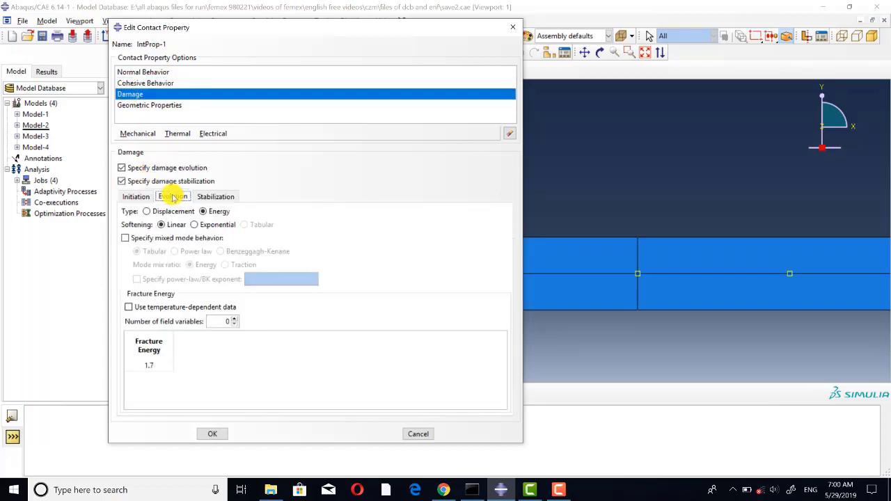
left_click(218, 198)
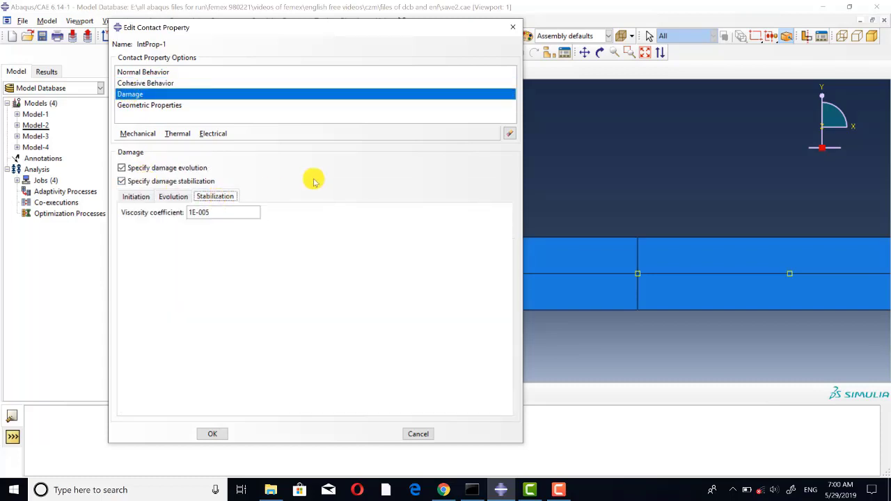
left_click(143, 200)
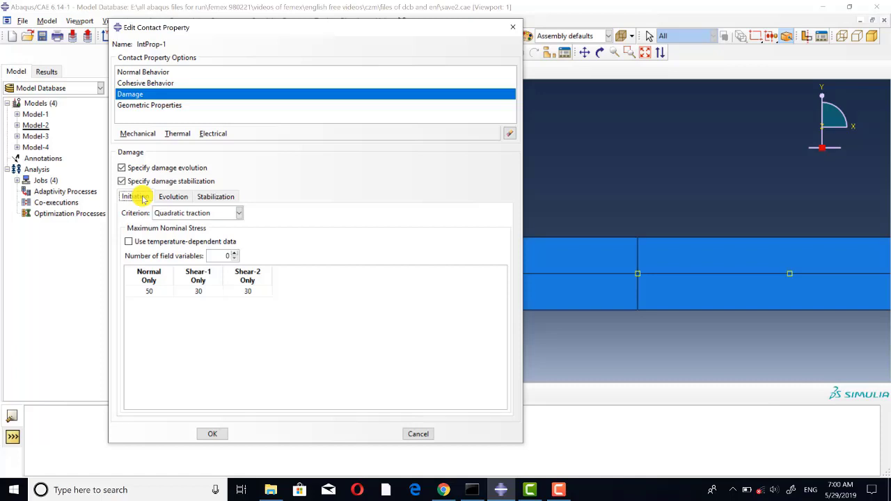
left_click(174, 196)
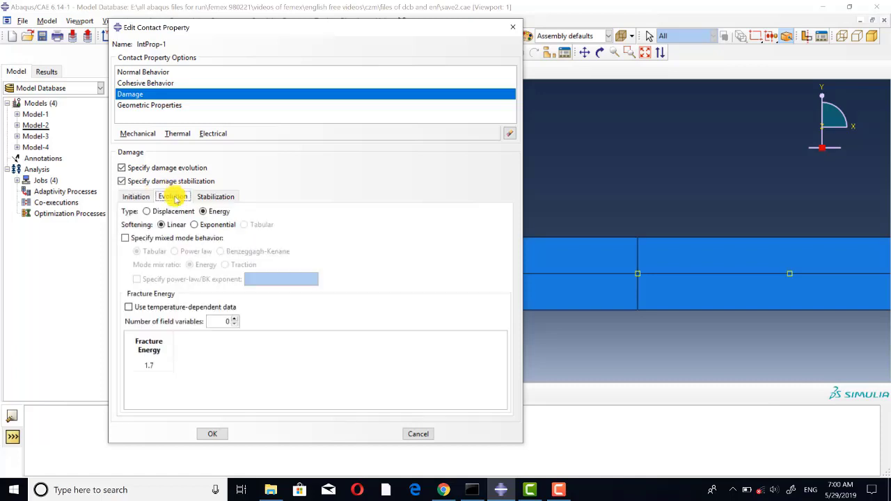
left_click(222, 196)
left_click(176, 106)
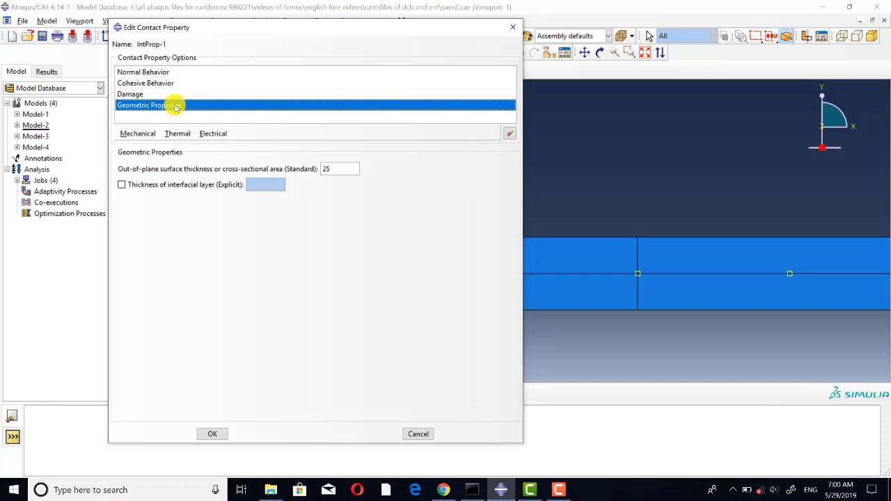
left_click(135, 74)
left_click(131, 84)
left_click(132, 94)
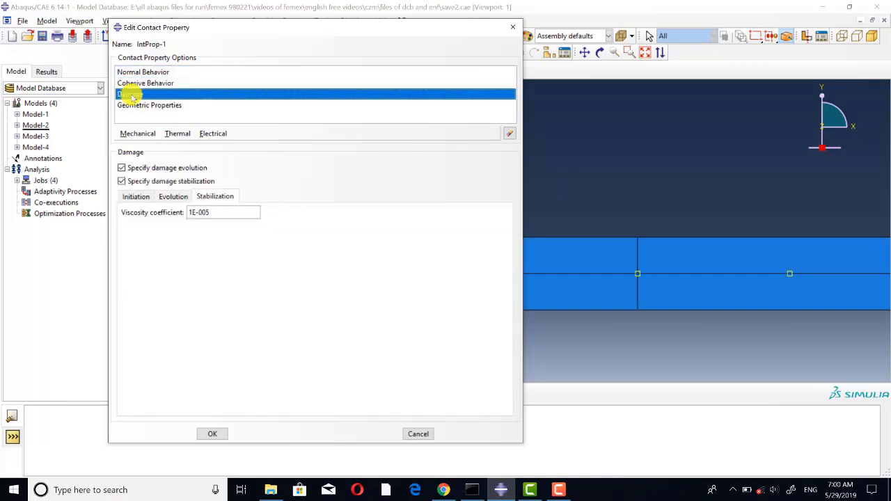
left_click(214, 431)
Step: Inspect Model-2's interaction Int-1
left_click(434, 136)
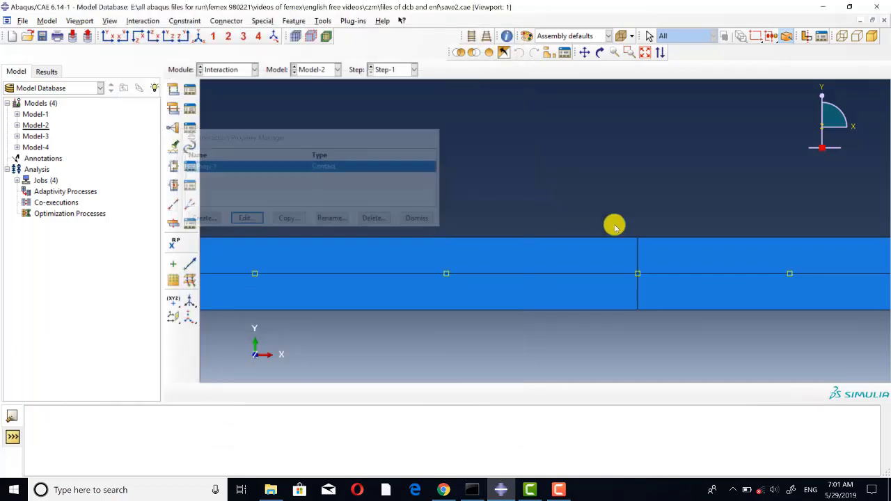
scroll(593, 213, "down", 3)
left_click(188, 91)
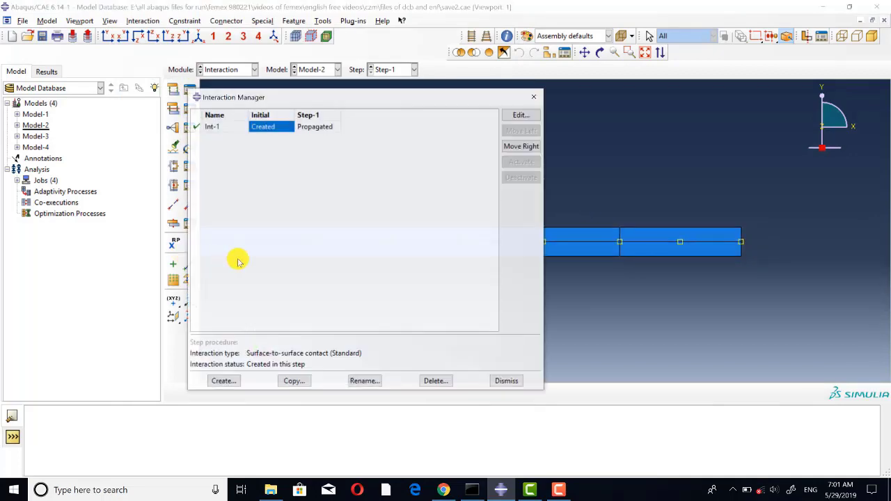
left_click(519, 116)
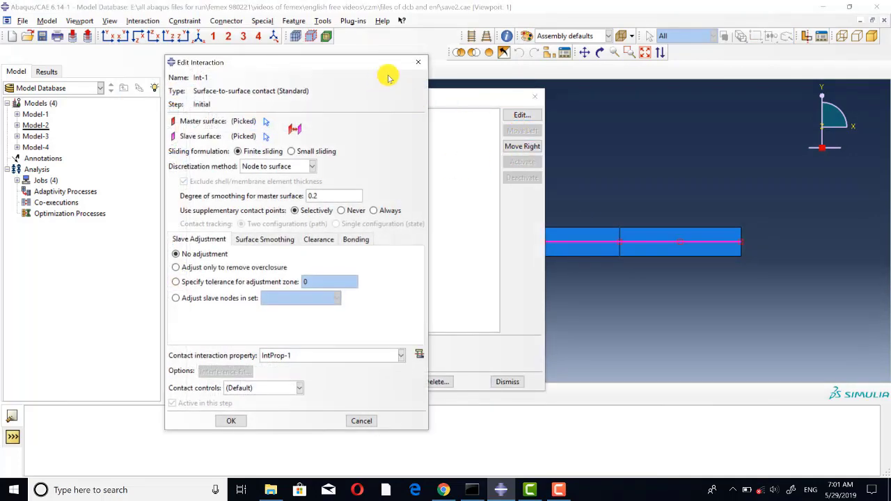
left_click(418, 64)
left_click(535, 96)
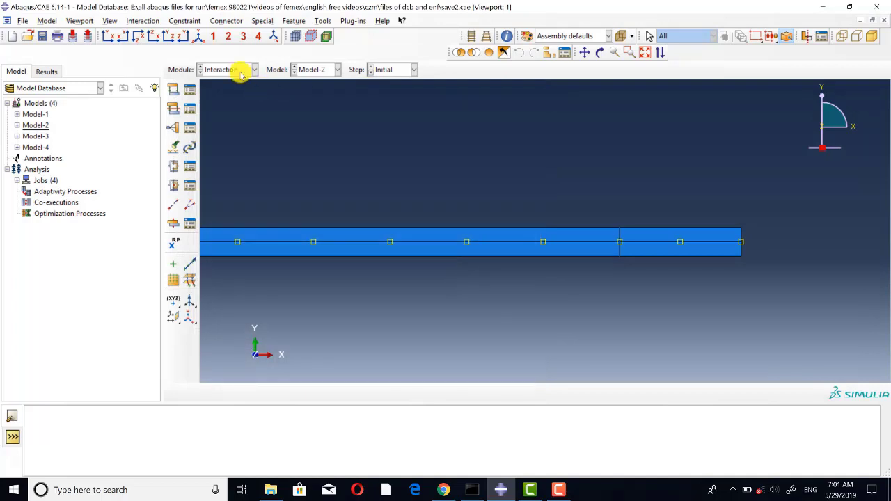
Step: Inspect boundary condition BC-3 in the Load module
left_click(238, 70)
left_click(234, 139)
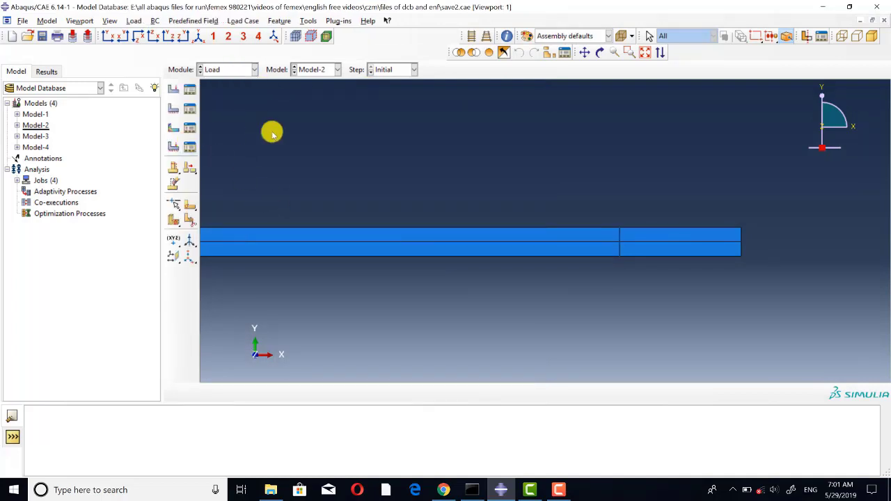
left_click(190, 110)
left_click(346, 110)
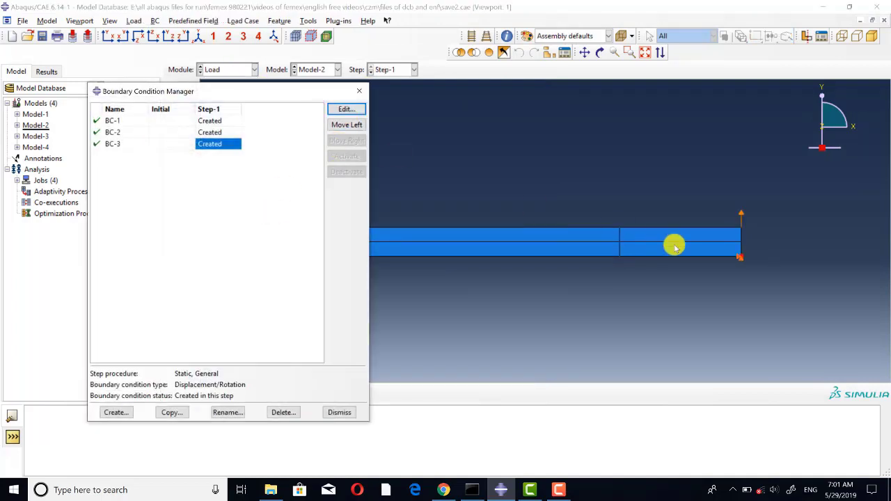
left_click(359, 116)
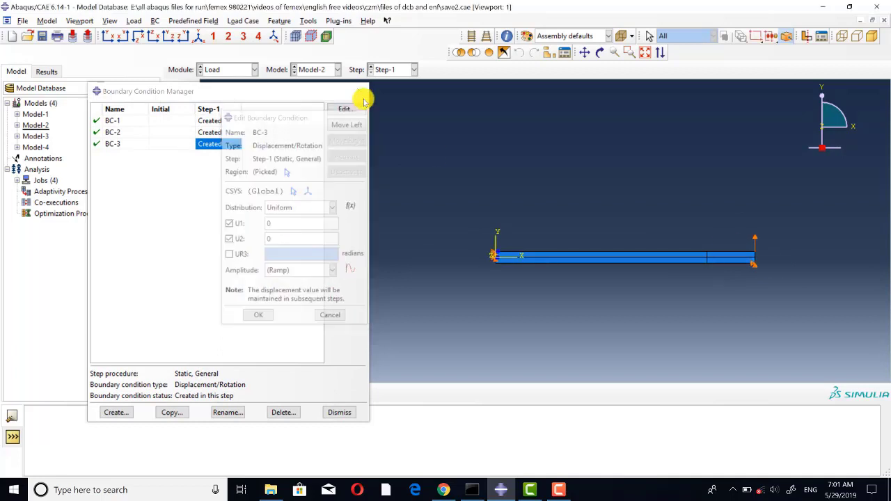
left_click(359, 91)
Step: Zoom in on Model-2's beam mesh in the Mesh module
left_click(244, 69)
left_click(235, 145)
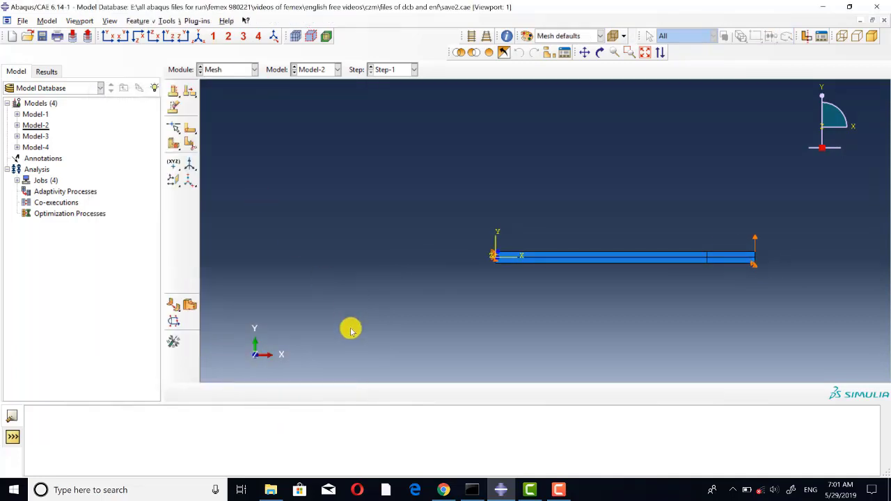
scroll(645, 282, "down", 8)
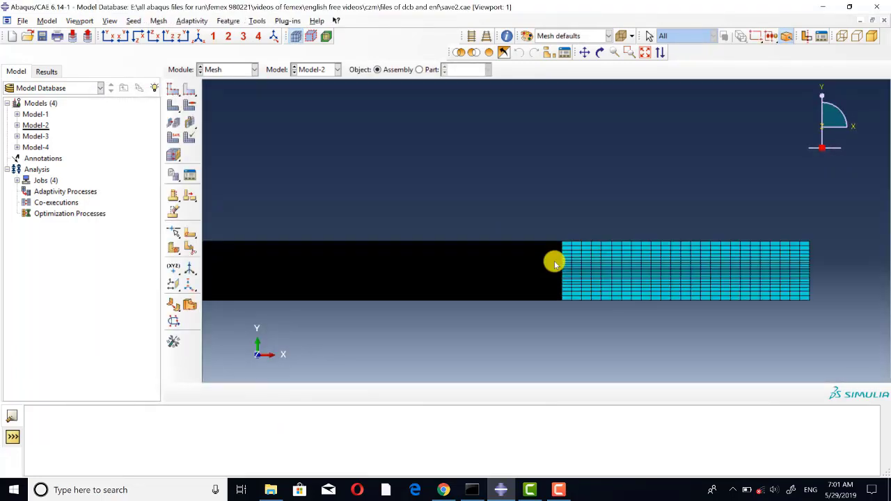
scroll(555, 279, "down", 5)
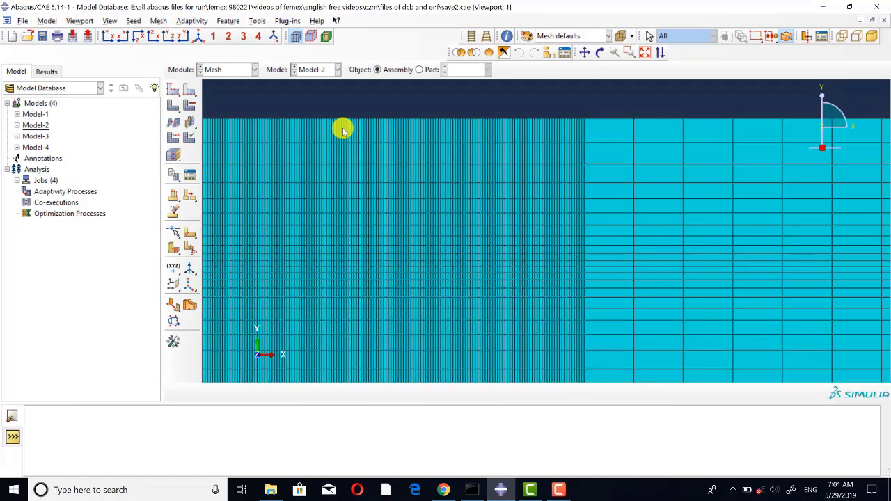
left_click(232, 70)
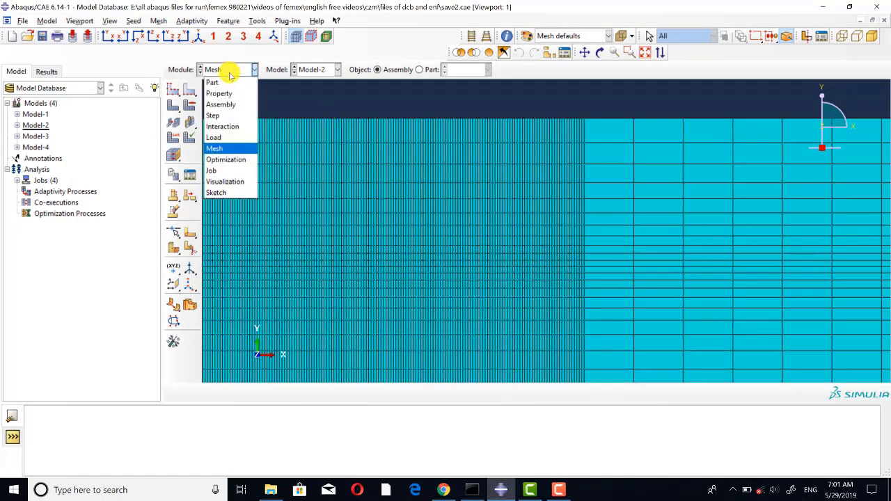
left_click(218, 171)
Step: Open the results of Job-1 and then Job-2 from the Job Manager
left_click(193, 93)
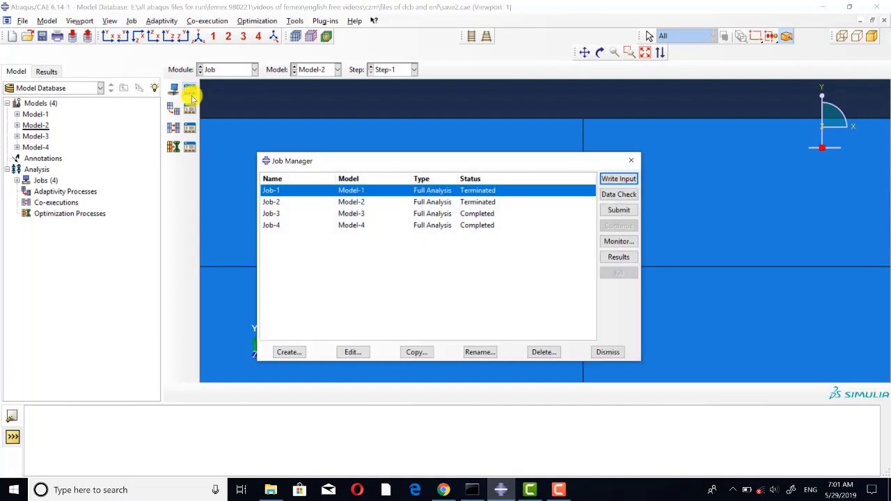
left_click(611, 259)
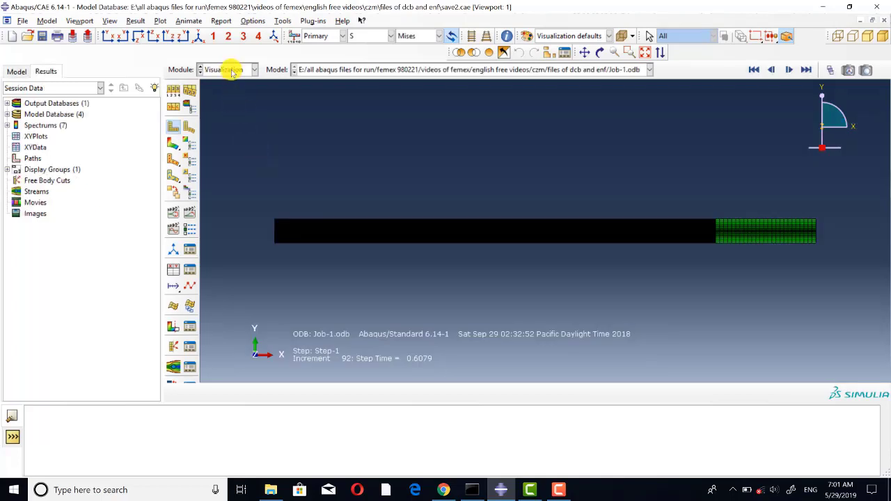
left_click(231, 70)
left_click(216, 170)
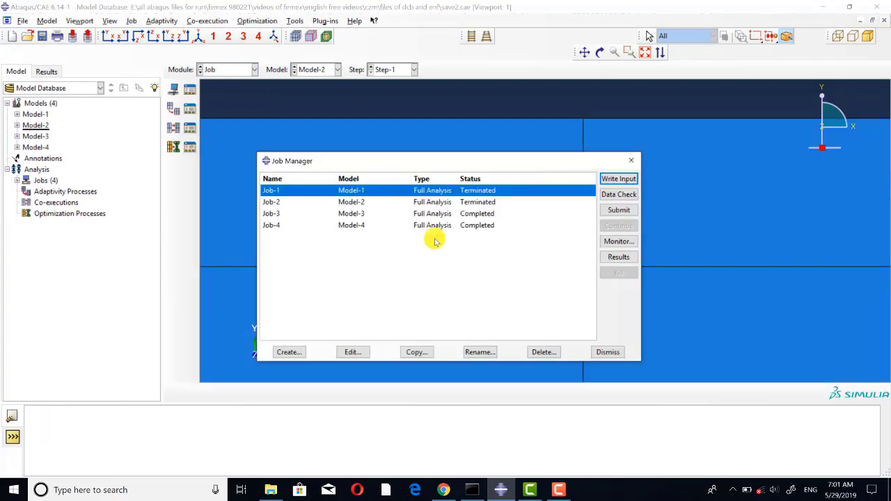
left_click(475, 203)
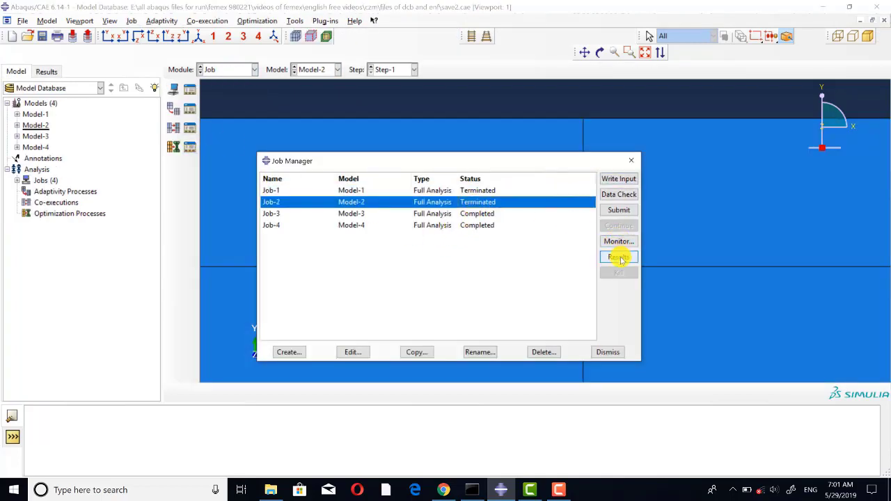
left_click(619, 257)
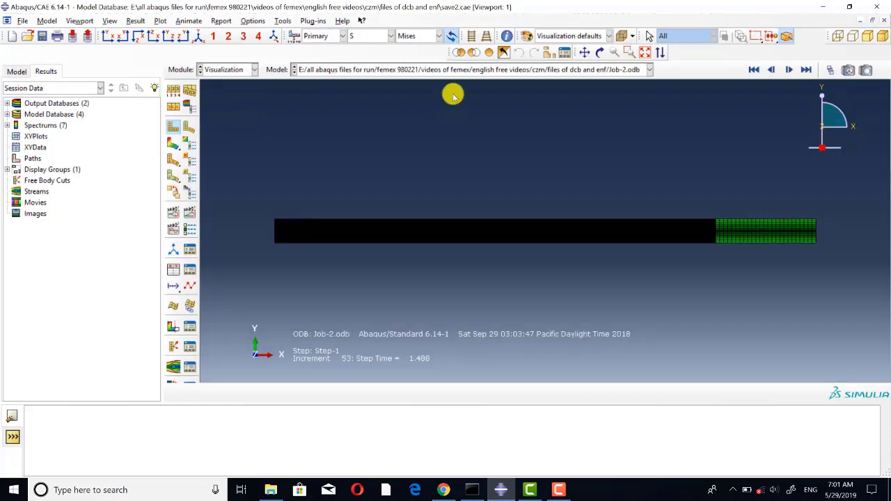
Step: Plot Job-1.odb's Mises stress contour zoomed on the crack tip
left_click(457, 70)
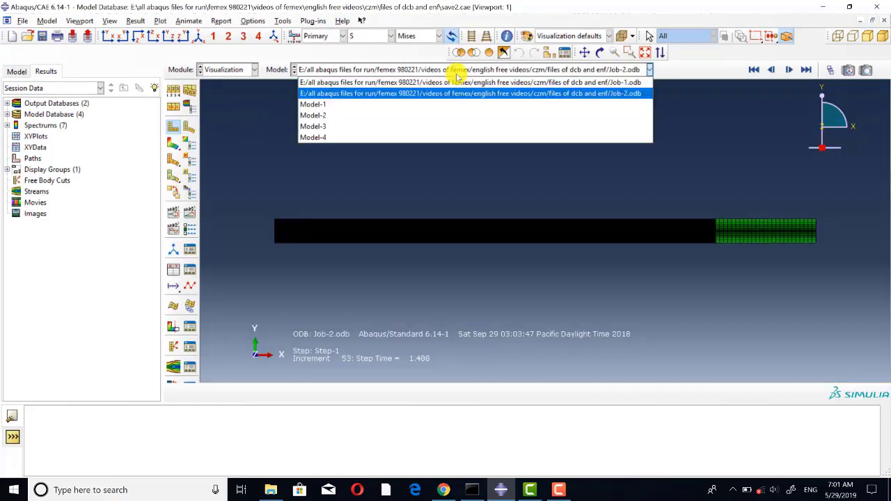
left_click(458, 82)
left_click(174, 143)
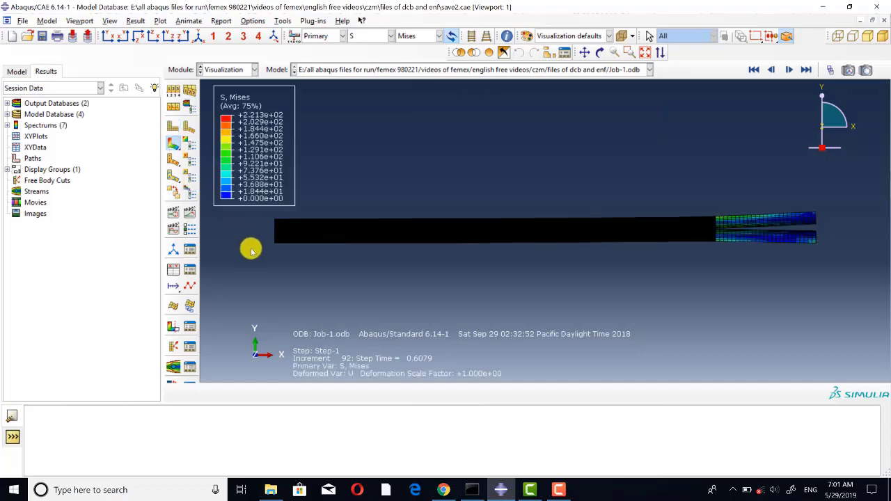
scroll(615, 234, "up", 5)
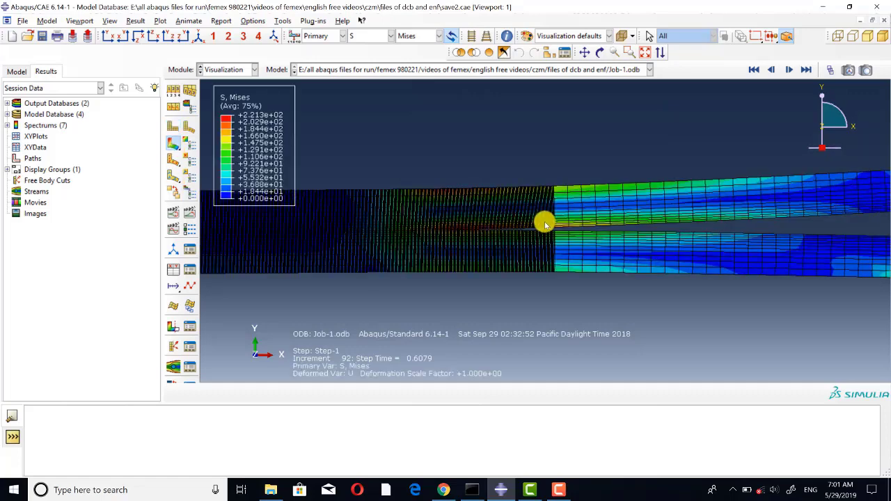
scroll(545, 222, "up", 3)
left_click(833, 70)
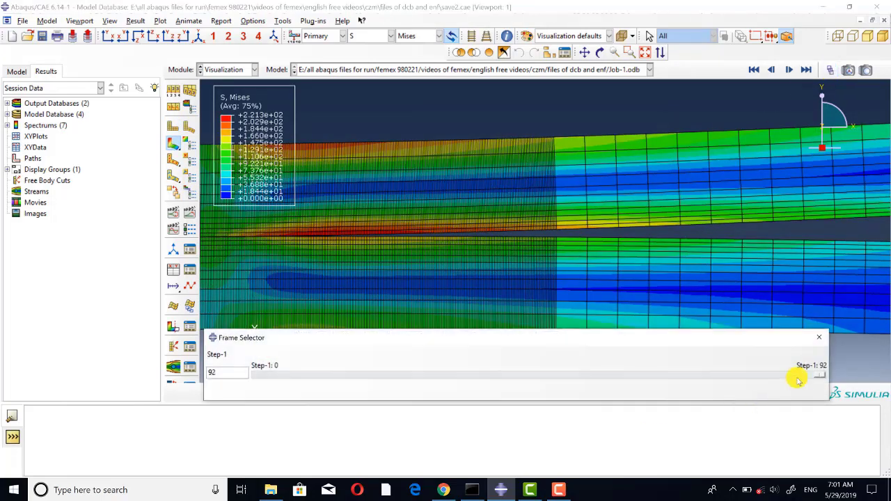
Step: Rewind Job-1's Mises stress contour to frame 0, then advance it to frame 1
left_click_drag(820, 376, 227, 364)
scroll(390, 225, "down", 3)
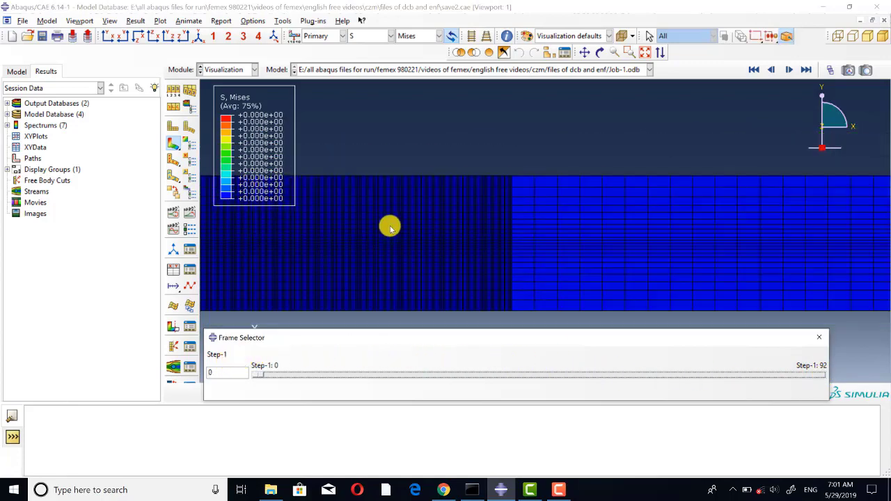
scroll(491, 255, "up", 5)
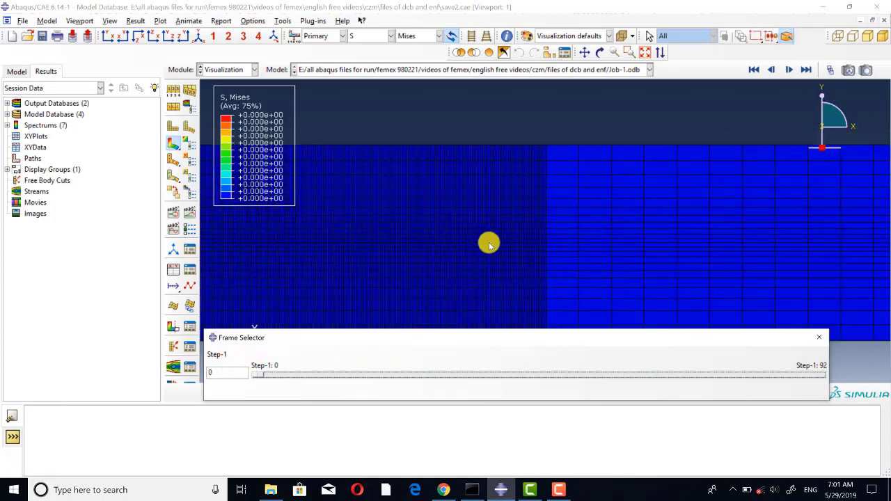
scroll(550, 236, "up", 5)
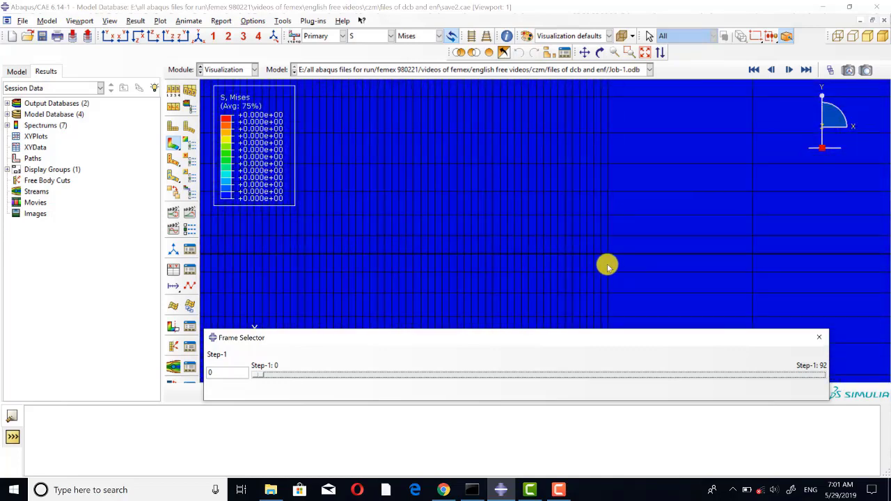
scroll(596, 261, "up", 5)
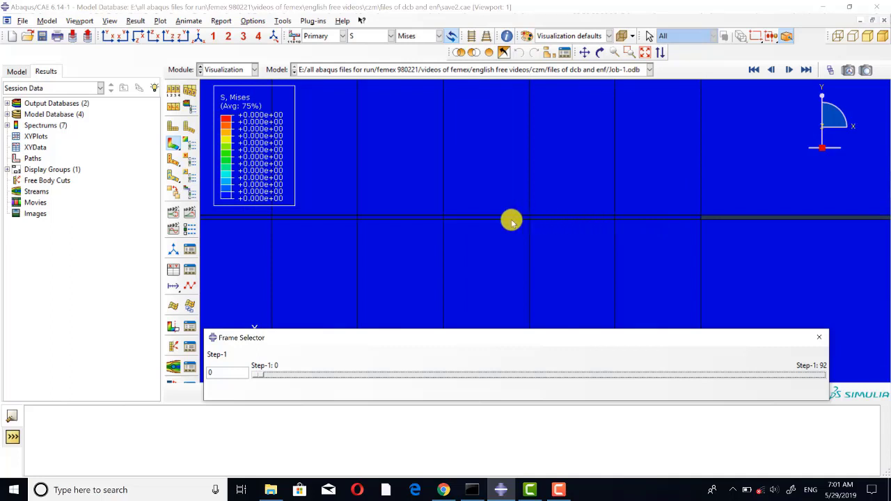
scroll(720, 258, "down", 1)
scroll(724, 240, "up", 3)
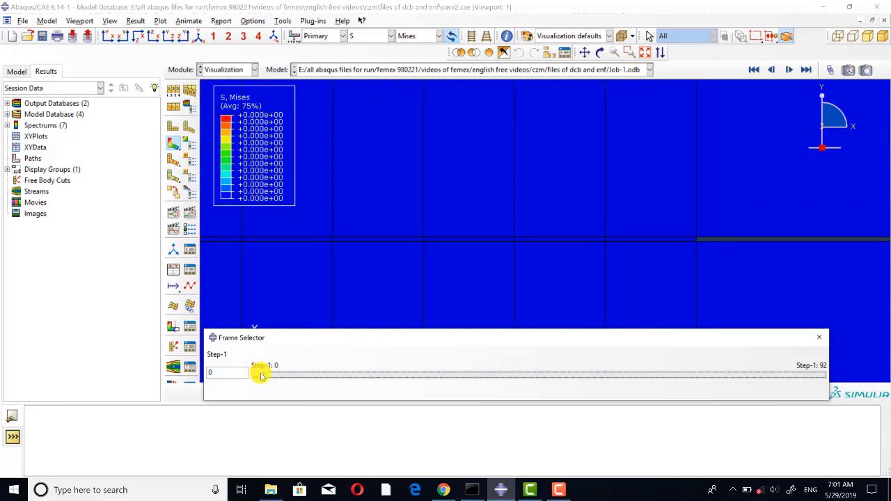
left_click_drag(262, 376, 285, 376)
scroll(333, 285, "down", 2)
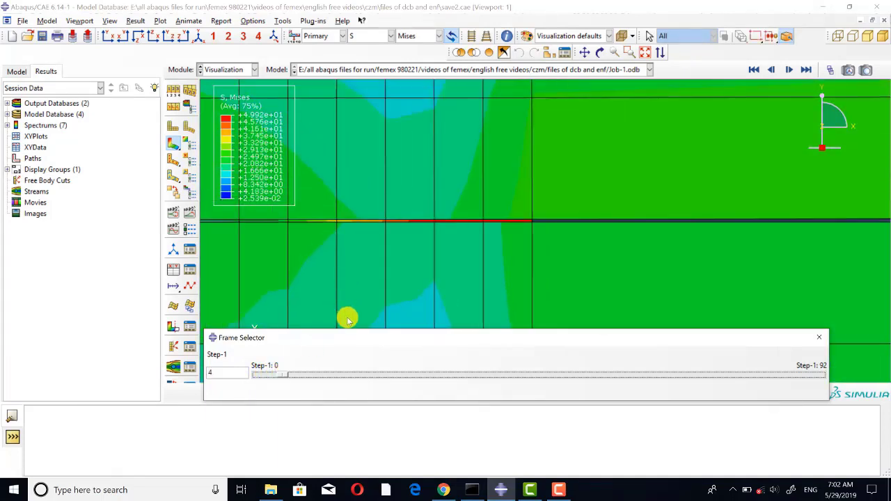
Step: Step the Mises contour through frames 6, 15, 16, 21 and 77 to the final frame 92
left_click_drag(288, 376, 345, 378)
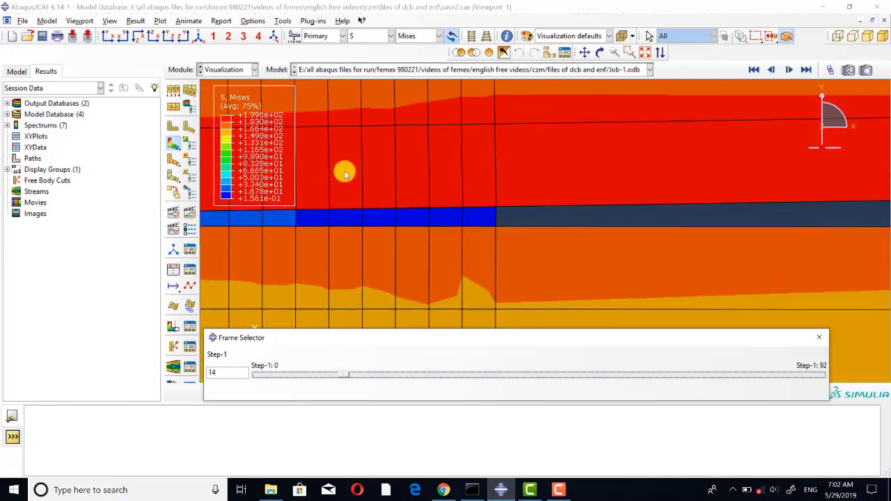
left_click_drag(346, 377, 354, 378)
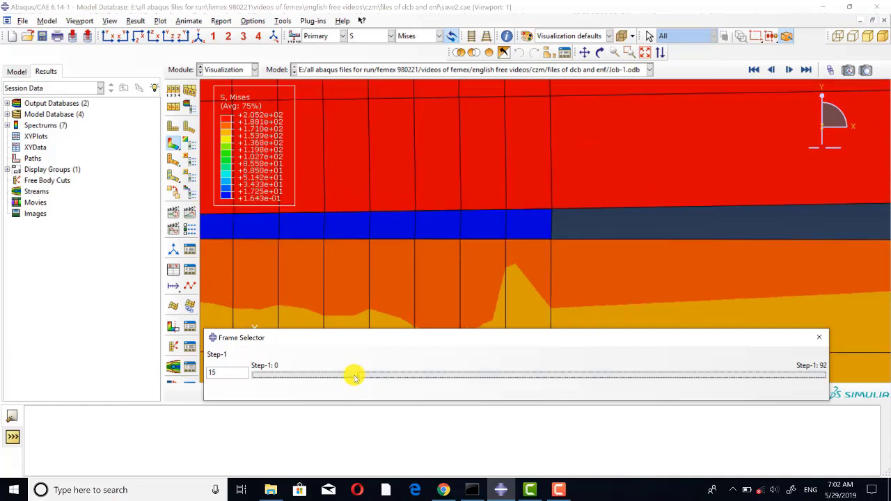
left_click_drag(354, 377, 357, 378)
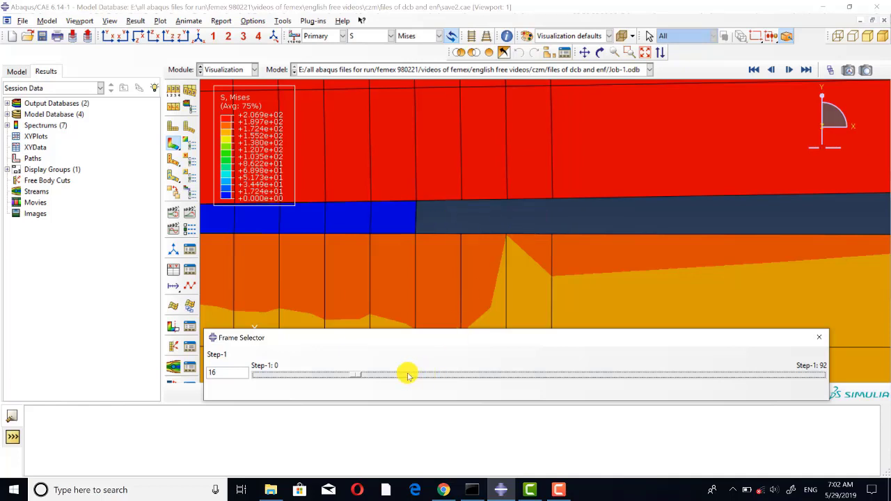
scroll(615, 277, "down", 5)
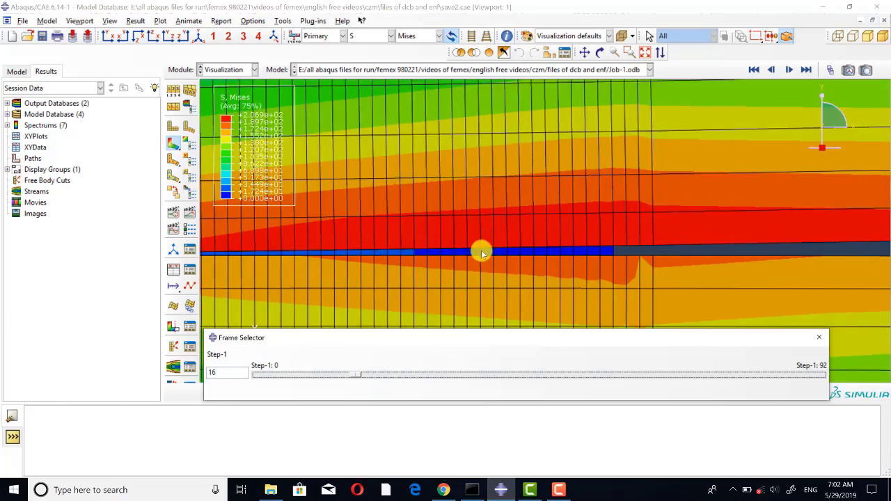
left_click_drag(353, 377, 523, 354)
scroll(605, 285, "down", 3)
scroll(724, 267, "down", 3)
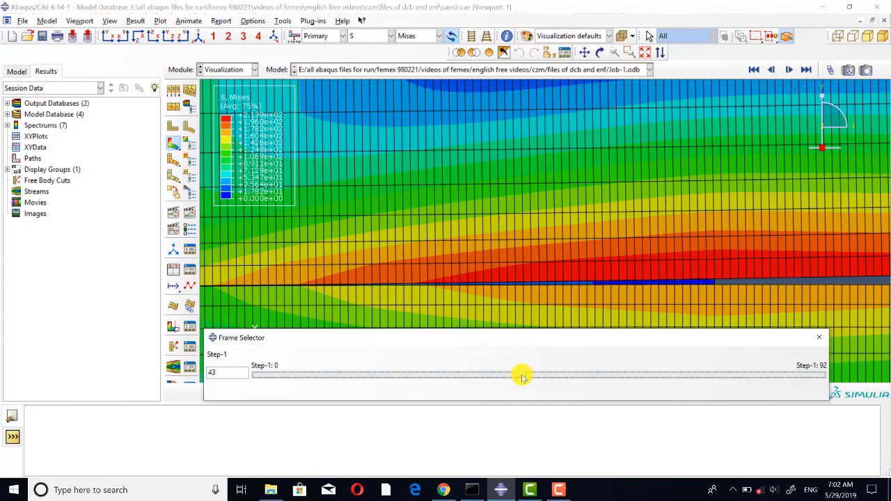
left_click_drag(523, 377, 731, 371)
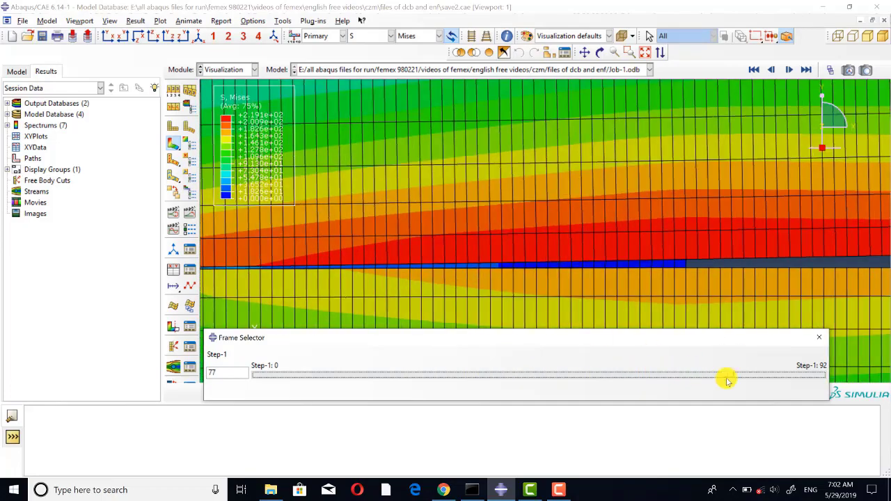
left_click_drag(727, 377, 822, 372)
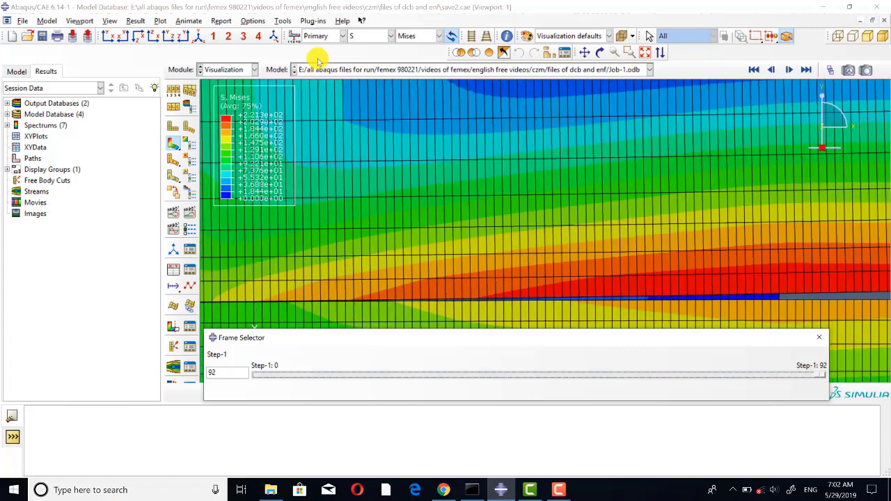
Step: Plot the SDEG damage variable at frame 92 and zoom in on the cohesive strip
left_click(374, 37)
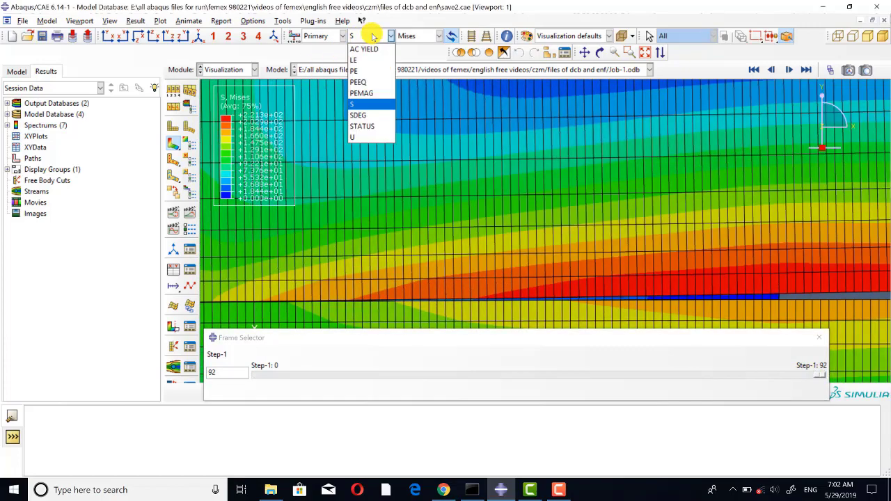
left_click(372, 117)
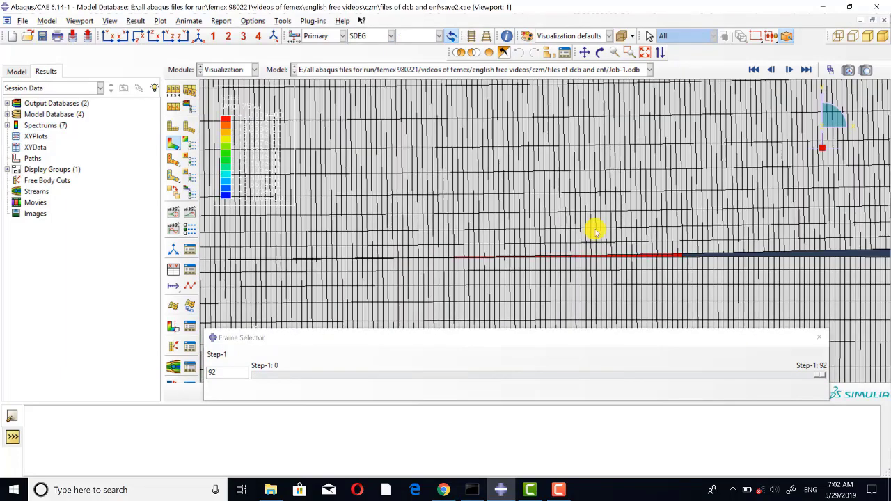
scroll(655, 275, "up", 10)
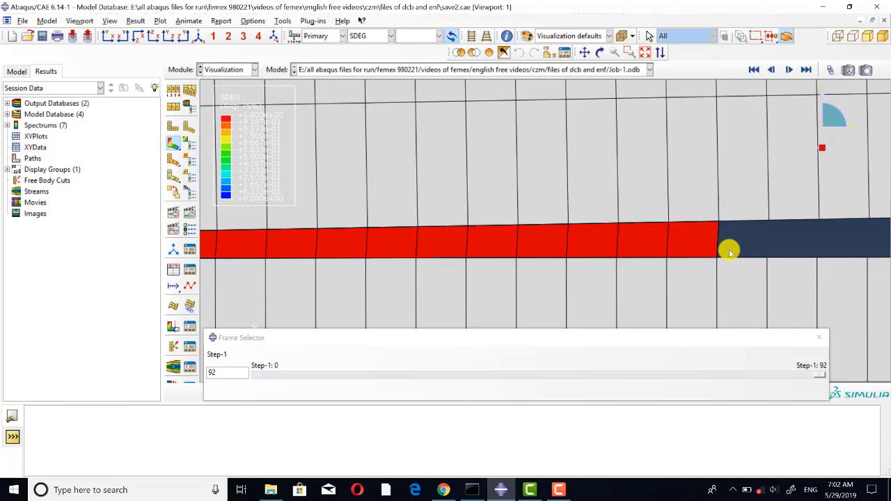
scroll(738, 243, "down", 5)
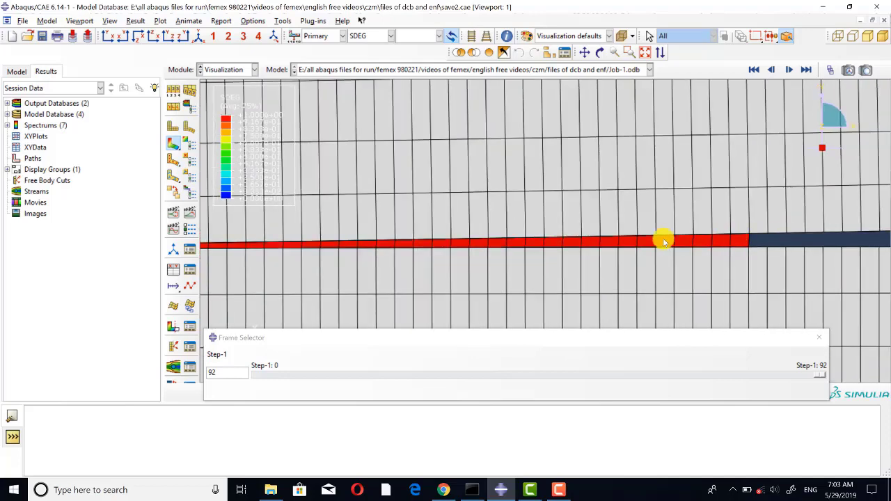
scroll(704, 239, "down", 5)
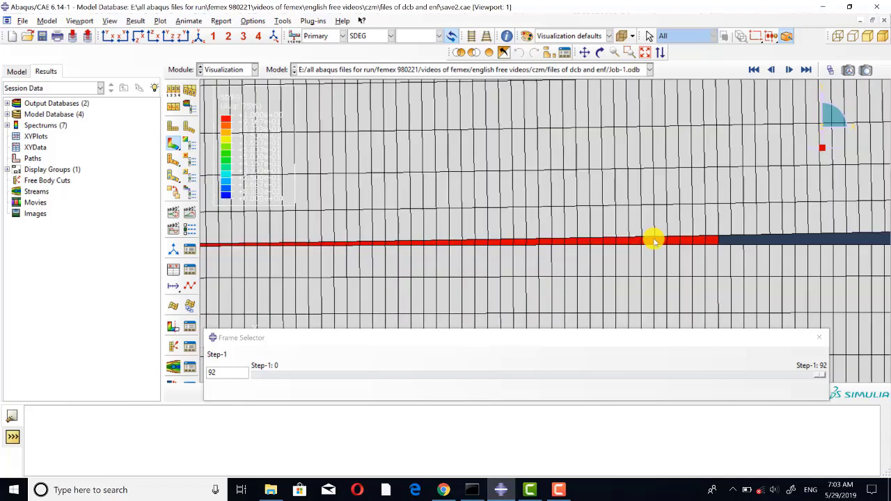
scroll(661, 286, "down", 3)
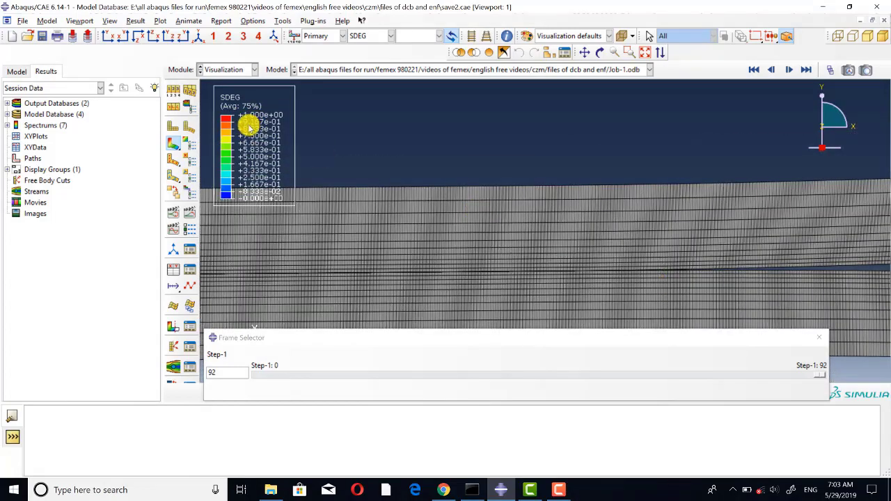
scroll(757, 270, "up", 8)
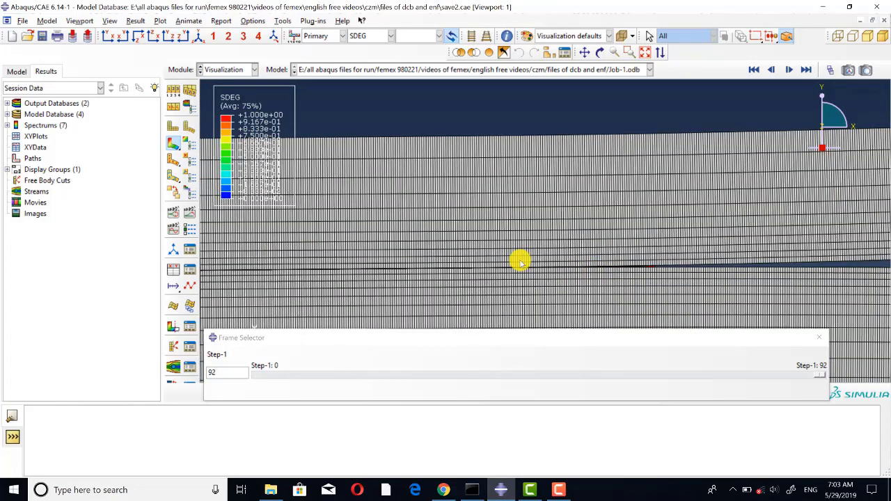
scroll(766, 236, "down", 8)
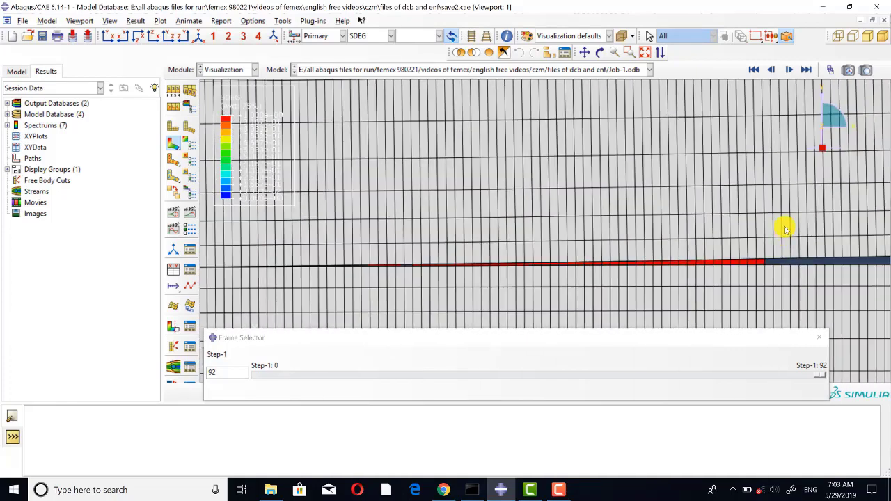
Step: Finish inspecting the damaged cohesive layer and close the Frame Selector
scroll(256, 231, "up", 8)
scroll(257, 232, "up", 10)
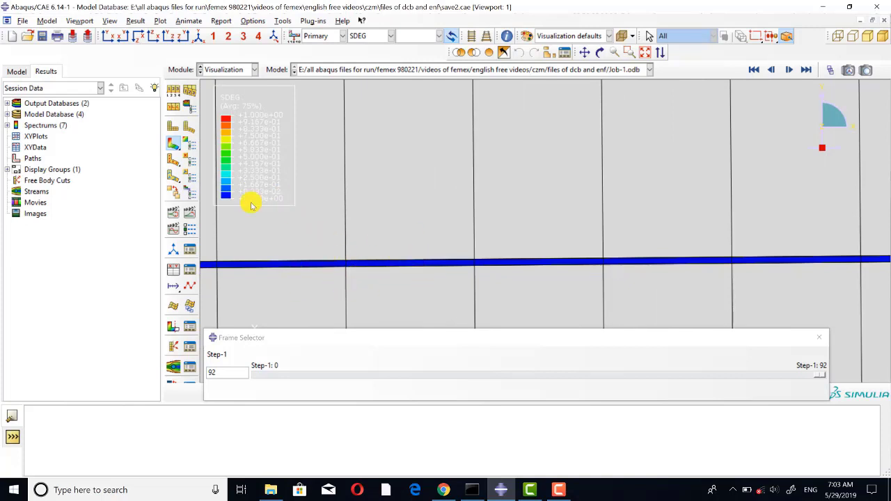
scroll(406, 242, "down", 8)
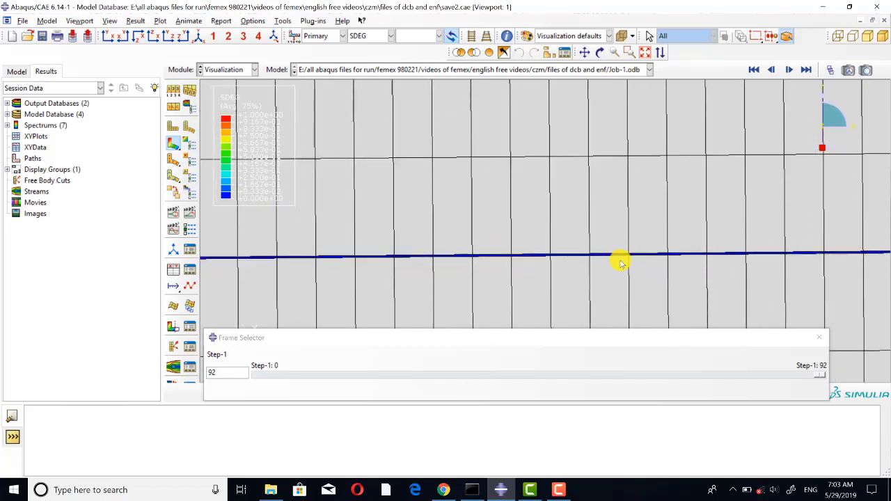
scroll(390, 218, "down", 3)
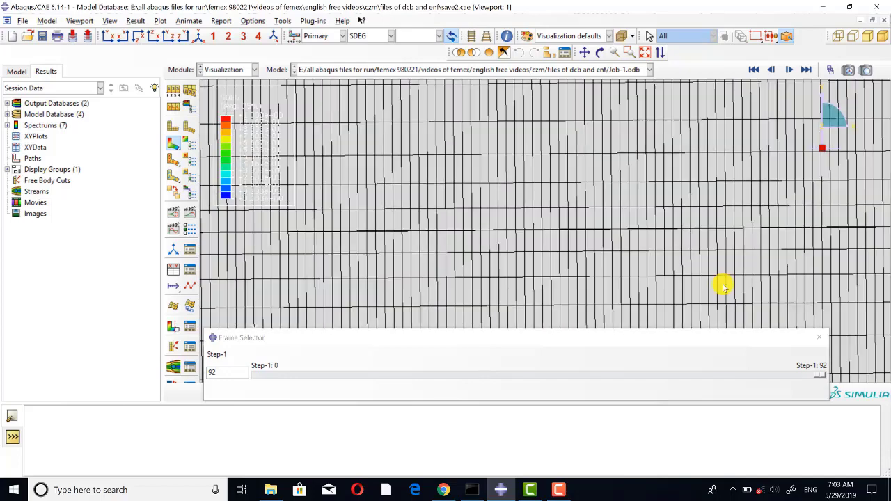
left_click(819, 337)
left_click(547, 71)
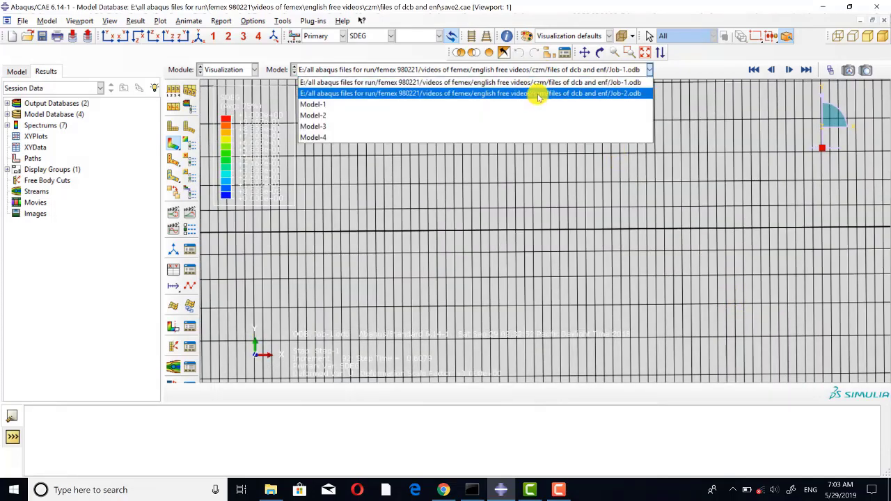
Step: Load Job-2.odb and show its Mises contour on the deformed shape at frame 0
left_click(538, 95)
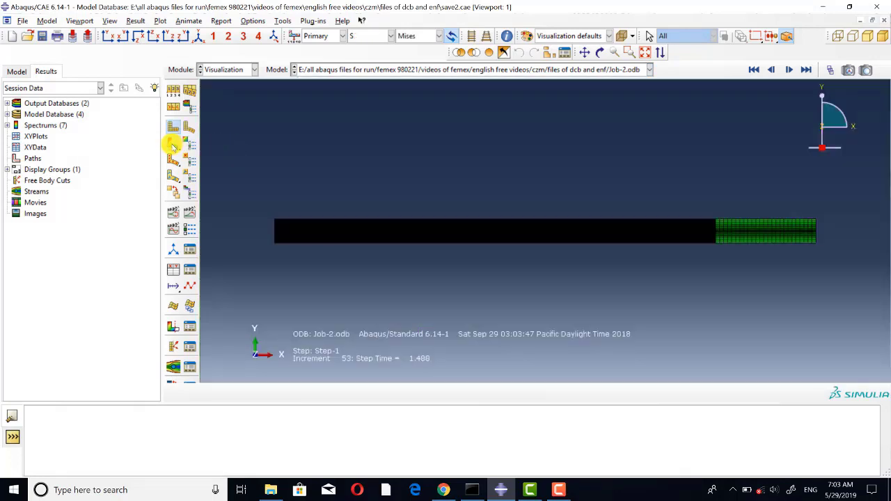
left_click(174, 143)
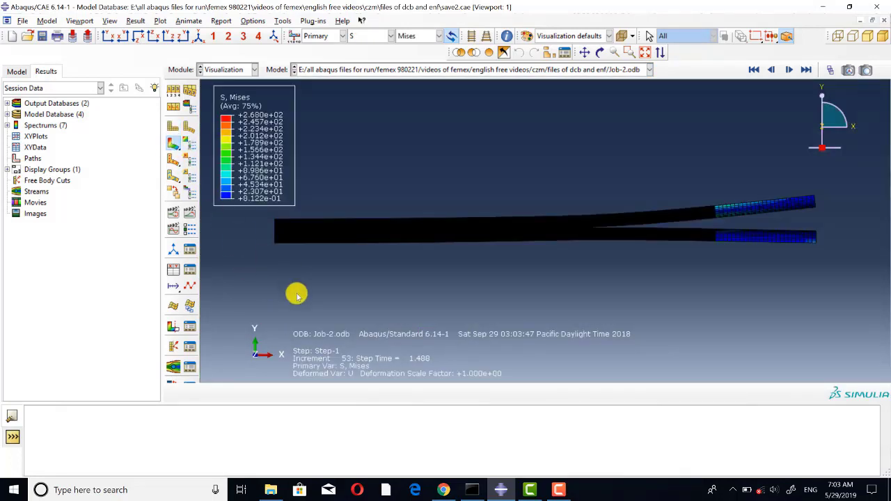
scroll(557, 248, "up", 5)
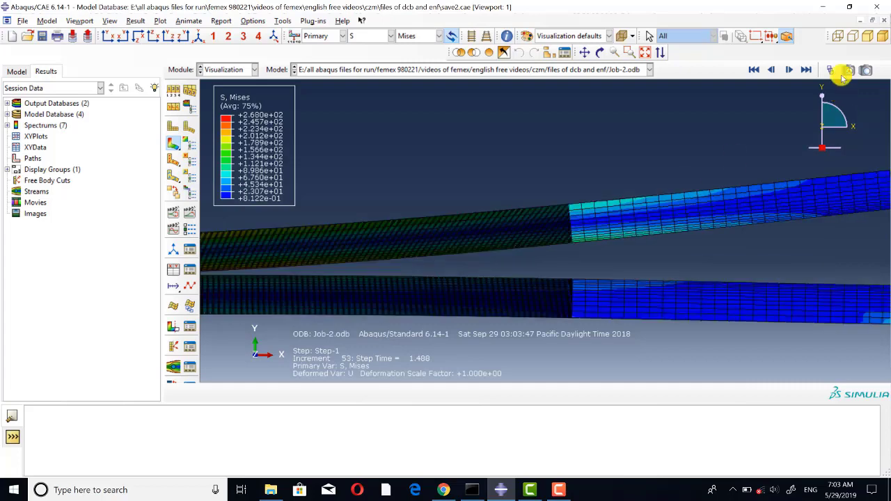
left_click(830, 71)
left_click_drag(821, 377, 239, 369)
scroll(488, 296, "up", 8)
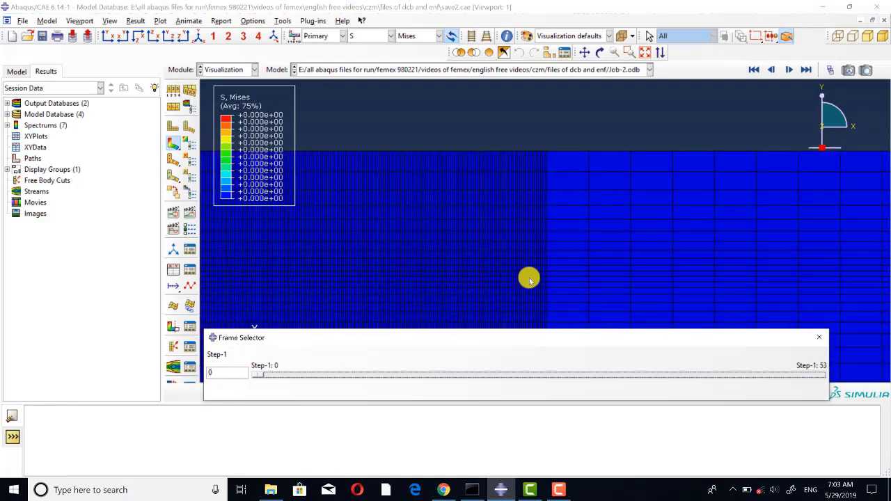
left_click(375, 40)
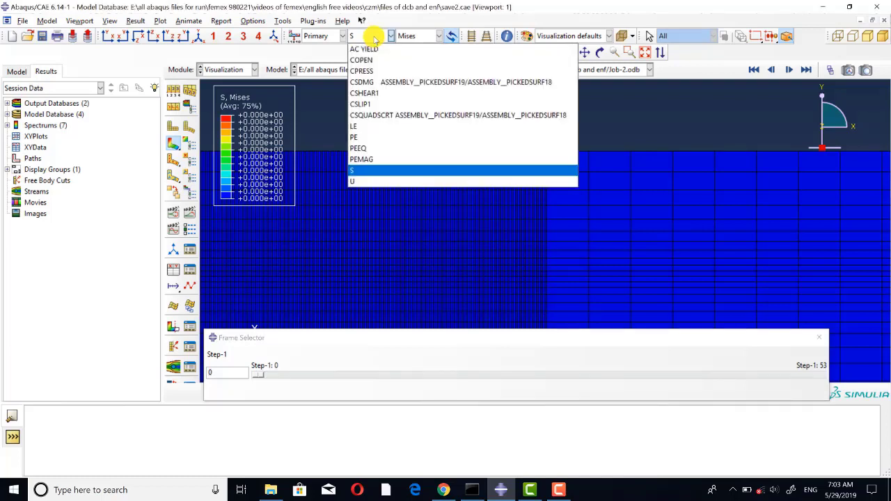
Step: Plot Job-2's CSDMG cohesive damage and step through frames 22, 26 and 47 to final frame 53
left_click(375, 84)
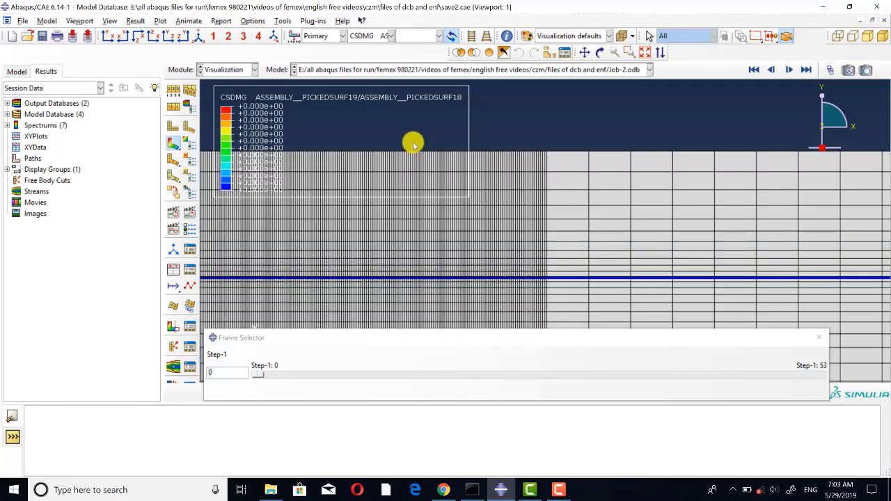
scroll(473, 227, "up", 3)
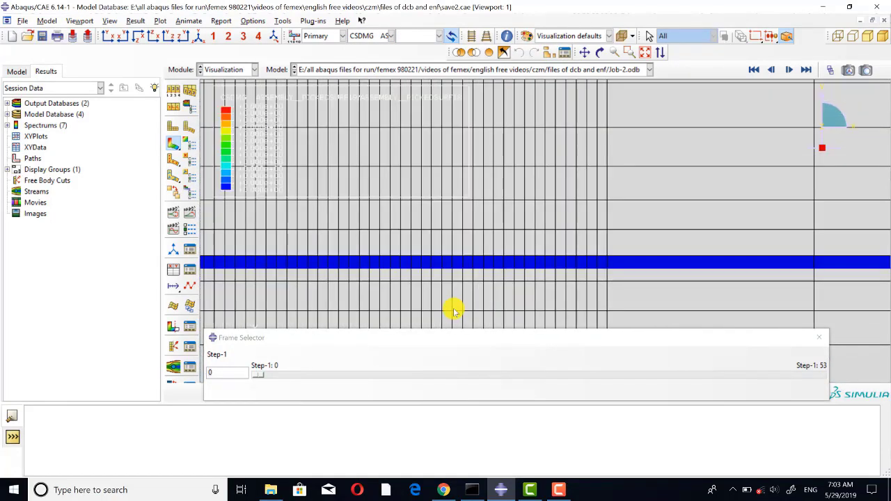
left_click_drag(258, 374, 448, 382)
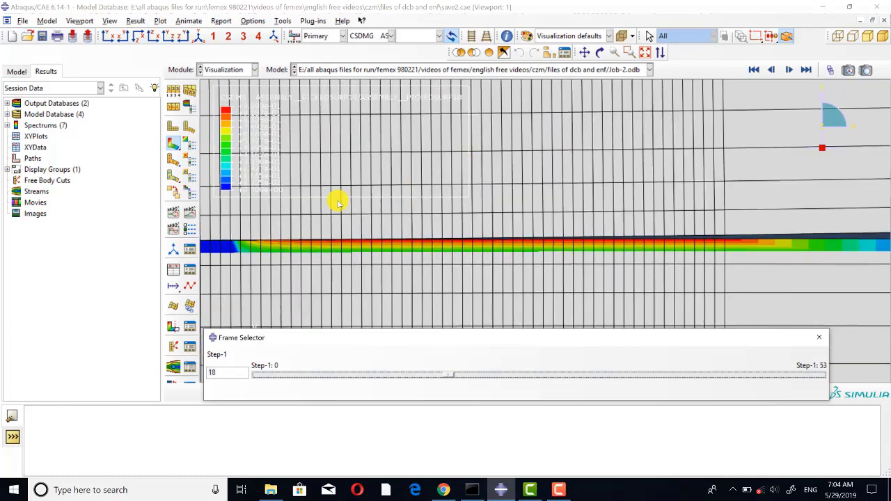
left_click_drag(450, 375, 486, 372)
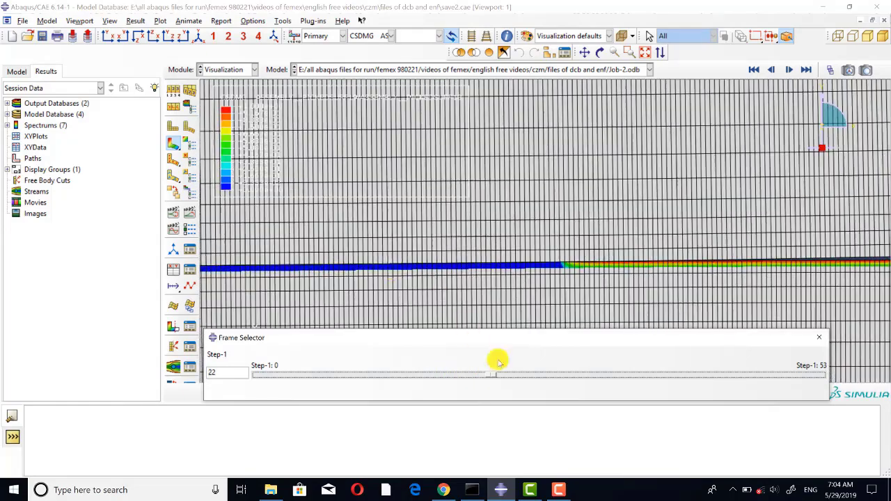
left_click_drag(488, 379, 653, 375)
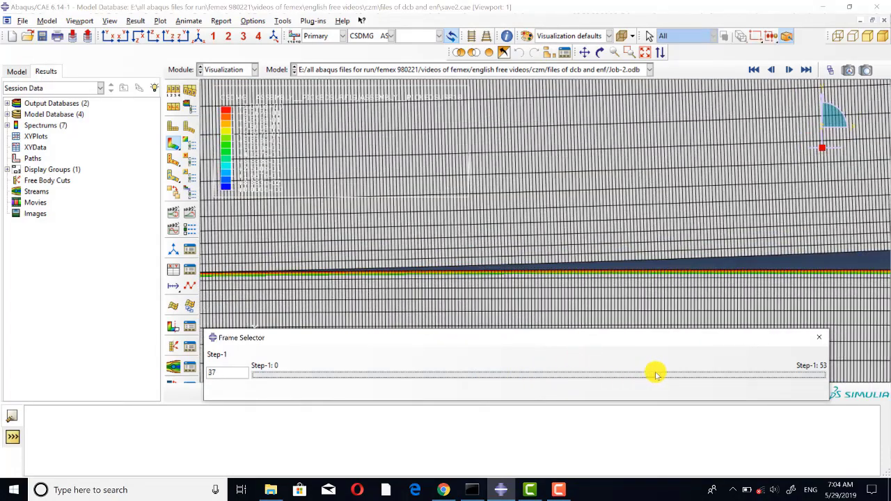
scroll(527, 258, "up", 5)
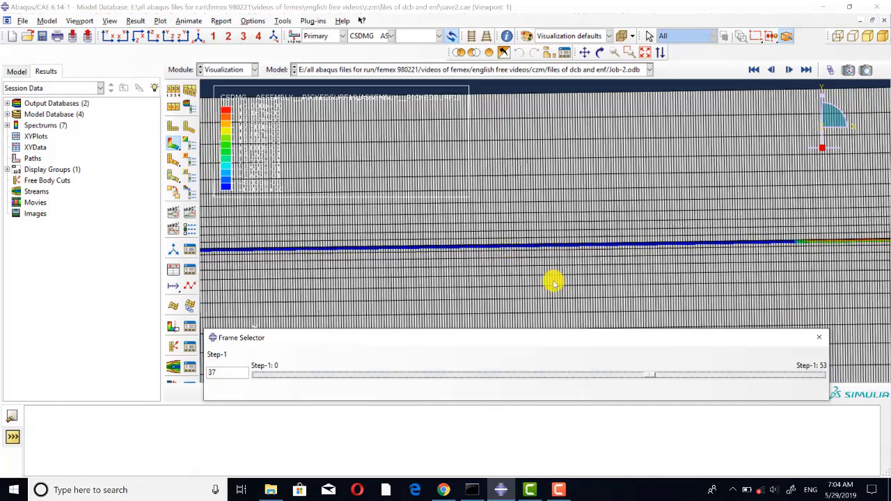
left_click_drag(648, 376, 876, 374)
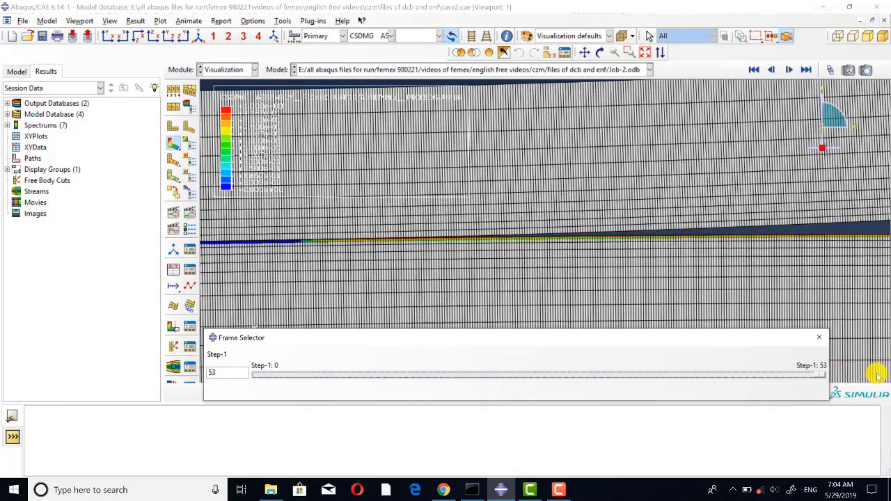
left_click(819, 337)
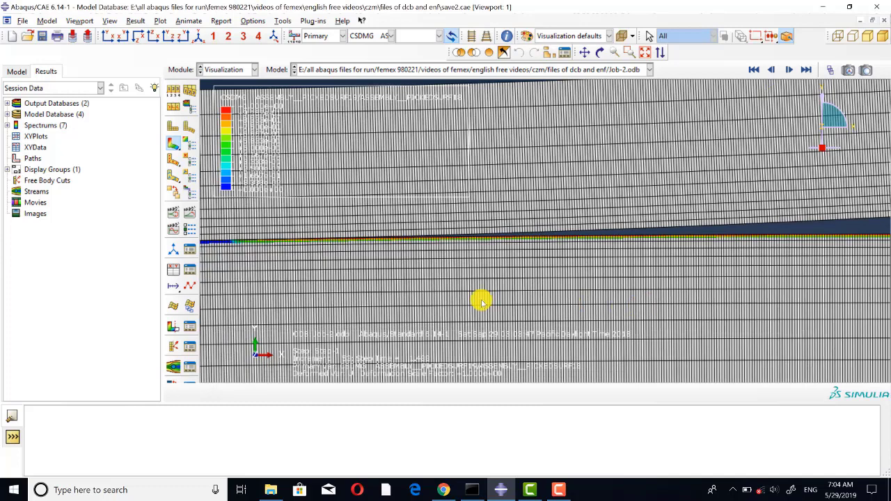
Step: Plot Job-1's reaction force history from Job-1.odb against time
left_click(6, 104)
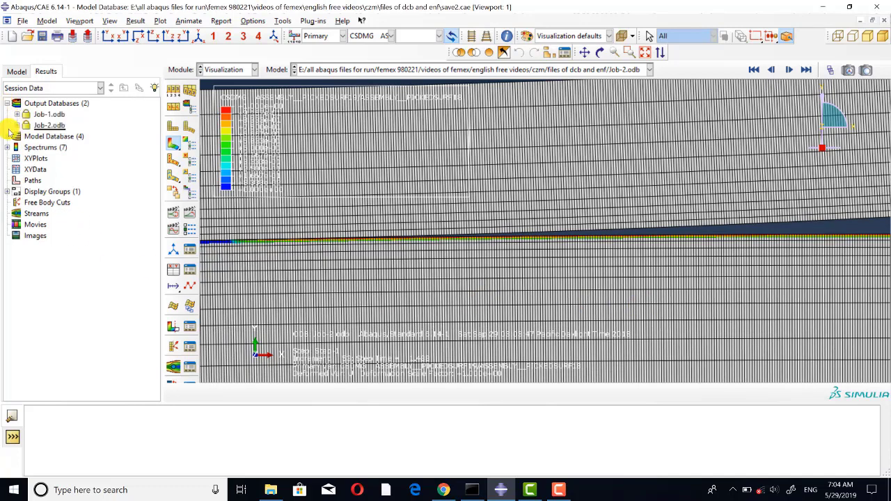
left_click(17, 114)
left_click(28, 126)
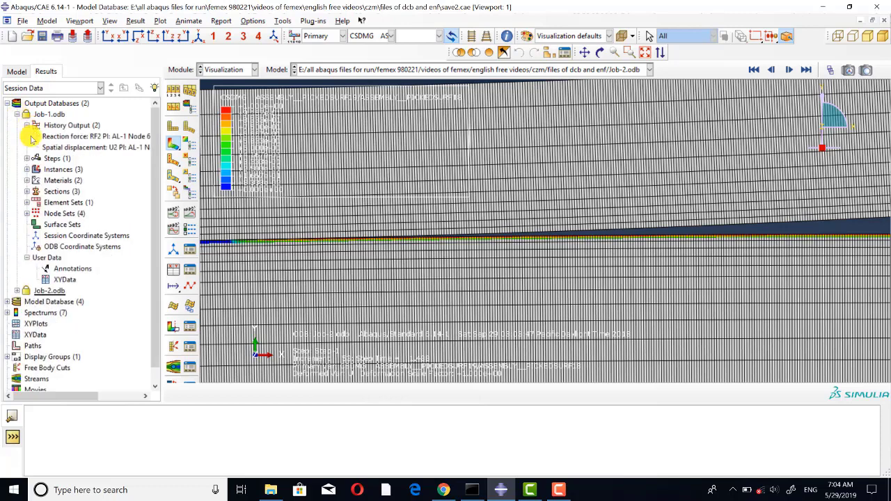
double_click(95, 137)
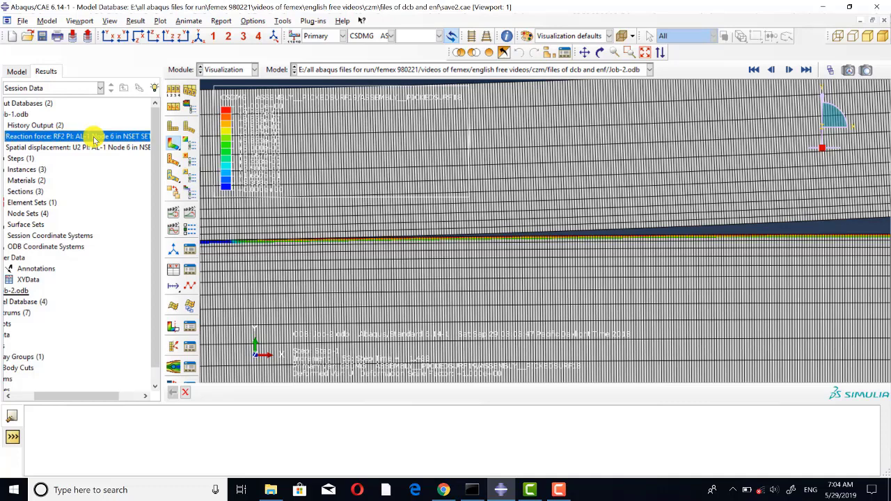
right_click(94, 138)
left_click(129, 157)
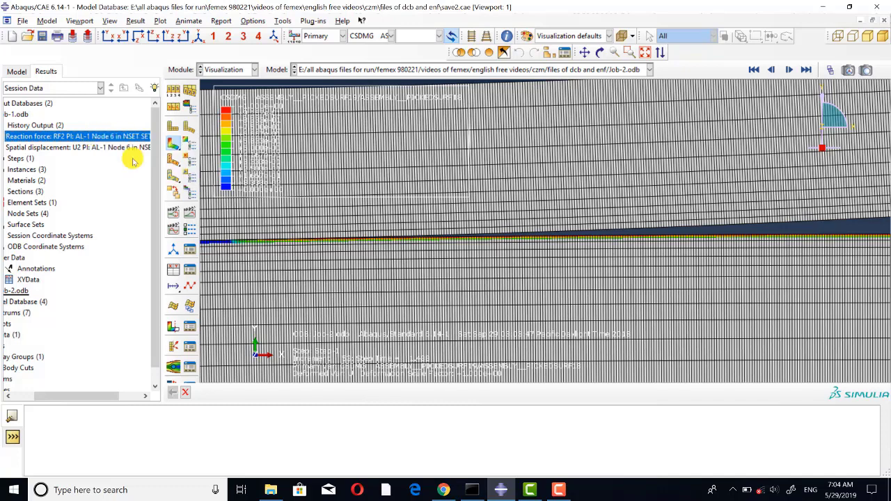
left_click_drag(96, 395, 40, 400)
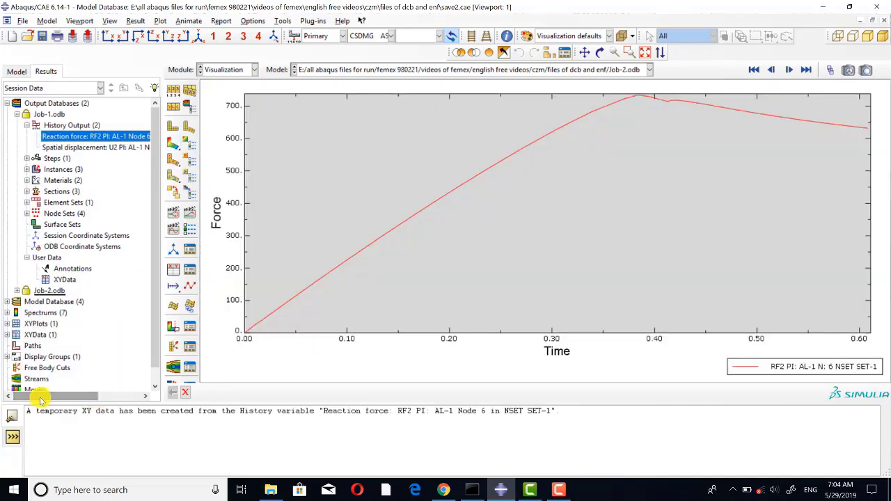
left_click(261, 370)
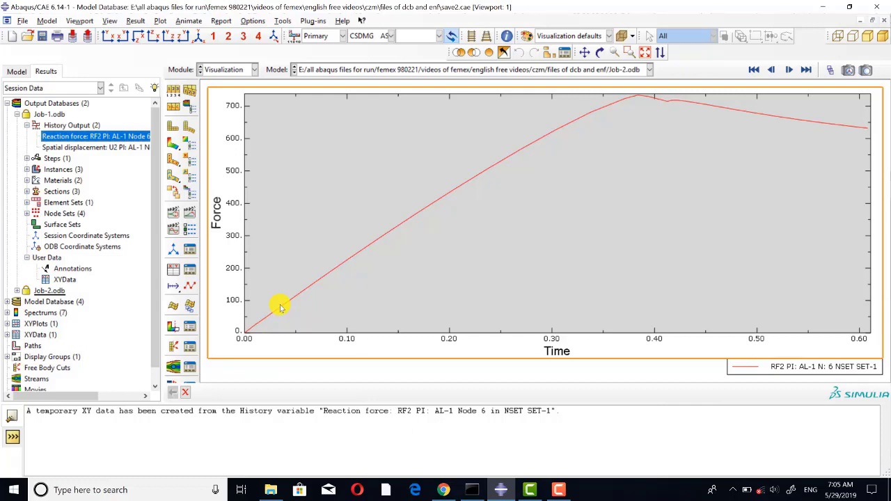
Step: Add Job-2's reaction force curve to the same plot, then return to the CSDMG contour
left_click(19, 291)
left_click(27, 253)
left_click(106, 264)
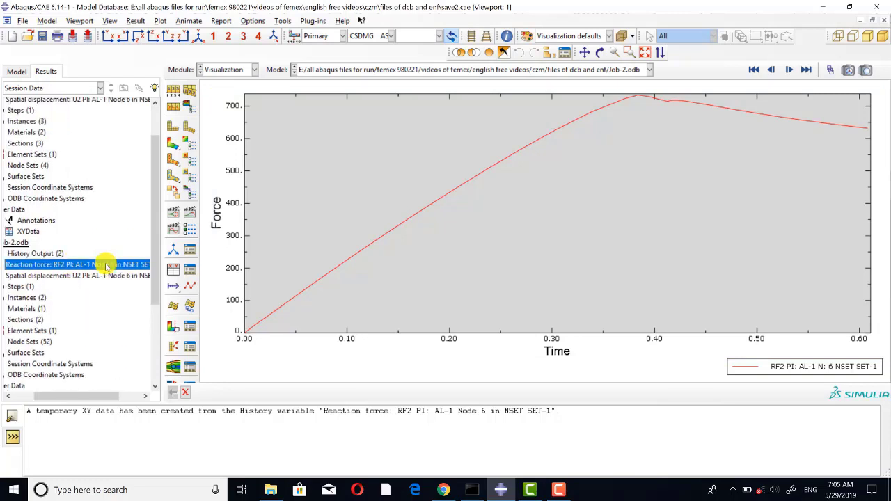
right_click(106, 264)
left_click(141, 293)
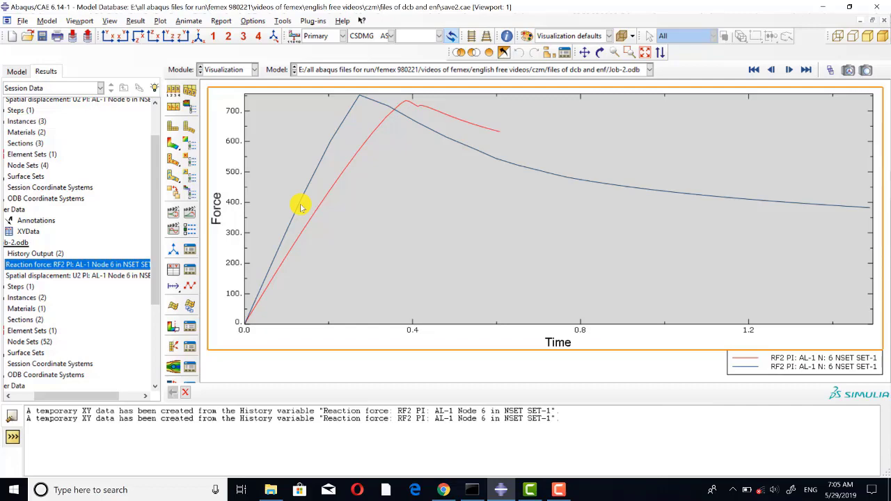
left_click(172, 142)
scroll(710, 259, "down", 5)
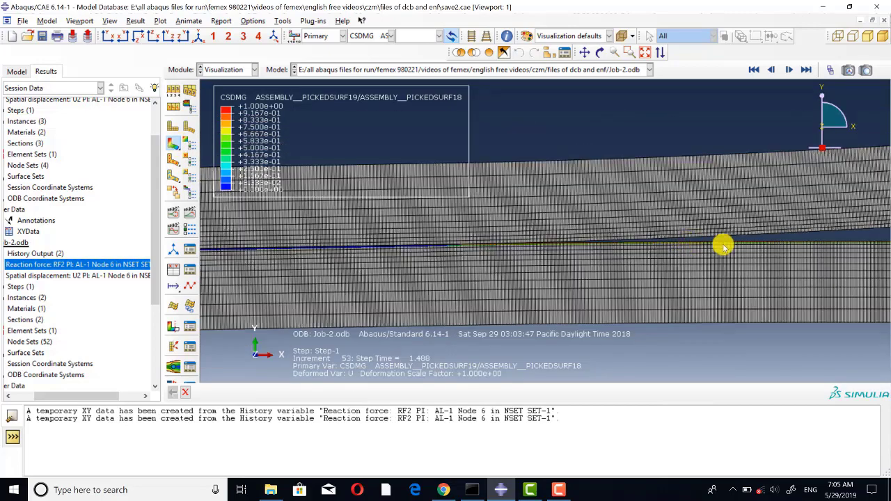
Step: Switch to the Part module and select Model-3 in the Model list
left_click(226, 70)
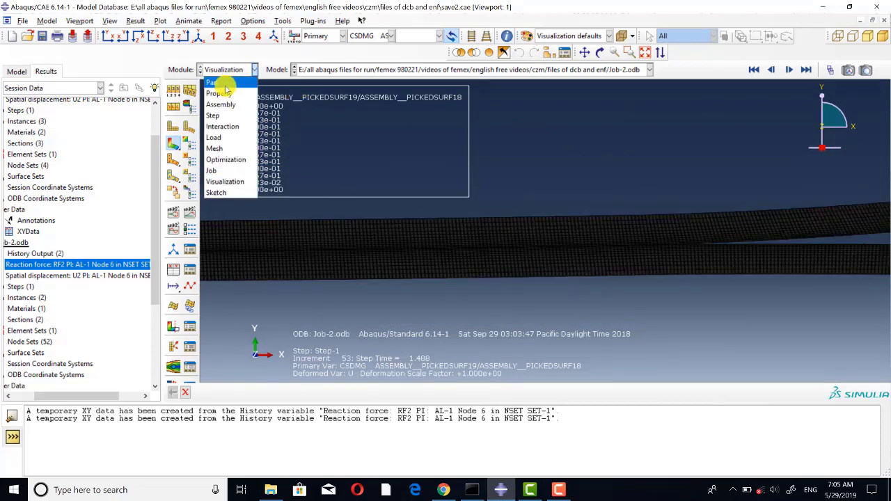
left_click(227, 87)
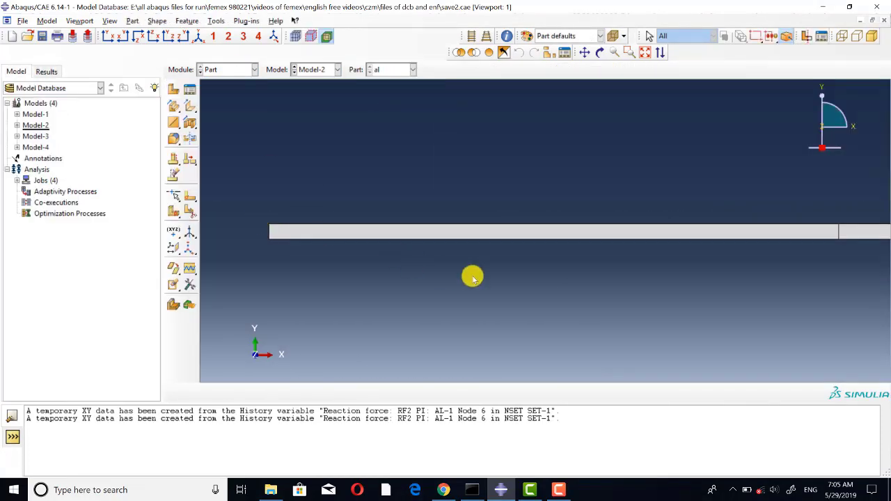
scroll(300, 241, "down", 1)
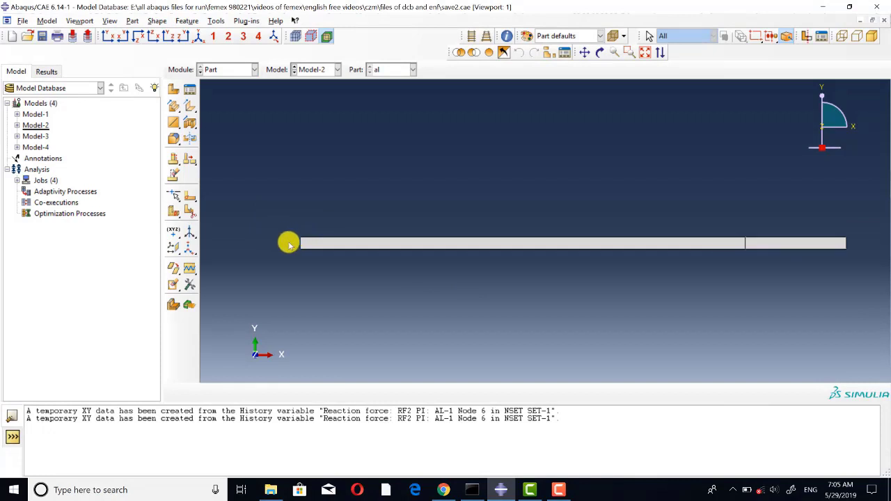
scroll(290, 245, "up", 2)
scroll(290, 245, "down", 1)
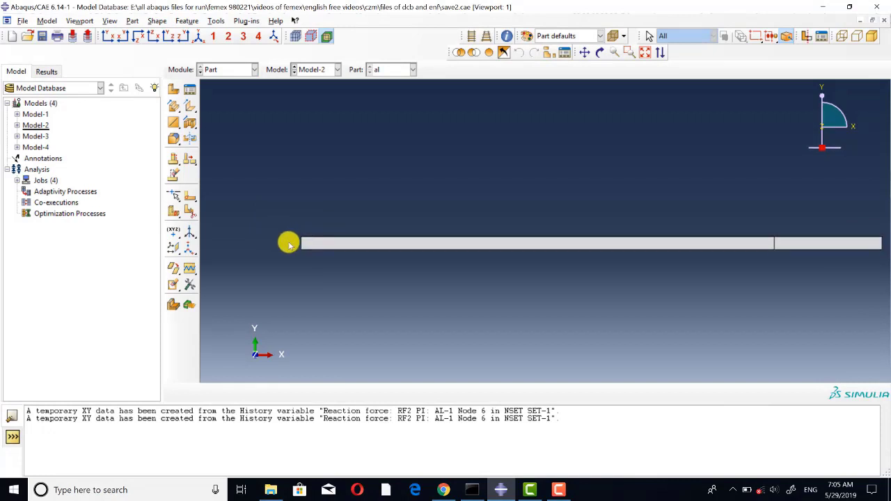
left_click(324, 71)
left_click(324, 103)
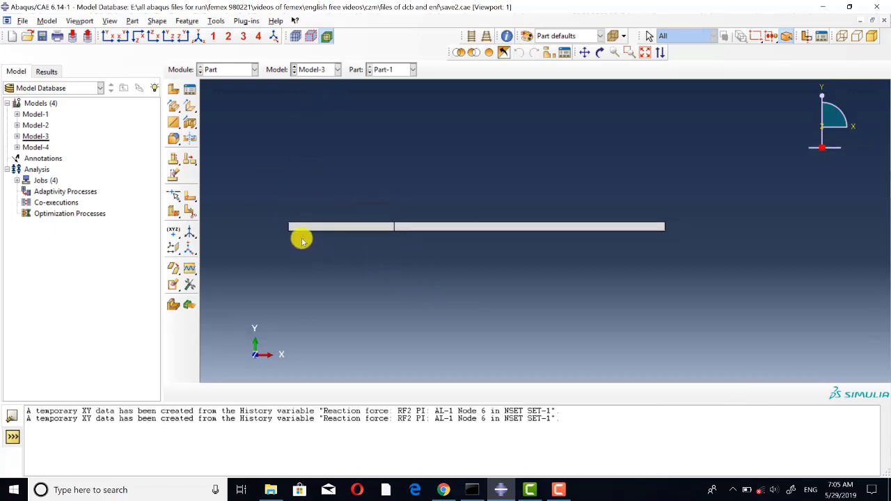
scroll(298, 216, "up", 2)
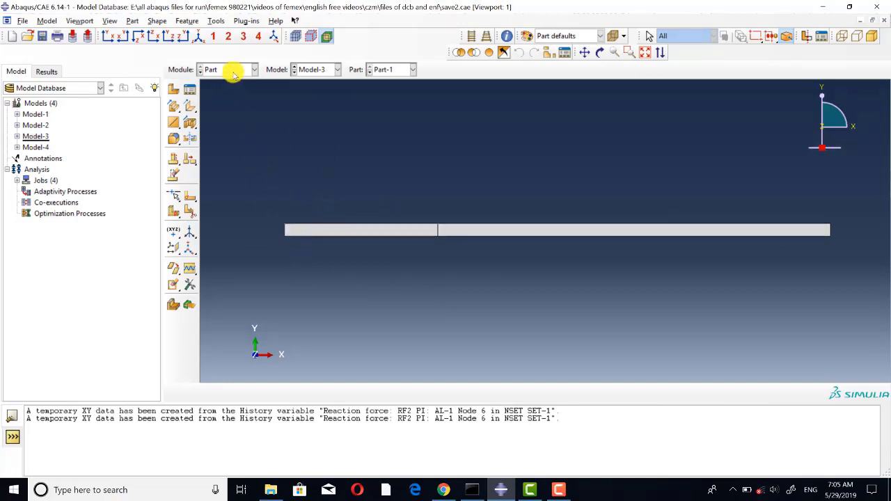
left_click(232, 69)
Step: Switch to the Load module and list Model-3's boundary conditions in the BC Manager
left_click(227, 140)
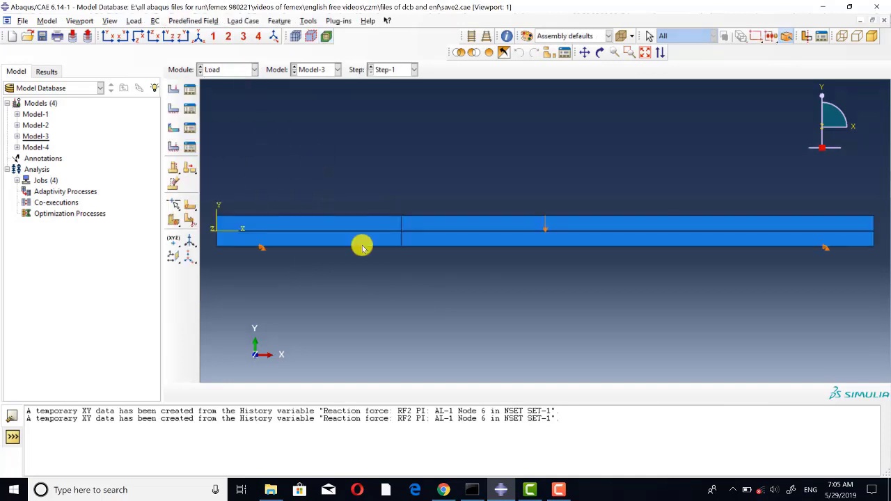
scroll(537, 285, "down", 2)
scroll(530, 282, "down", 1)
scroll(373, 272, "up", 2)
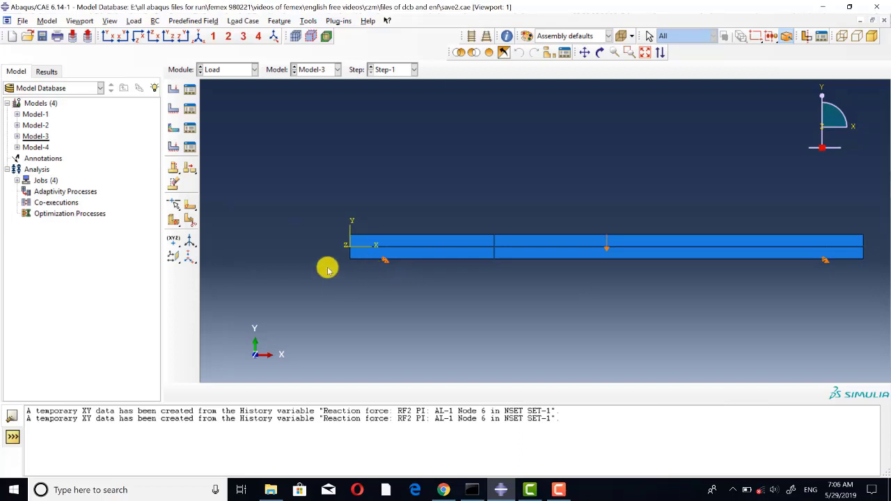
left_click(197, 113)
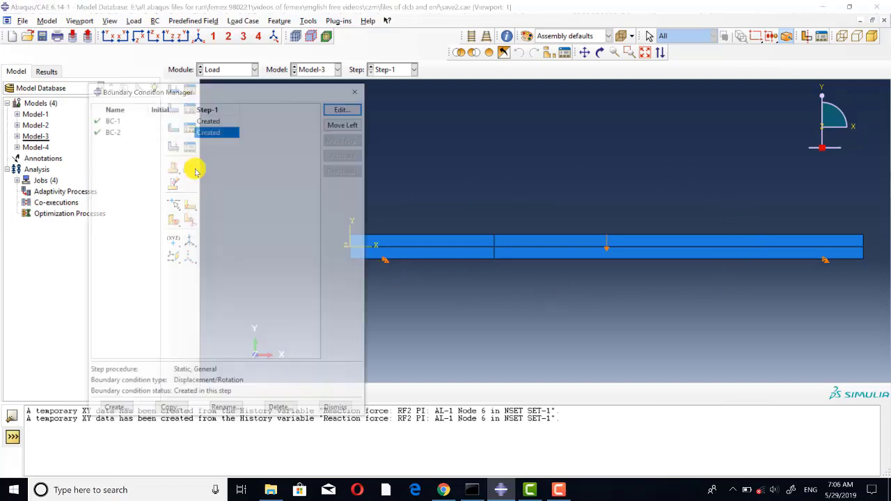
Step: Review BC-1 (U1 and U2 fixed at 0) and BC-2 (U2 of -2.5) without changes
left_click(346, 110)
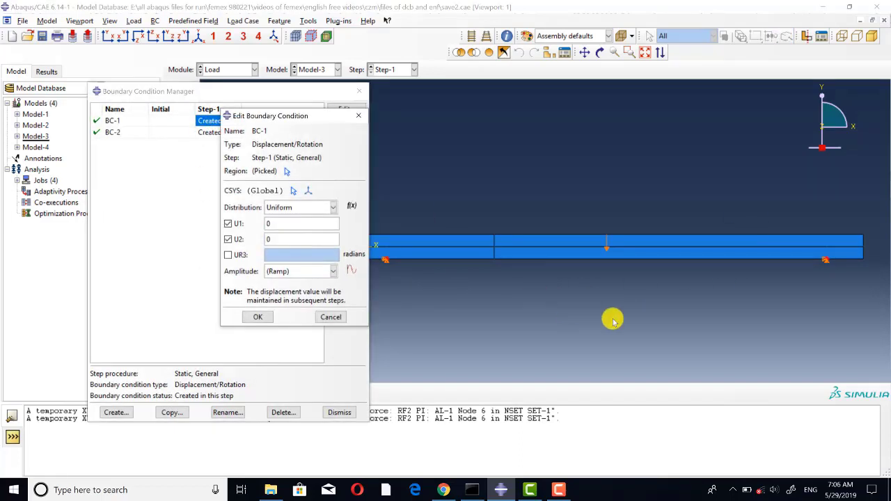
scroll(606, 320, "down", 2)
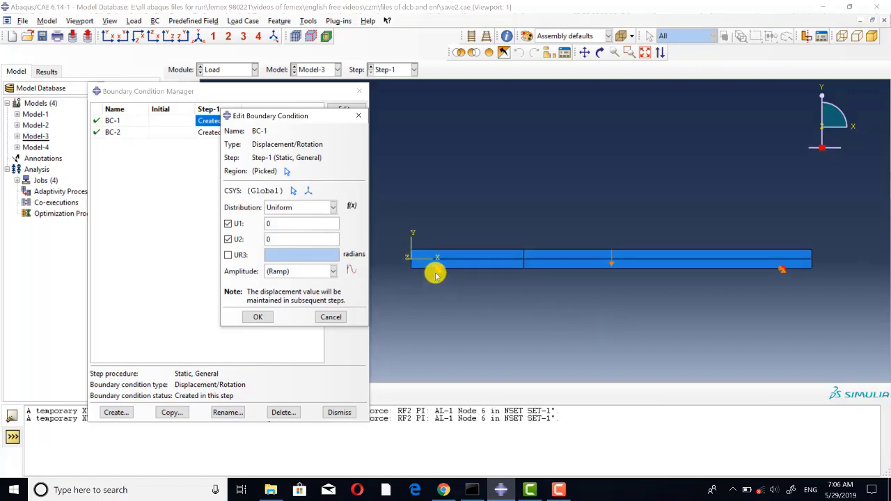
scroll(435, 275, "up", 2)
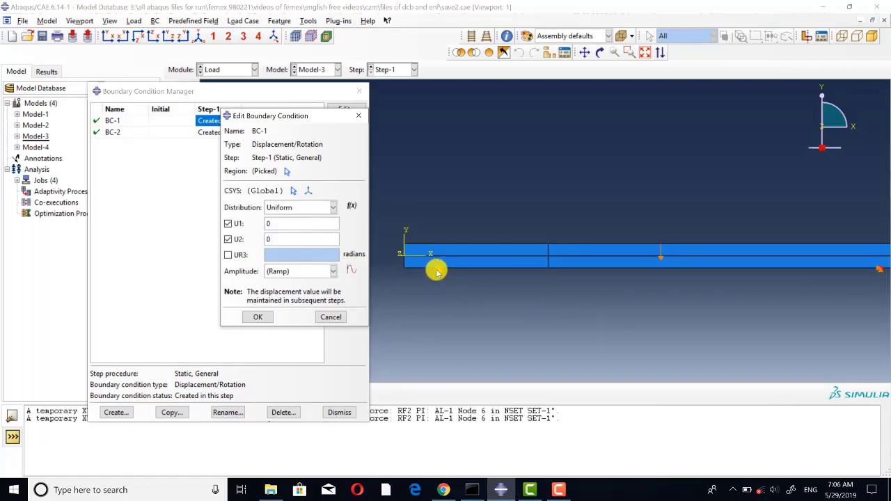
scroll(425, 279, "down", 3)
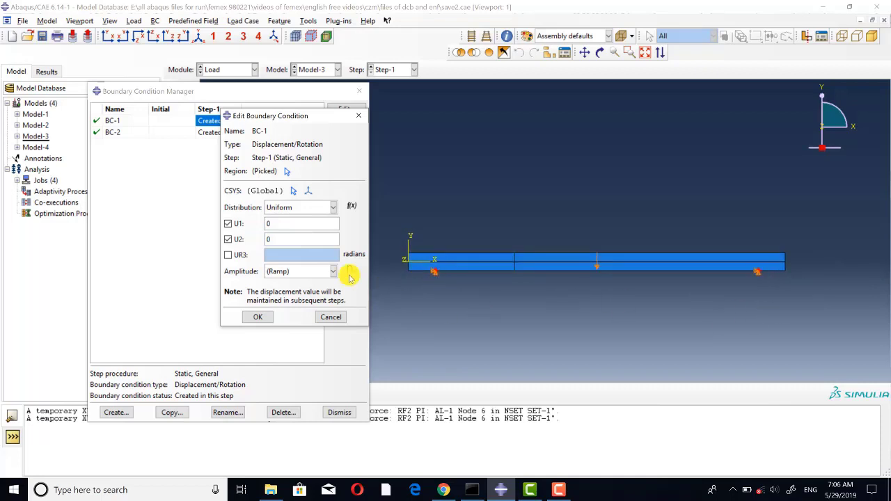
left_click(363, 117)
left_click(229, 132)
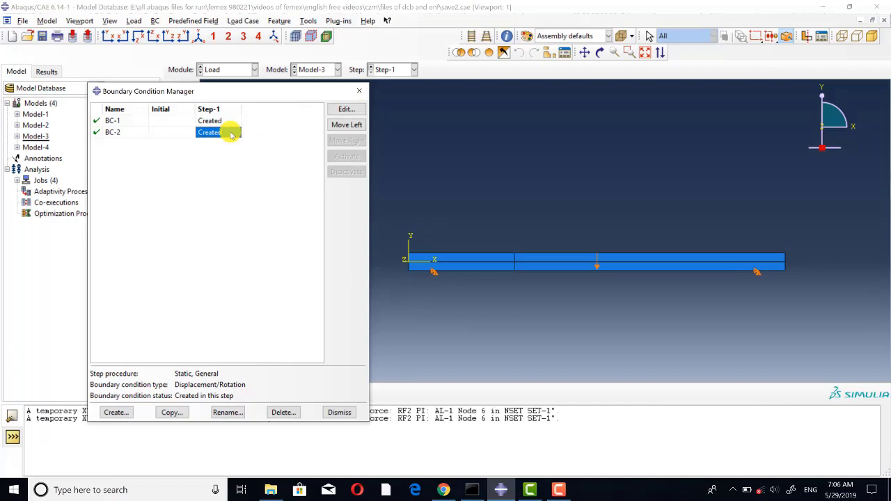
left_click(341, 112)
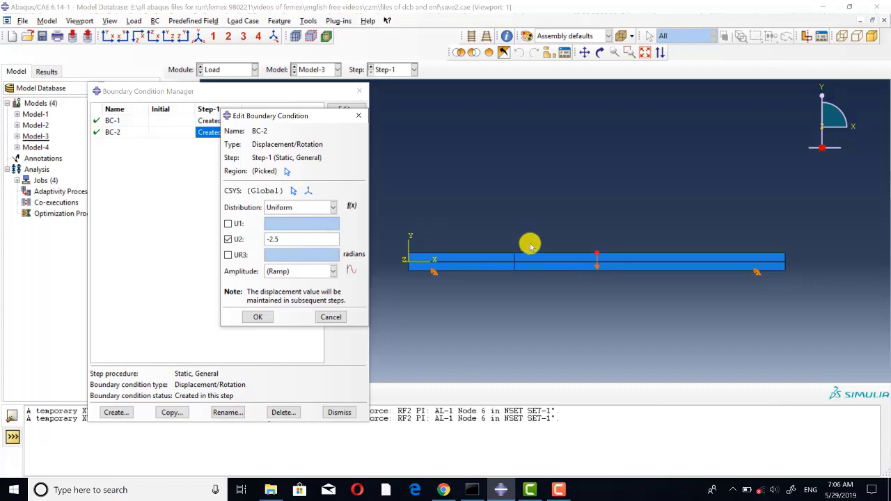
left_click(359, 117)
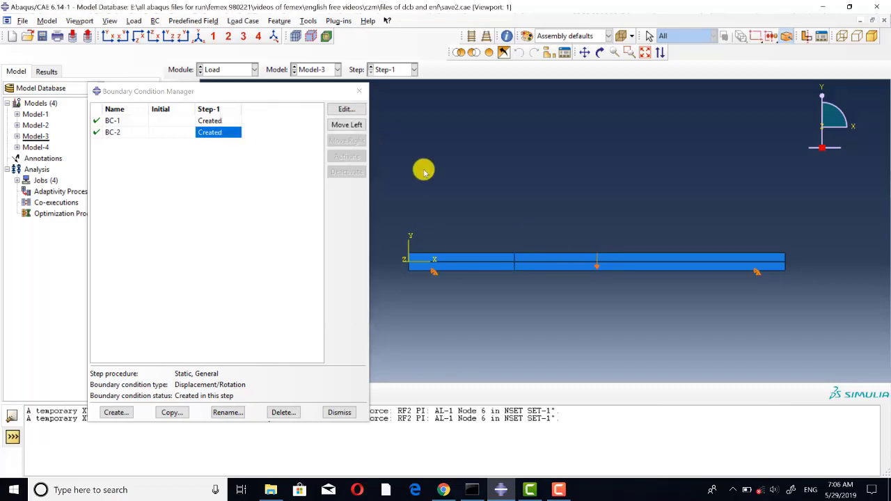
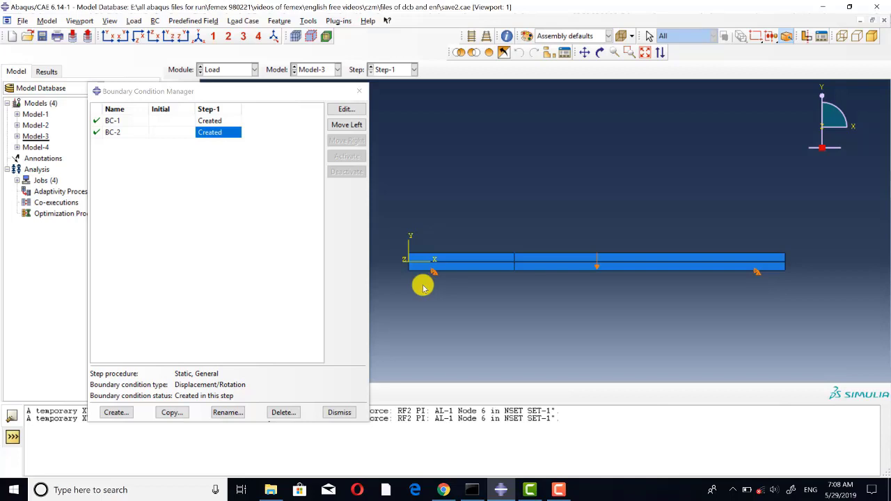
Step: Switch the current model to Model-4 and review its boundary conditions in the BC Manager
left_click(362, 92)
left_click(239, 70)
left_click(315, 70)
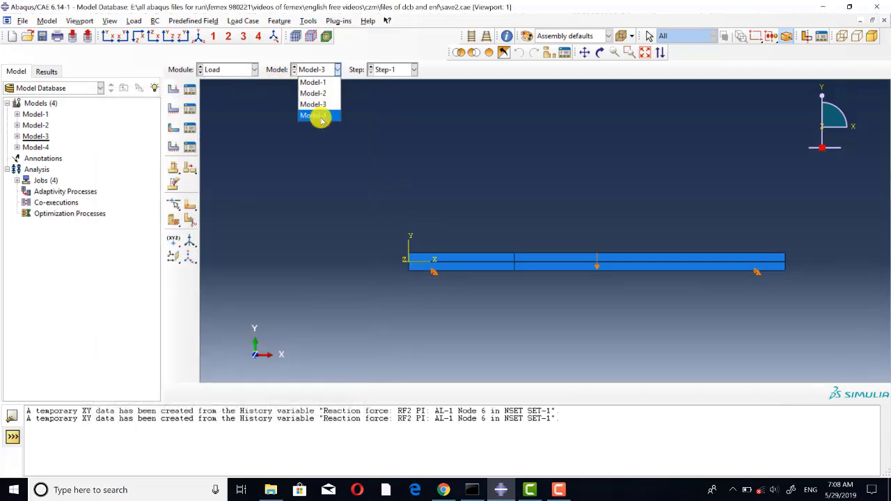
left_click(317, 116)
left_click(192, 110)
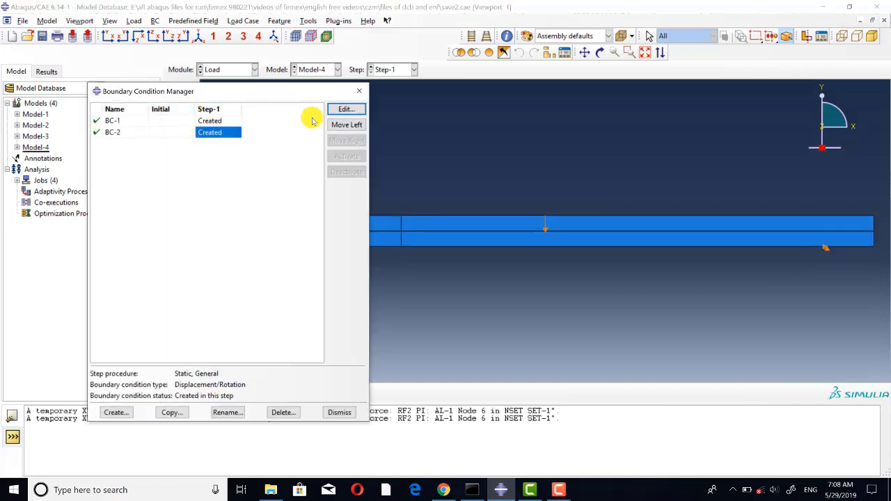
left_click(362, 92)
Step: Show Model-4's beam mesh in the Mesh module, zoomed in
left_click(239, 71)
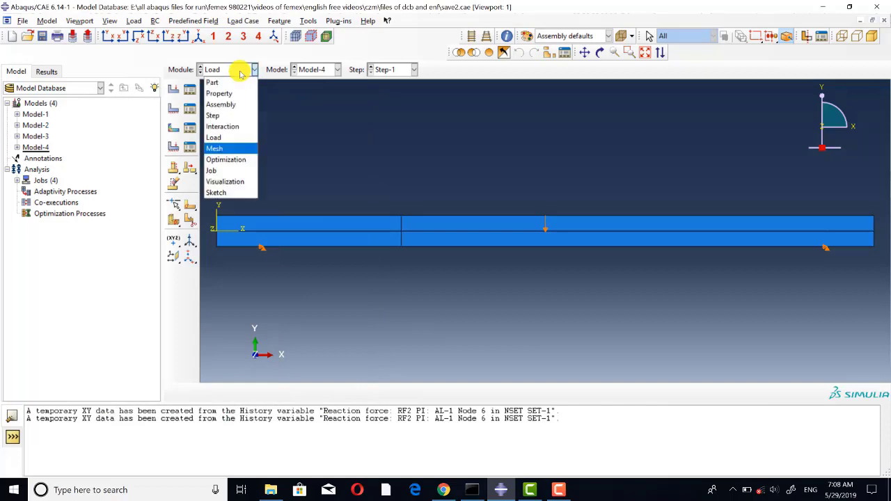
left_click(225, 147)
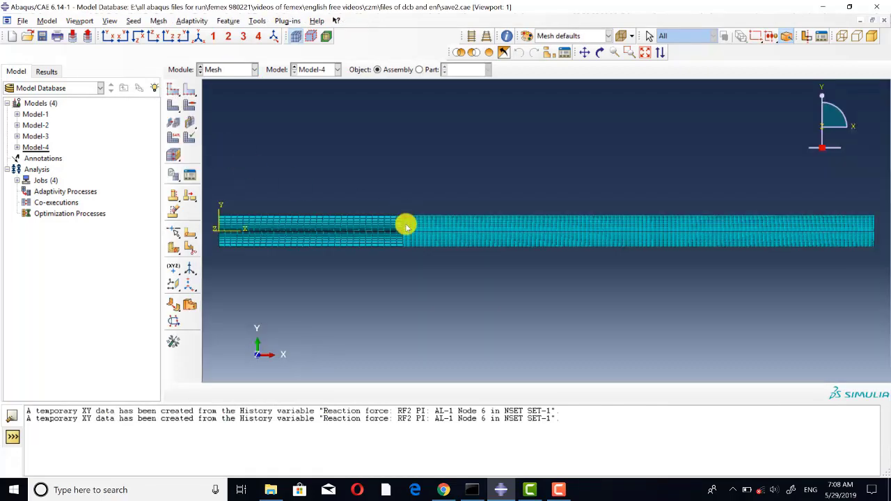
scroll(397, 230, "up", 3)
scroll(386, 235, "up", 5)
left_click(319, 70)
left_click(418, 115)
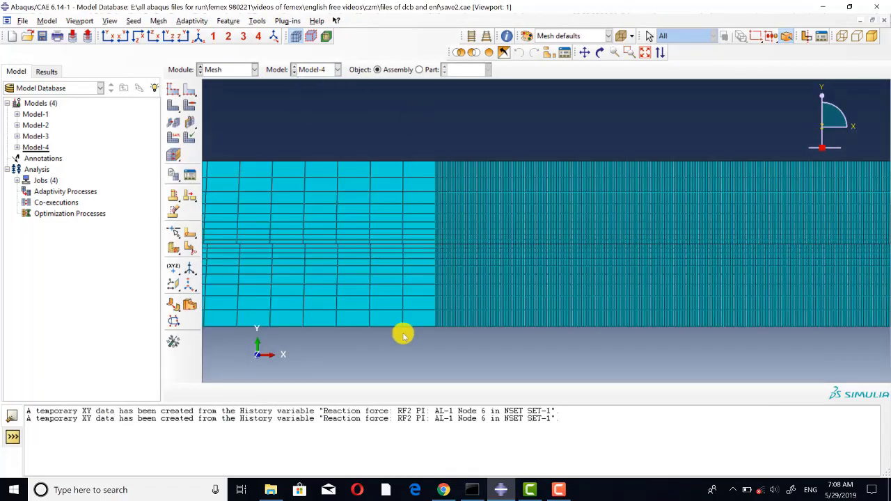
scroll(404, 335, "down", 2)
scroll(422, 303, "up", 3)
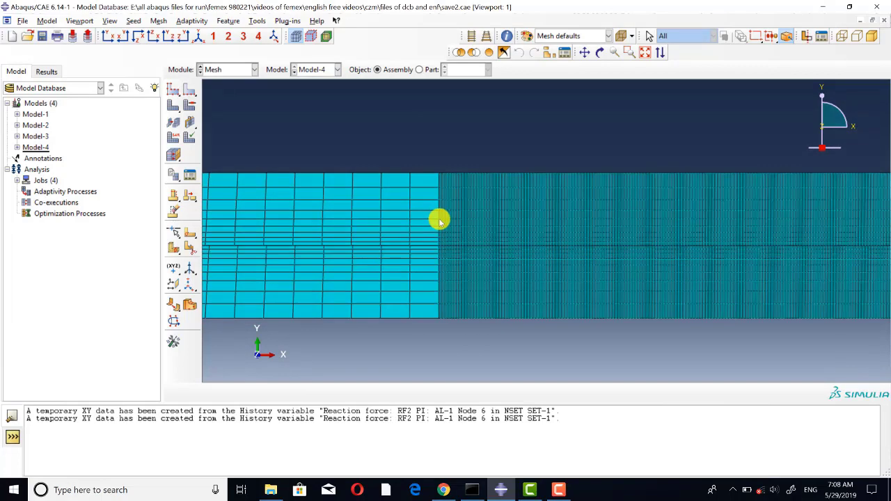
Step: Switch to Model-3 to compare its coarse-left, fine-right beam mesh
left_click(319, 69)
left_click(316, 105)
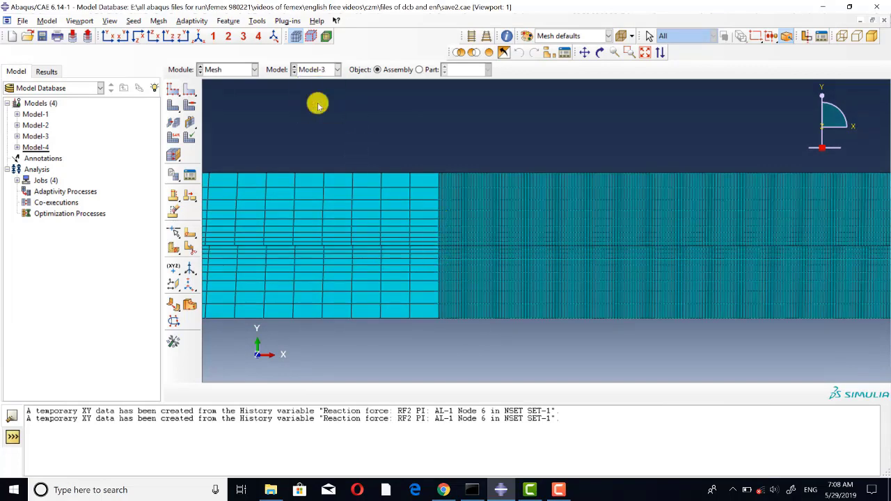
scroll(524, 263, "up", 5)
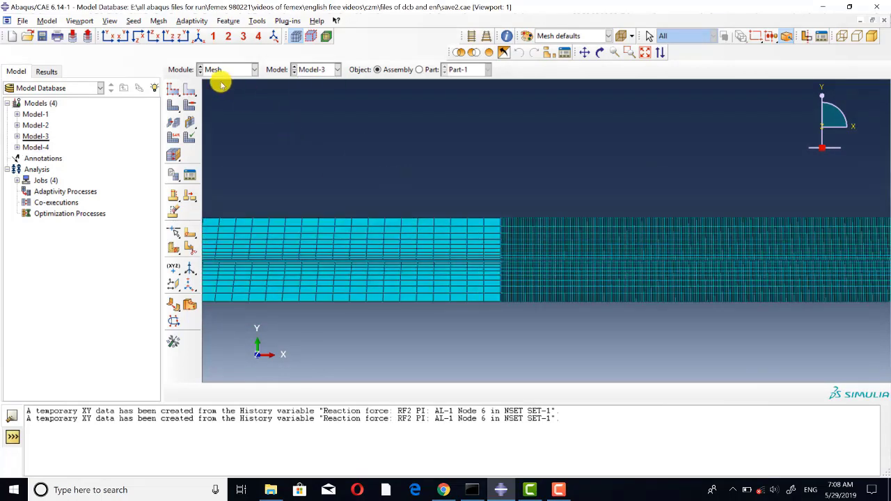
left_click(223, 70)
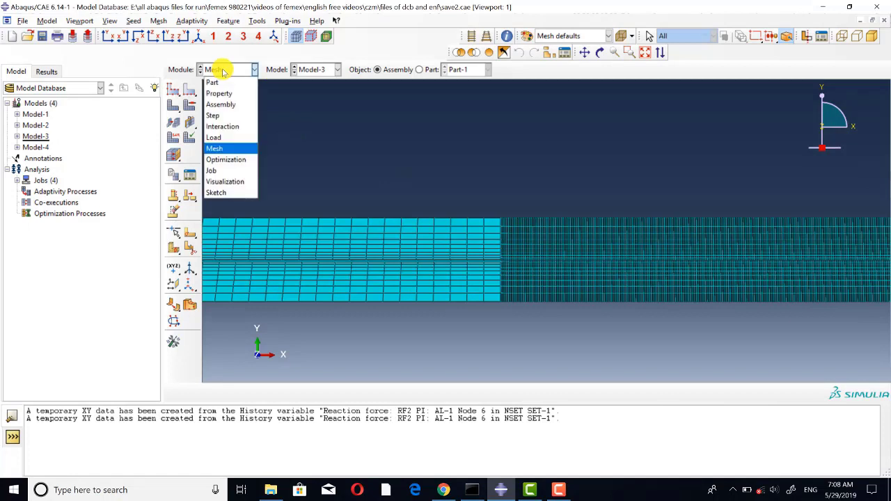
Step: Open the results of Job-3 and Job-4 from the Job Manager
left_click(229, 172)
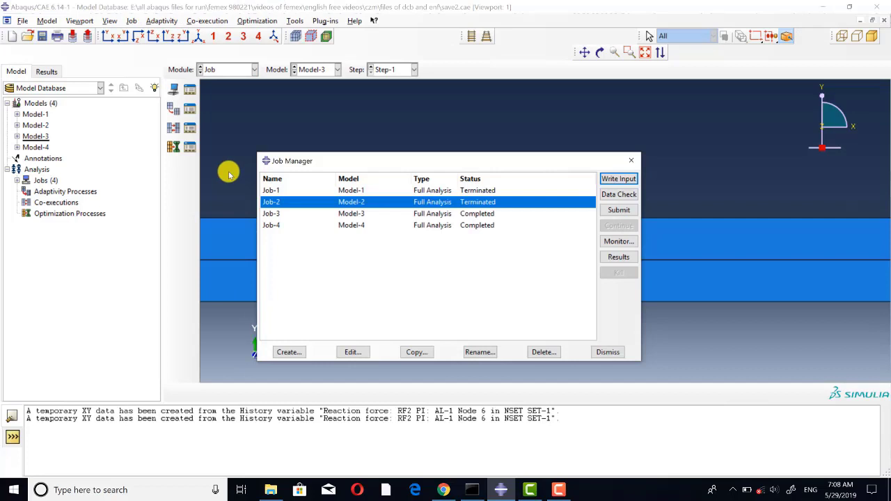
left_click(356, 216)
left_click(620, 258)
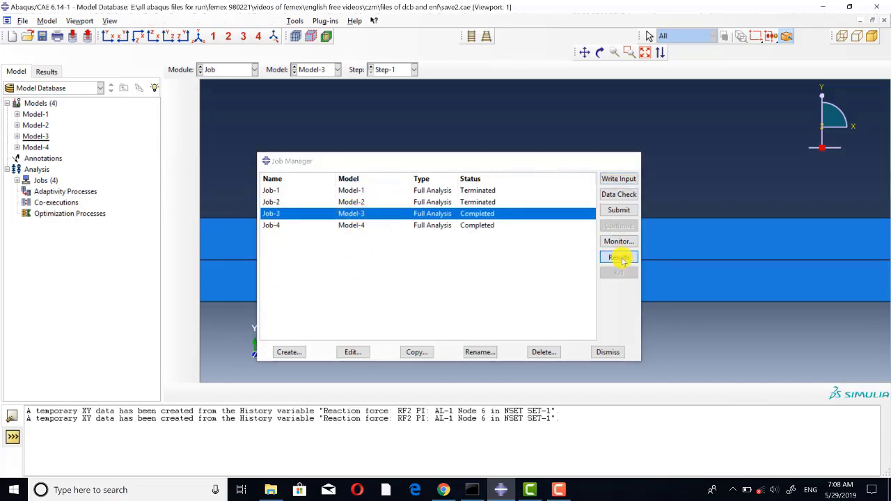
left_click(227, 70)
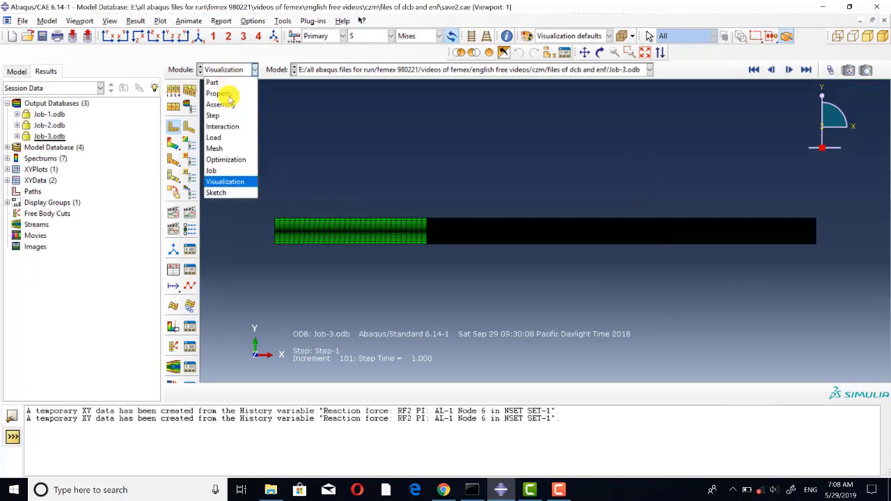
left_click(225, 169)
left_click(455, 225)
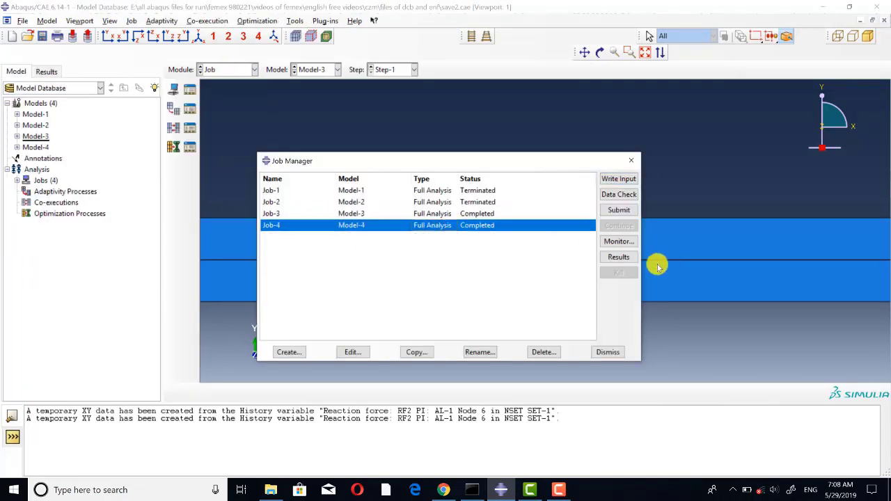
left_click(621, 257)
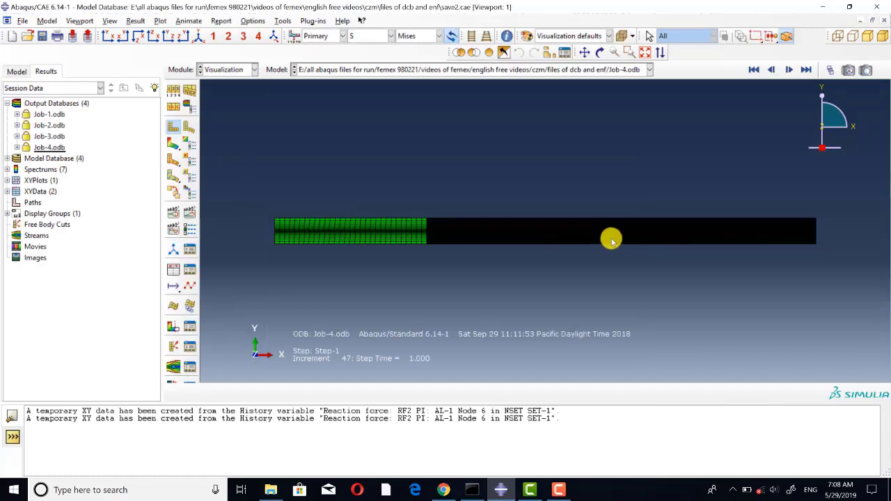
Step: Select Job-3.odb and plot its Mises stress contour on the deformed shape
left_click(414, 70)
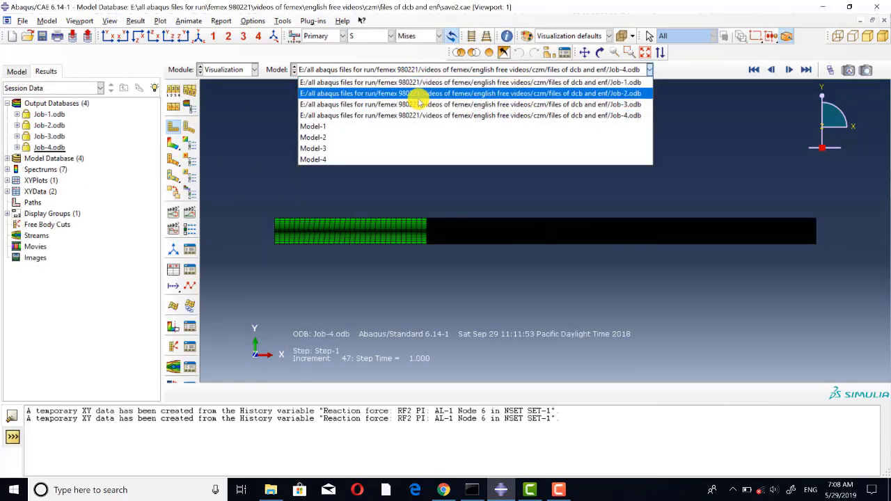
left_click(411, 105)
left_click(174, 143)
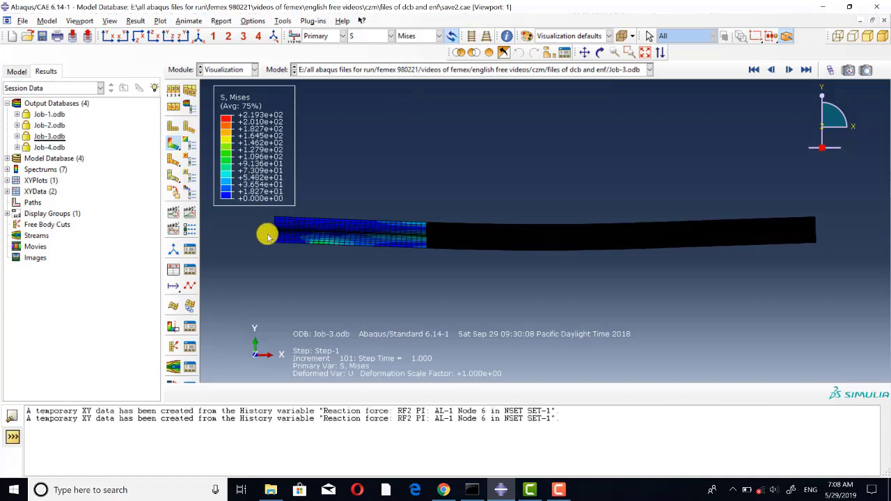
Step: Set the plot display options to show only the model's free edges
scroll(383, 231, "up", 2)
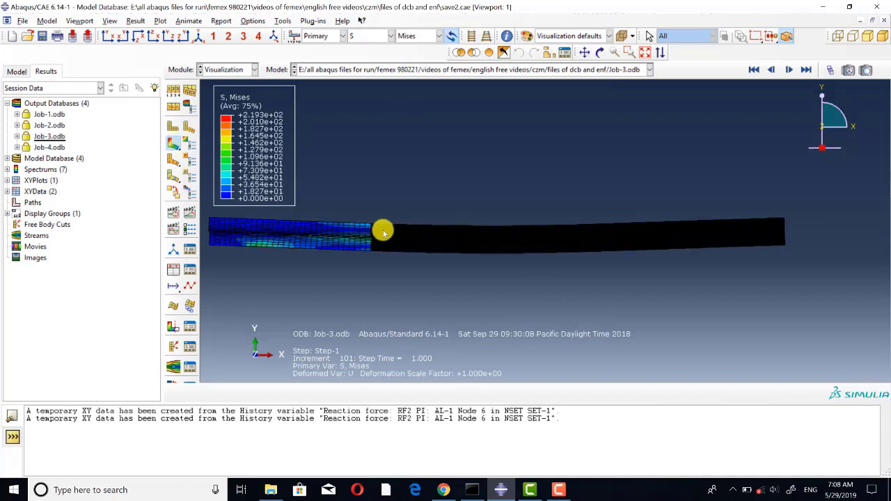
left_click(175, 93)
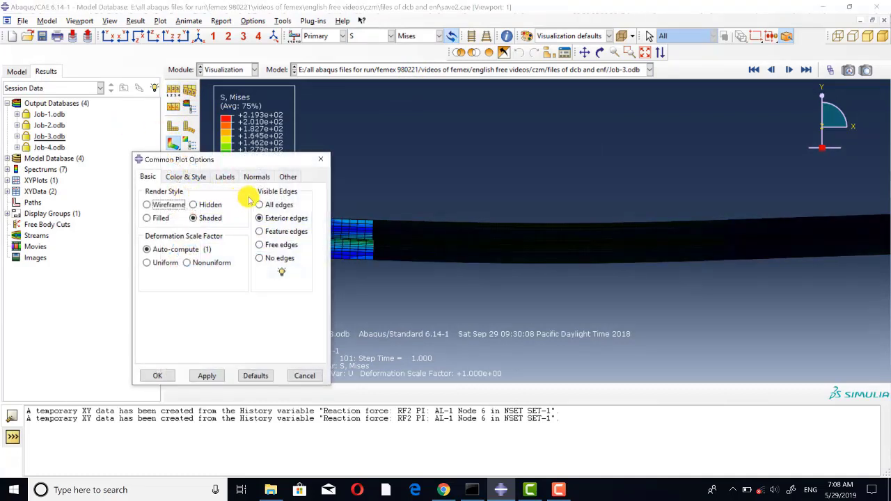
left_click(267, 247)
left_click(209, 375)
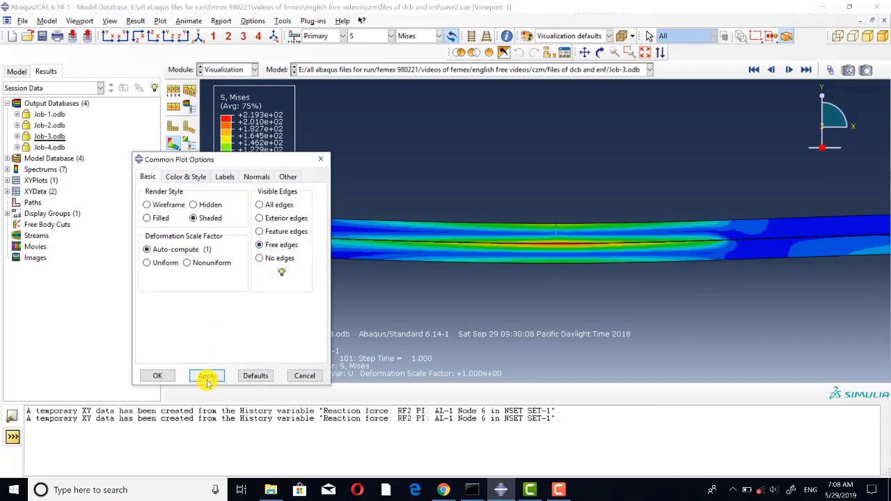
left_click(324, 161)
Step: Rewind the Step-1 results to frame 0, the undeformed zero-stress state
left_click(831, 69)
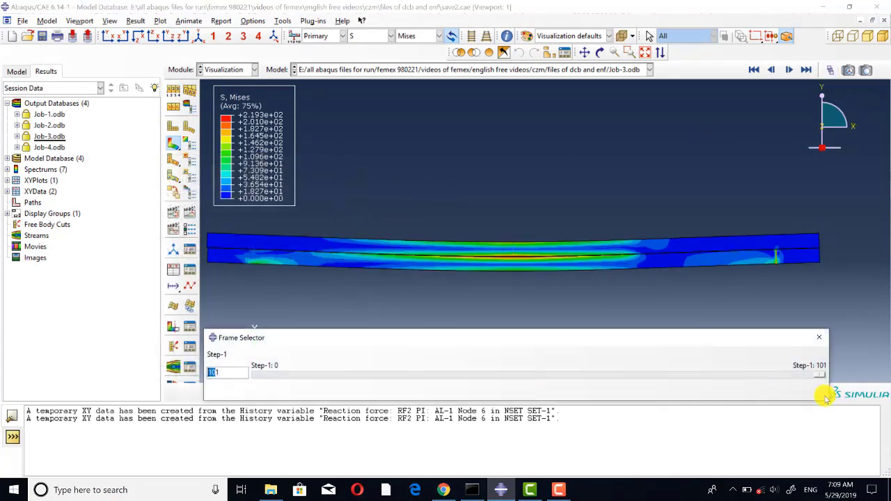
left_click_drag(741, 377, 870, 374)
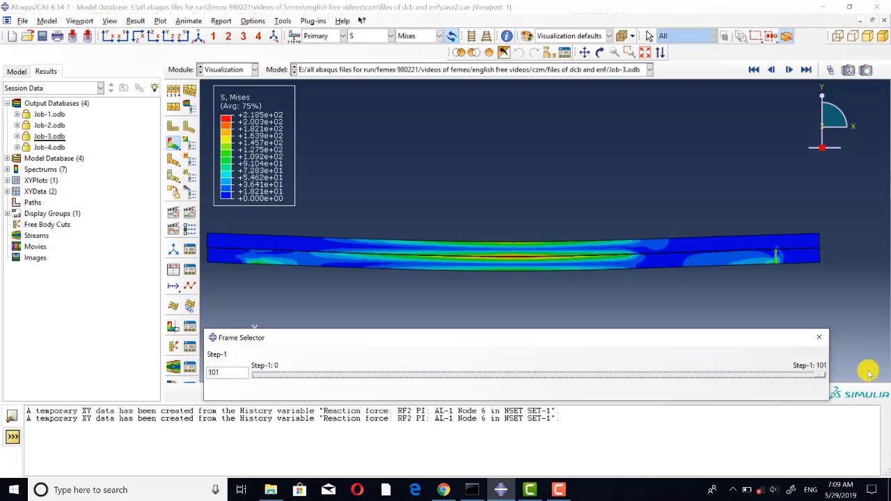
left_click(819, 340)
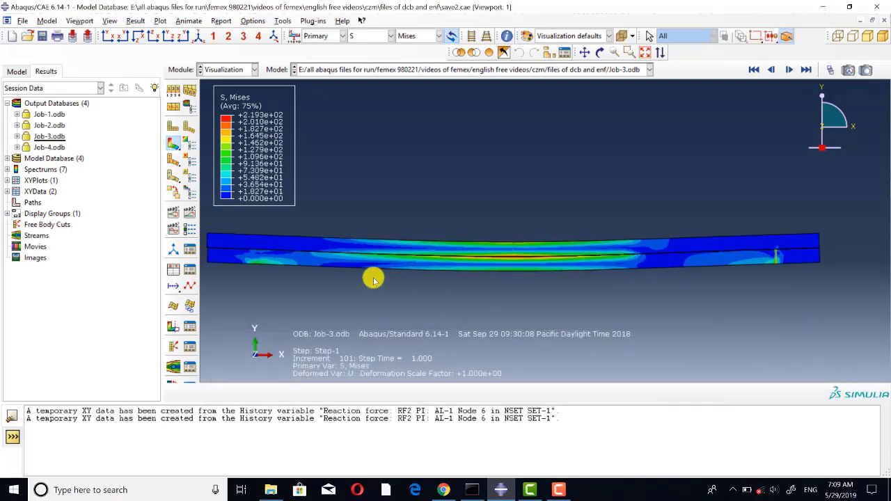
scroll(362, 271, "up", 1)
scroll(352, 275, "down", 1)
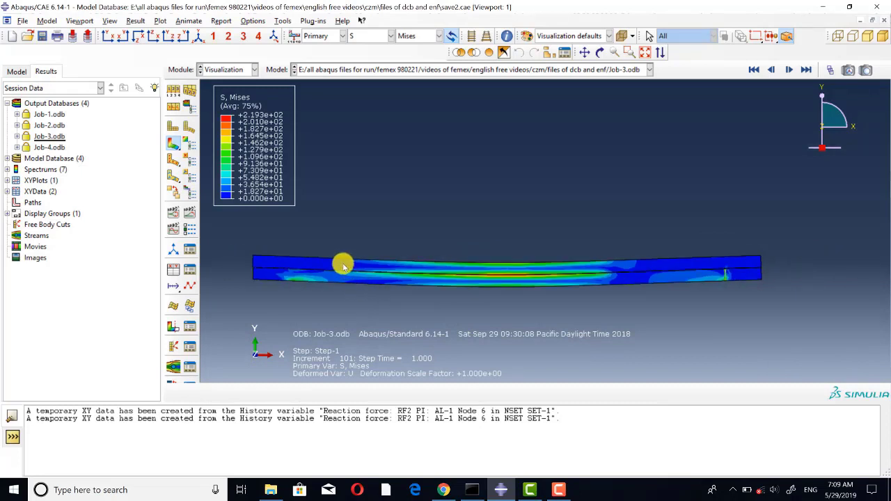
left_click(831, 70)
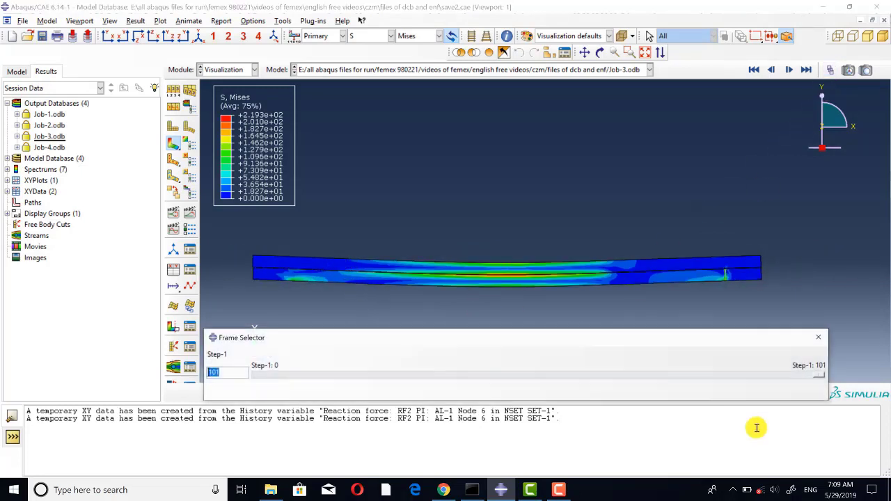
left_click_drag(820, 374, 208, 364)
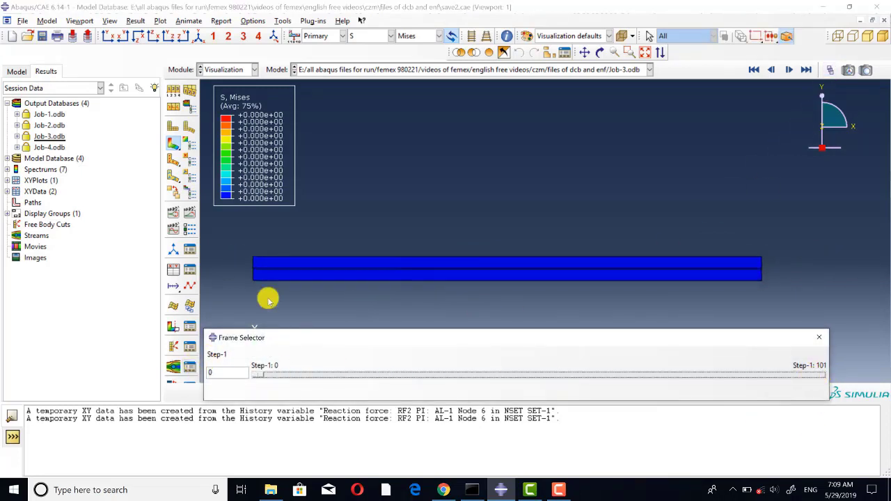
scroll(294, 261, "up", 6)
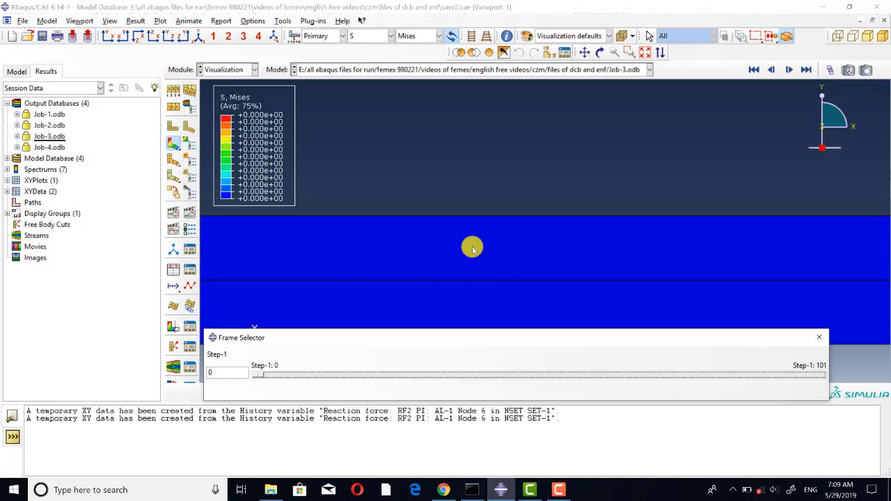
Step: Show all mesh edges on the beam and zoom into the interface
left_click(179, 93)
left_click(259, 205)
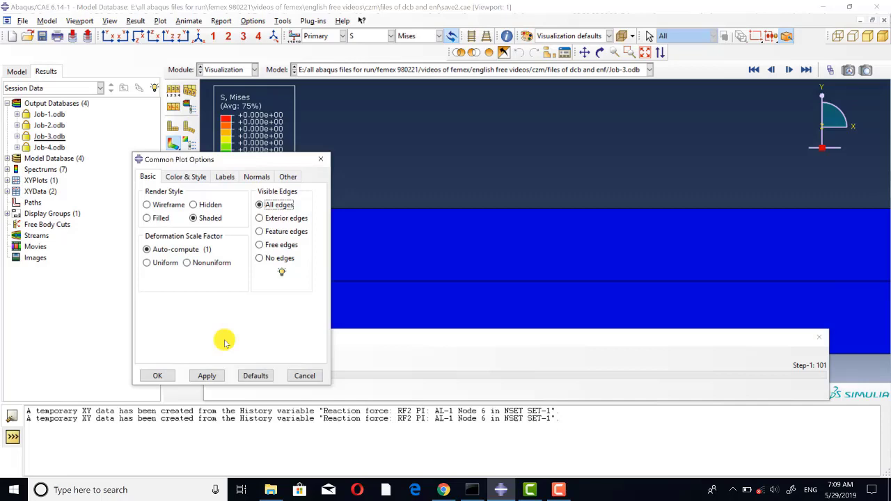
left_click(173, 376)
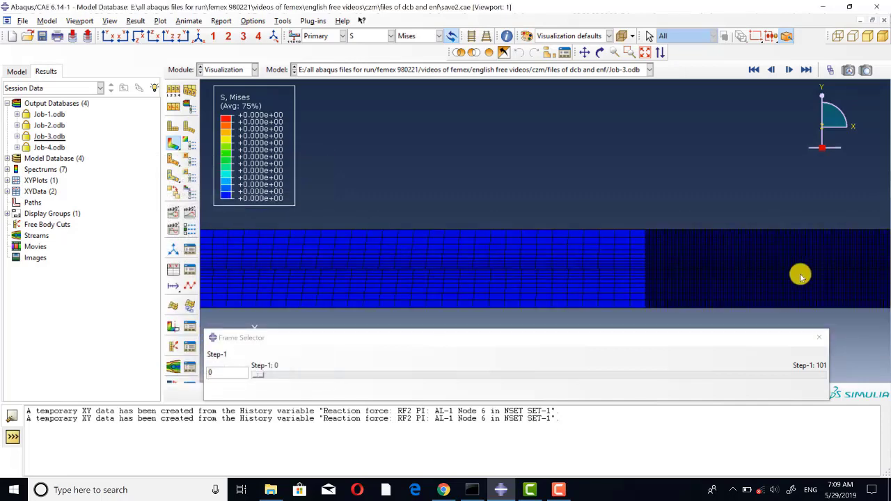
scroll(801, 277, "up", 10)
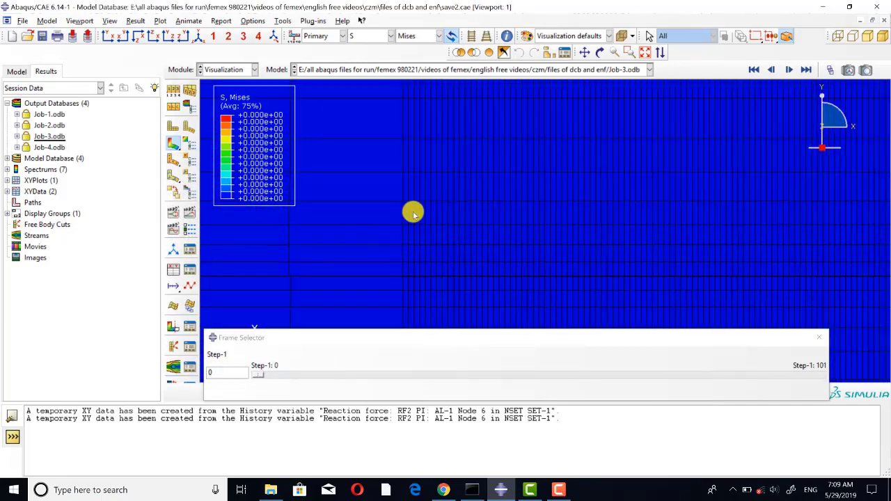
scroll(411, 272, "up", 4)
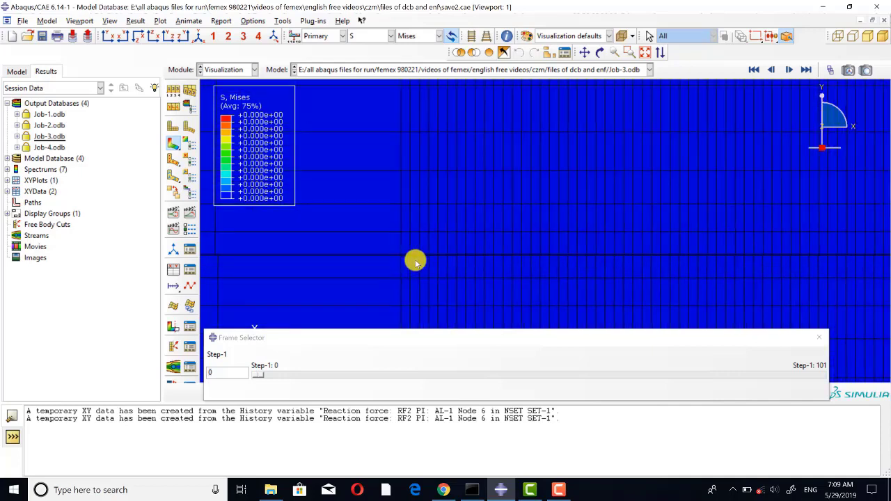
scroll(404, 255, "up", 5)
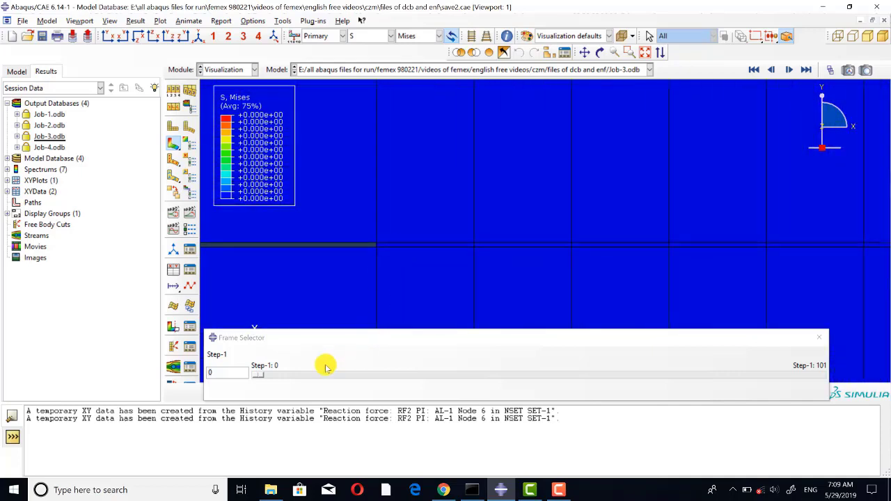
Step: Advance the Mises stress results through frames 14 and 20 to frame 69
left_click_drag(259, 376, 337, 374)
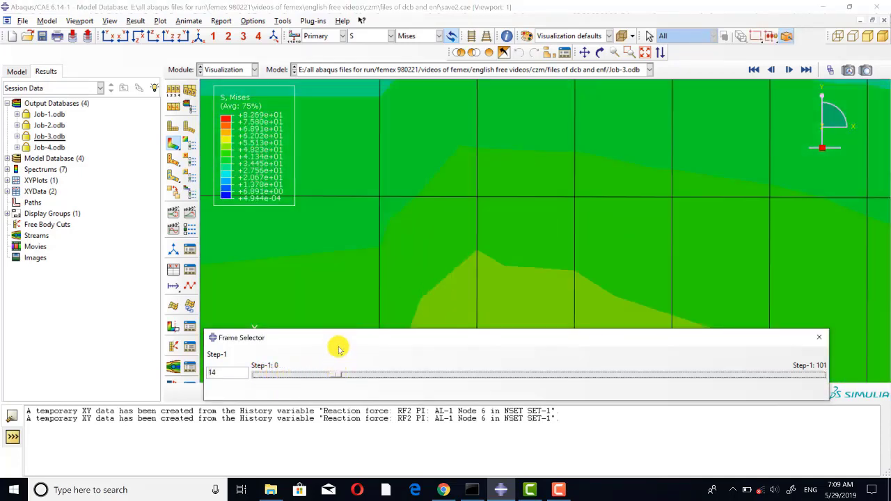
scroll(349, 129, "down", 5)
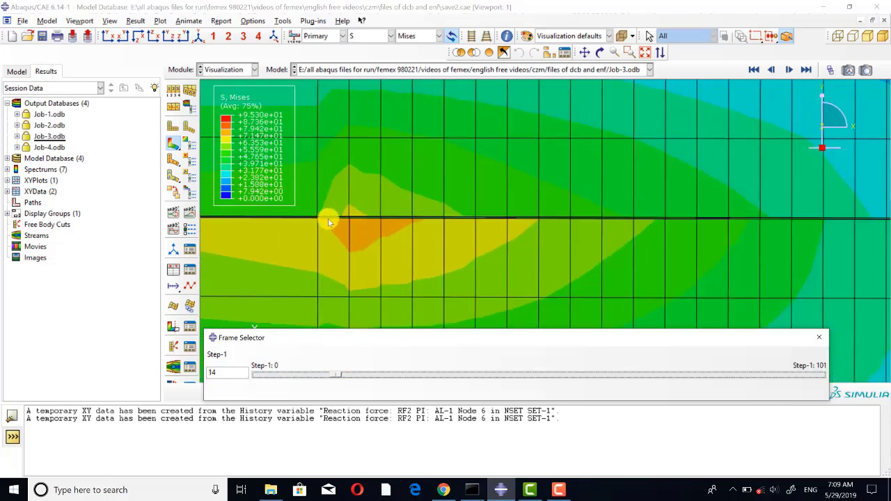
left_click_drag(337, 378, 370, 374)
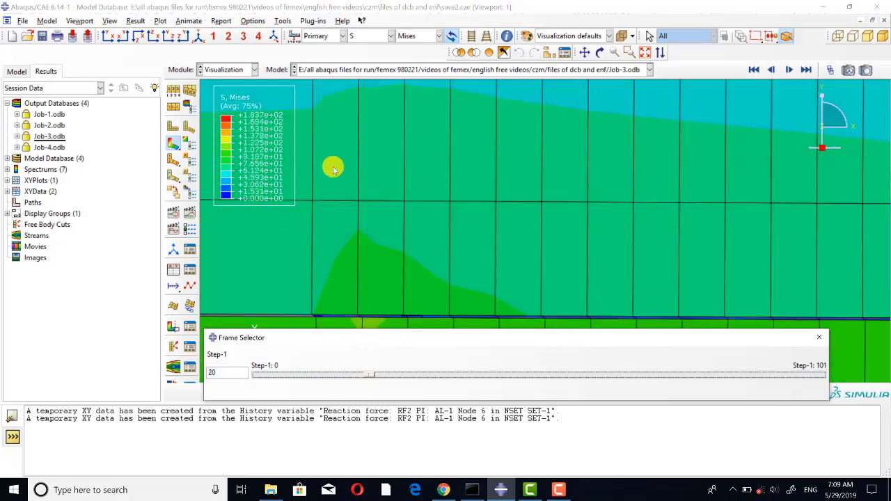
scroll(342, 223, "down", 3)
scroll(318, 233, "up", 3)
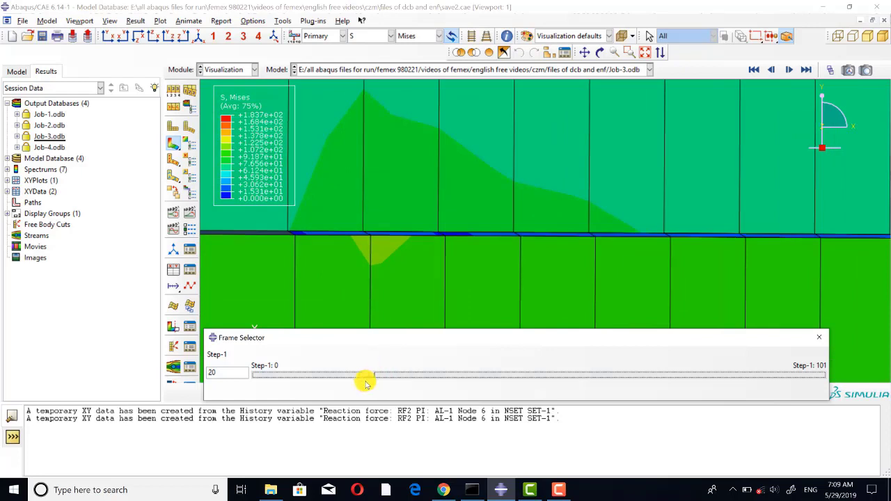
left_click_drag(372, 376, 624, 358)
scroll(374, 161, "down", 5)
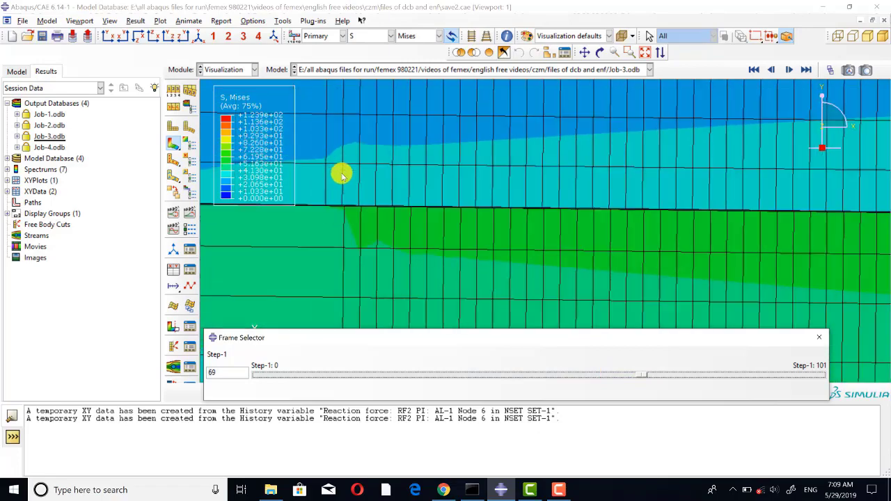
scroll(300, 234, "down", 2)
Step: Switch the contour variable to SDEG and zoom onto the cohesive layer
left_click(360, 39)
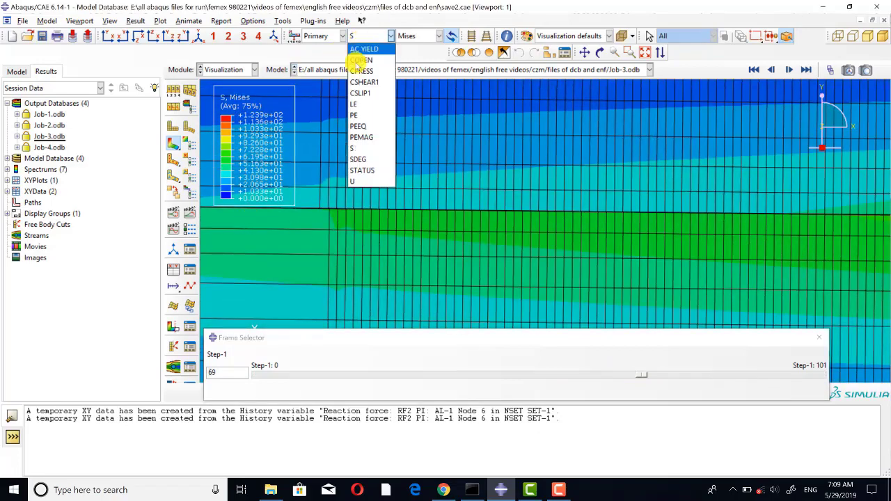
left_click(354, 157)
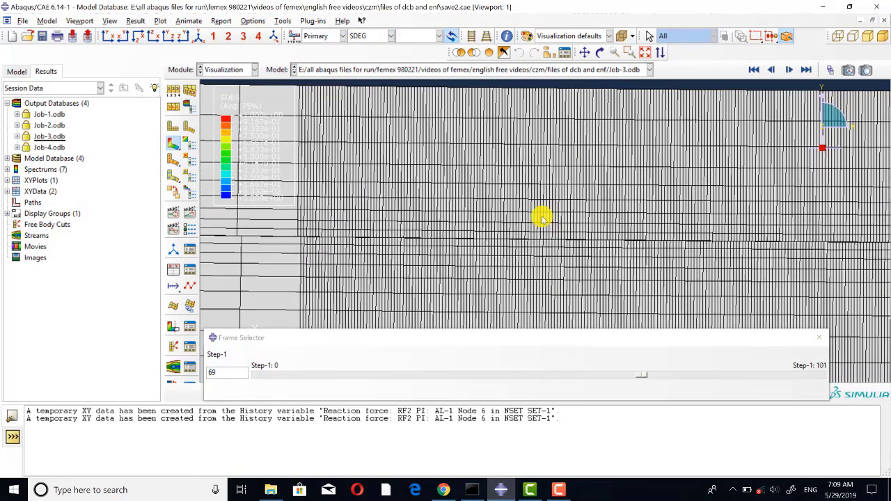
scroll(577, 269, "up", 4)
scroll(565, 267, "up", 3)
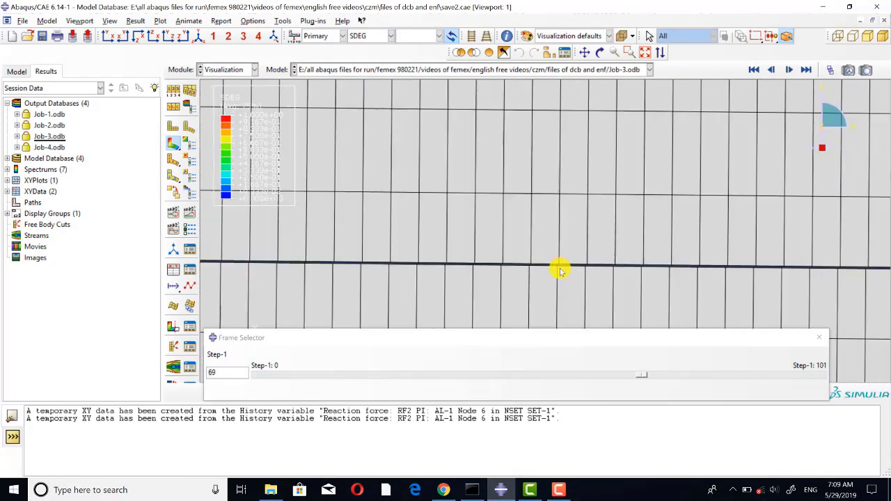
scroll(318, 229, "down", 3)
scroll(310, 229, "down", 6)
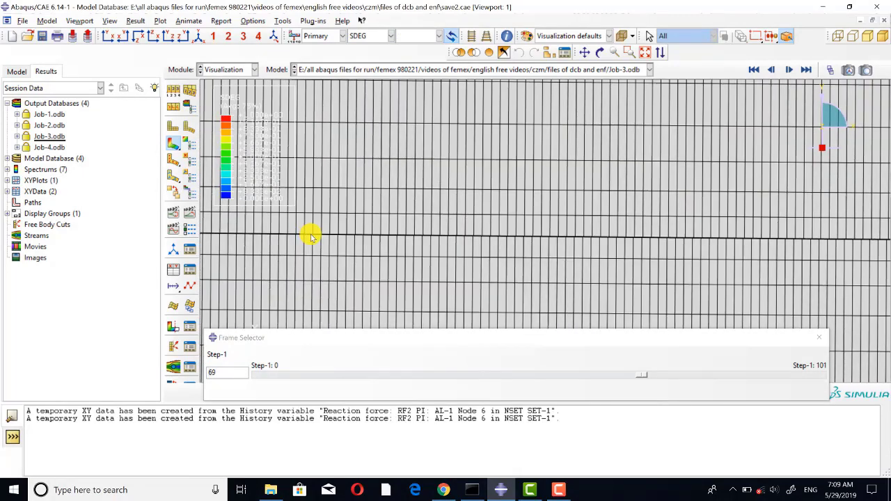
scroll(766, 237, "up", 6)
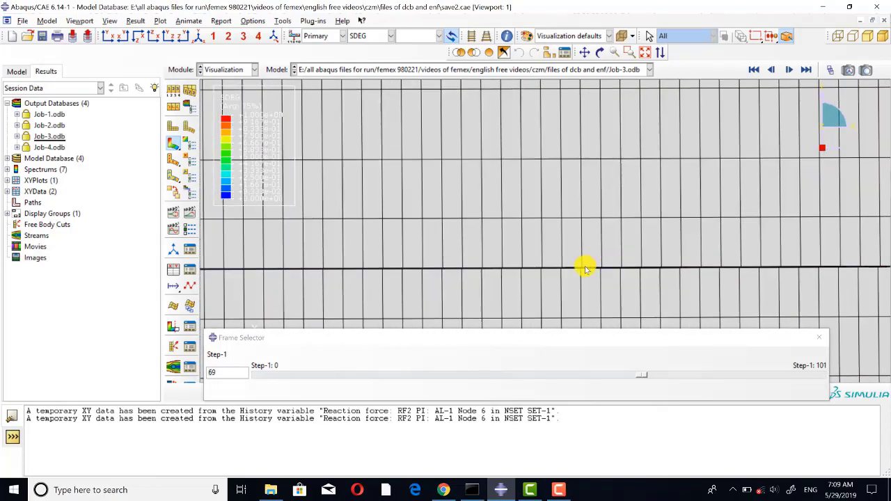
scroll(626, 268, "up", 5)
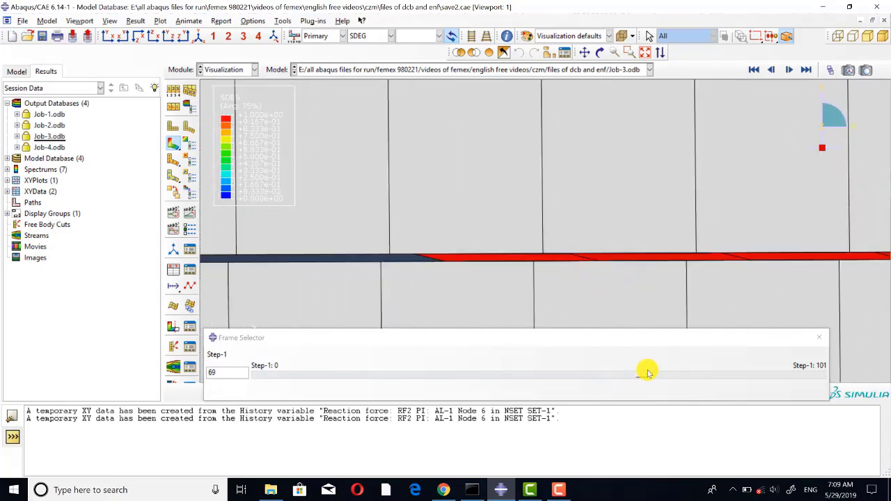
Step: Advance the SDEG damage results to frame 71, then frame 76
left_click_drag(648, 374, 652, 373)
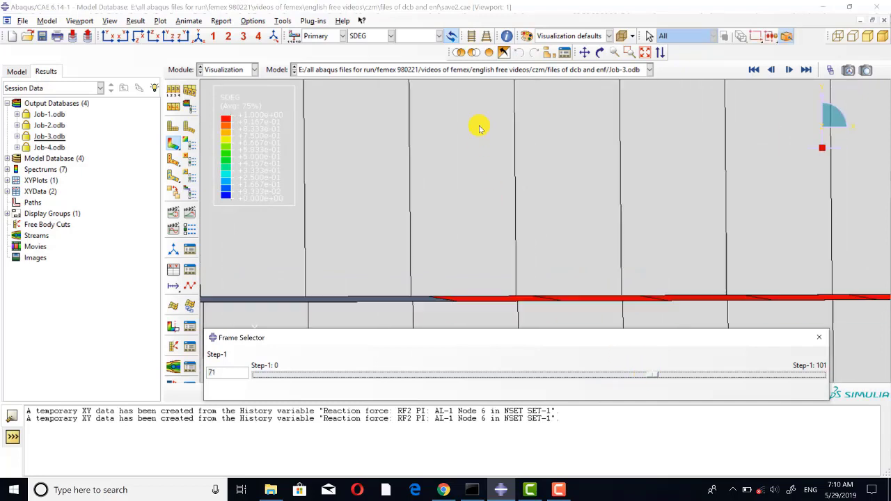
scroll(495, 181, "down", 2)
scroll(463, 236, "up", 6)
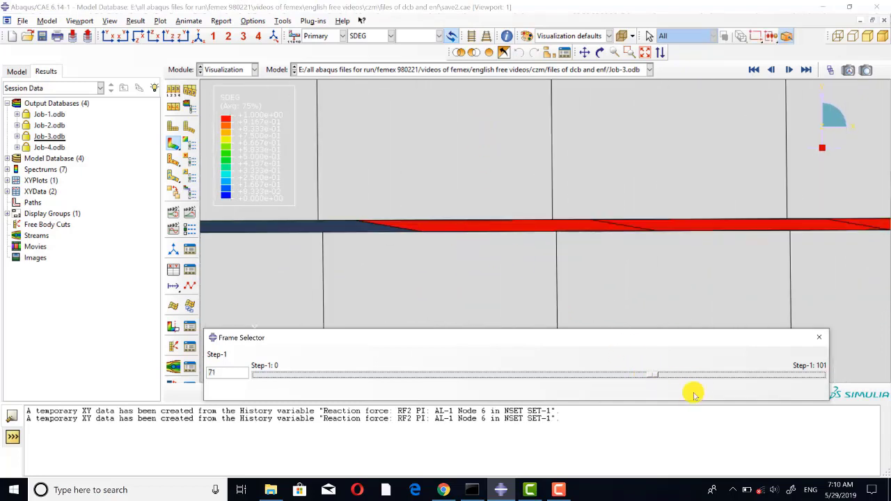
left_click_drag(651, 380, 670, 374)
scroll(445, 155, "down", 5)
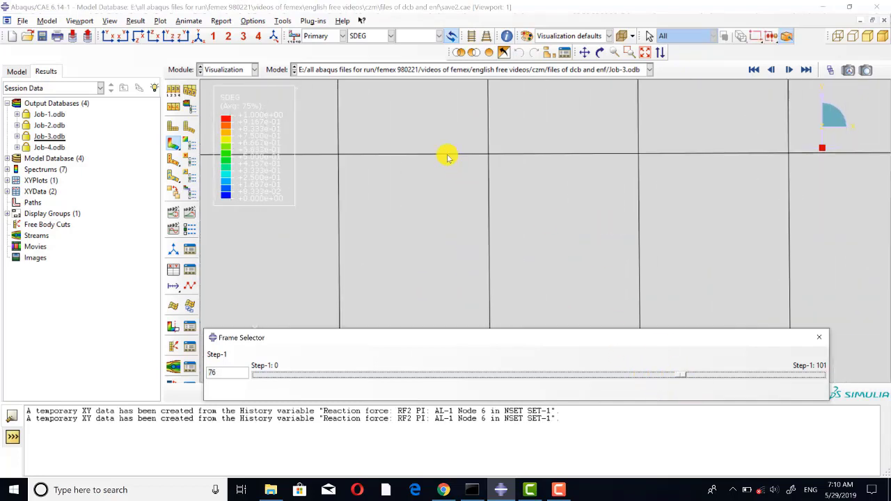
scroll(427, 139, "down", 2)
scroll(501, 274, "down", 1)
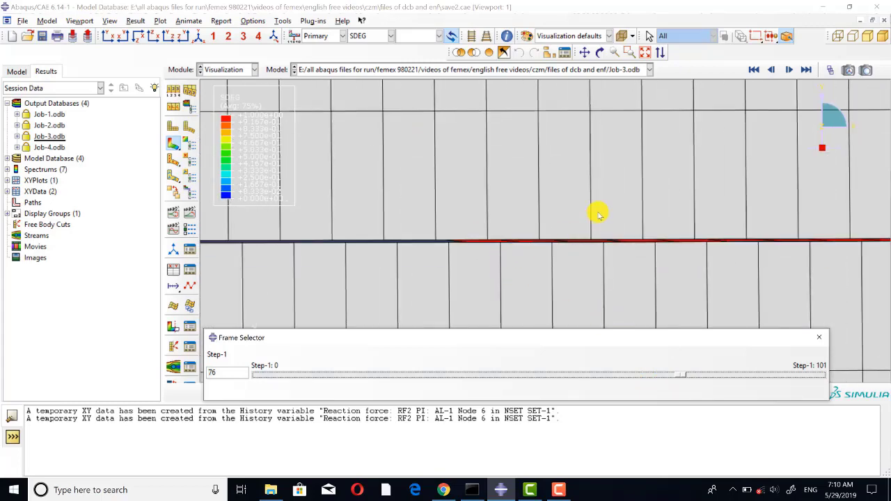
scroll(597, 211, "down", 2)
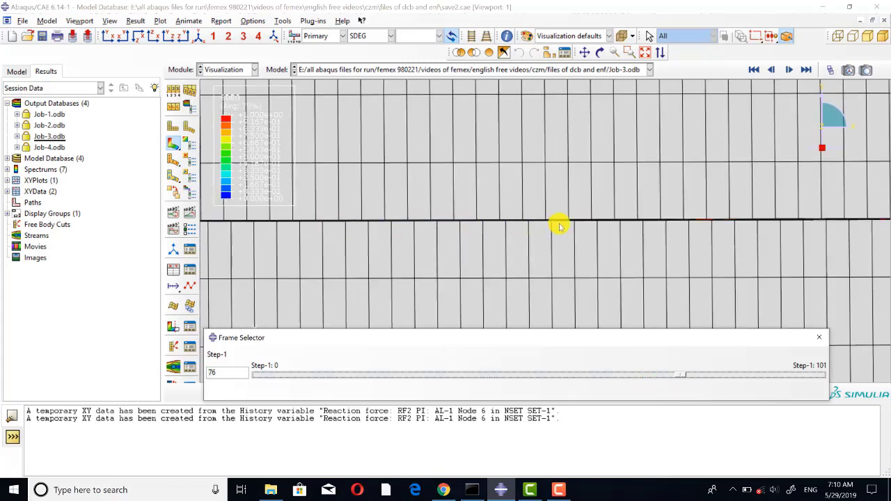
scroll(690, 197, "down", 5)
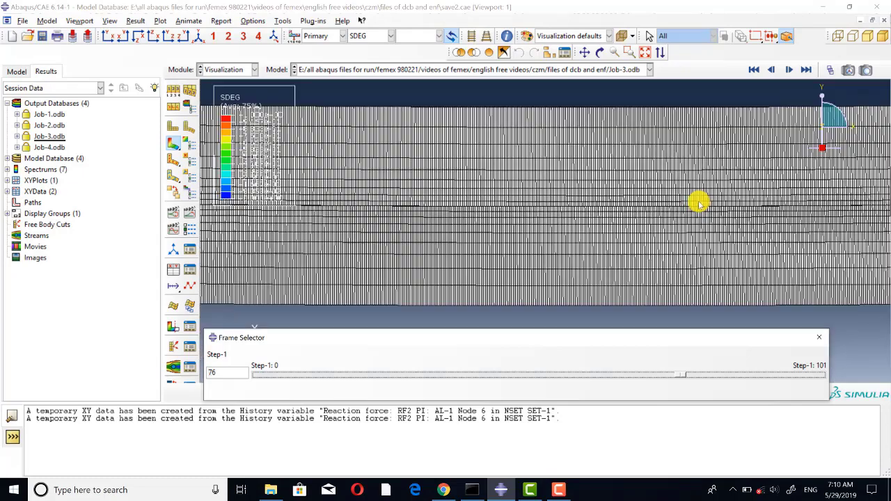
Step: Close the Frame Selector and plot Job-3's RF2 reaction force history against time
left_click(819, 337)
scroll(701, 309, "down", 3)
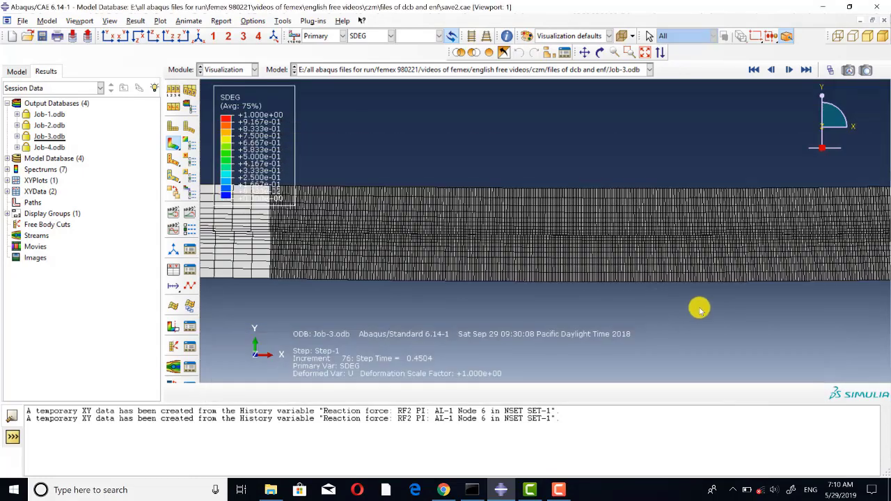
left_click(17, 137)
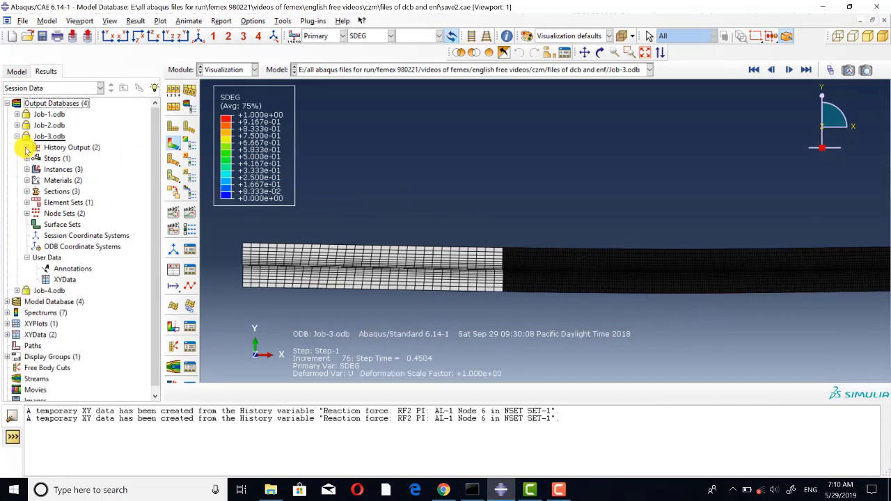
left_click(26, 148)
left_click(77, 159)
right_click(84, 159)
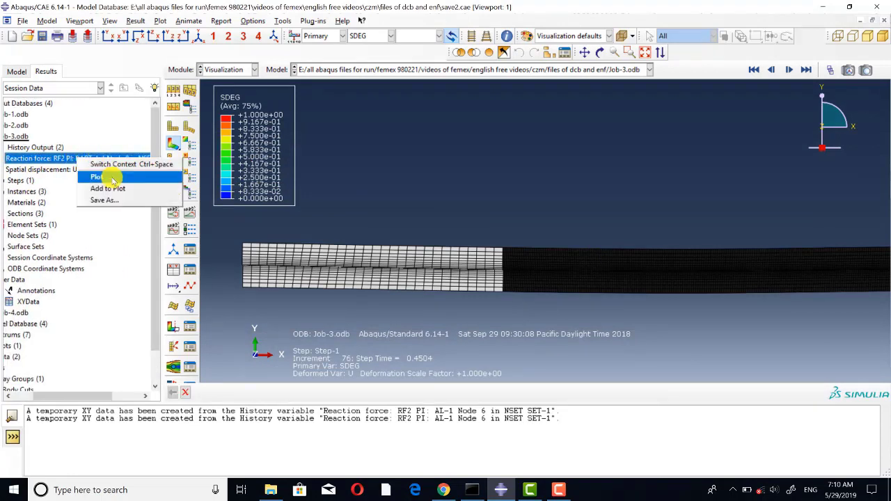
left_click(113, 175)
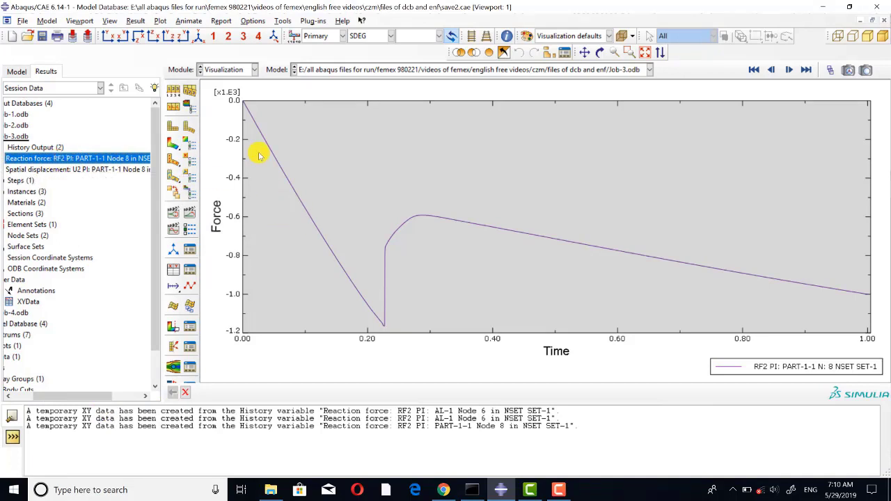
left_click_drag(98, 399, 72, 398)
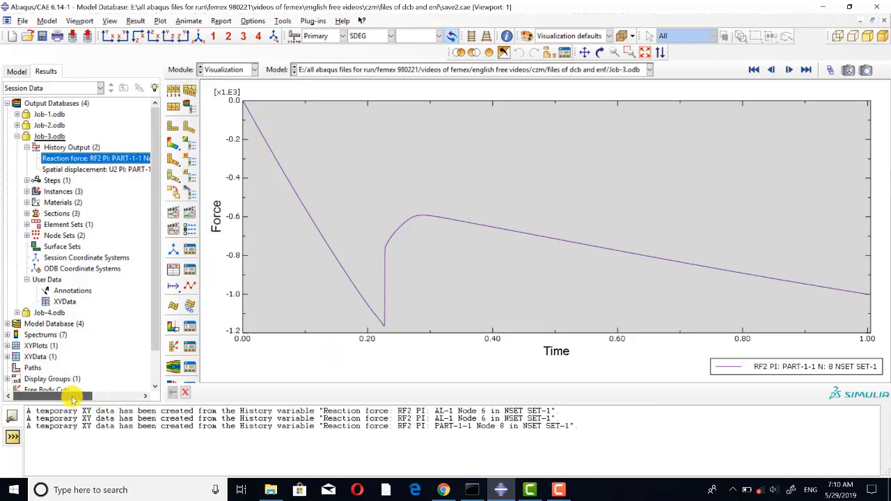
Step: Add Job-4's RF2 reaction force curve to the plot, then return to the deformed SDEG contour
left_click(17, 313)
scroll(60, 333, "down", 2)
left_click(28, 253)
left_click(90, 265)
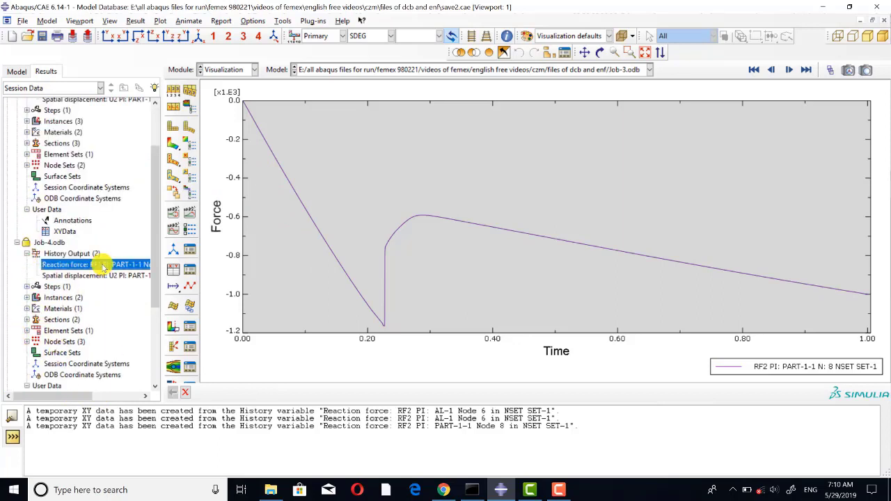
right_click(101, 265)
left_click(147, 296)
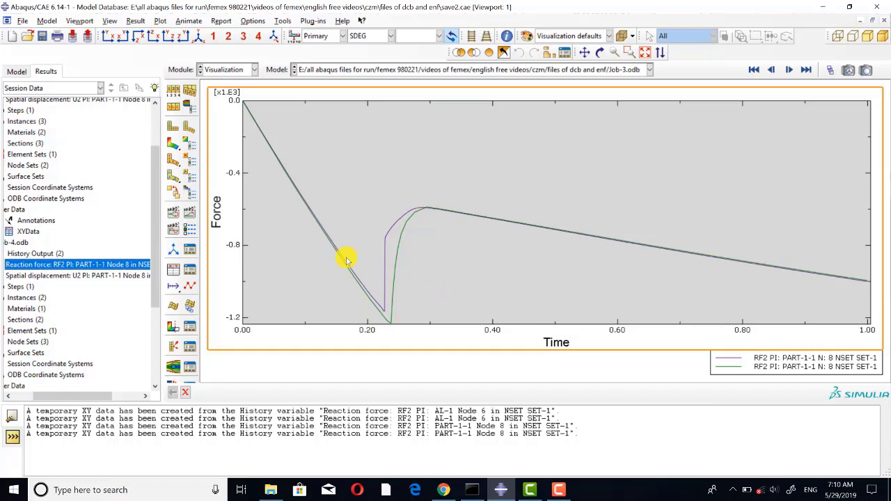
left_click(174, 143)
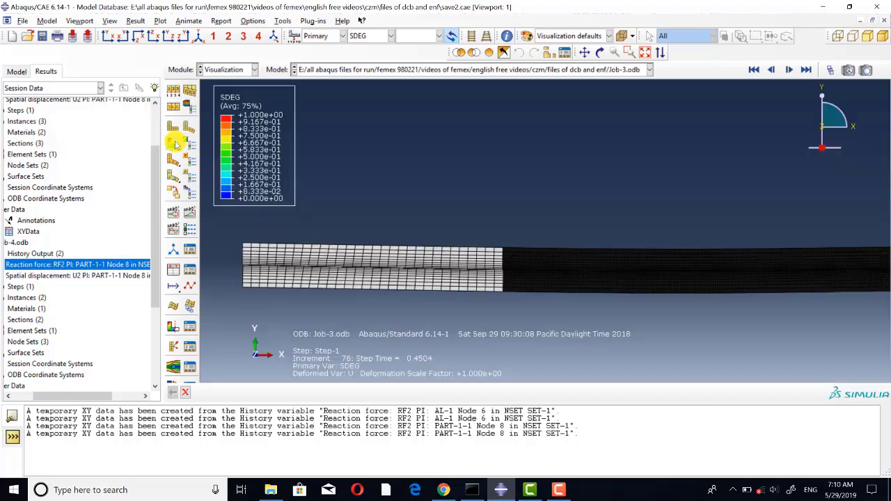